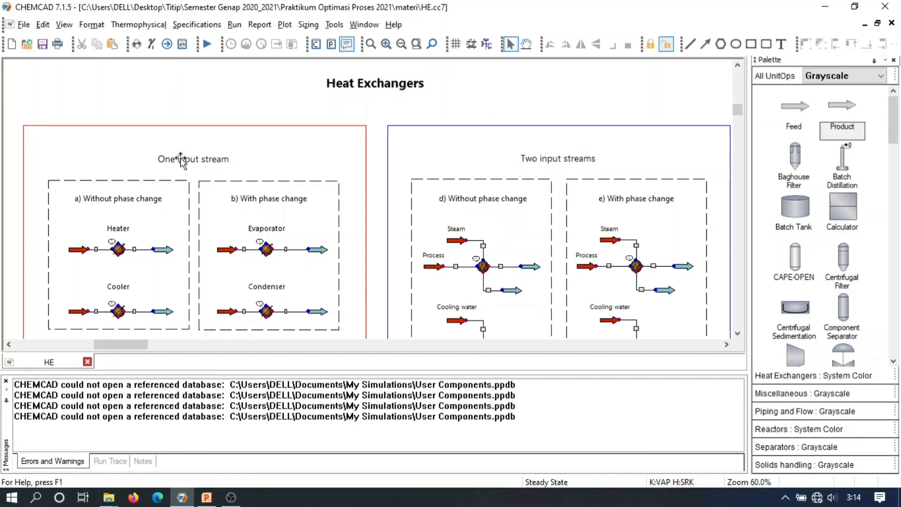
- Set the flowsheet's engineering units to the English profile
left_click(737, 333)
left_click(739, 336)
left_click(739, 336)
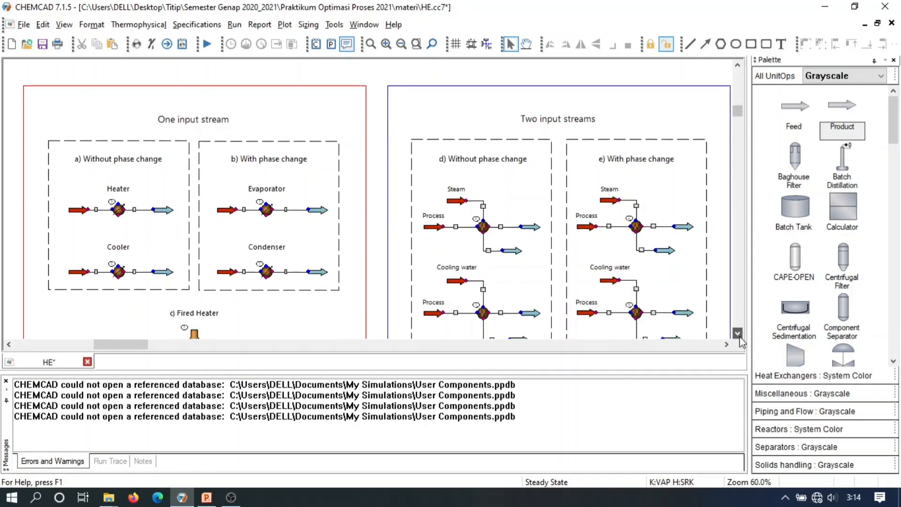
left_click(739, 336)
left_click(739, 336)
left_click(739, 336)
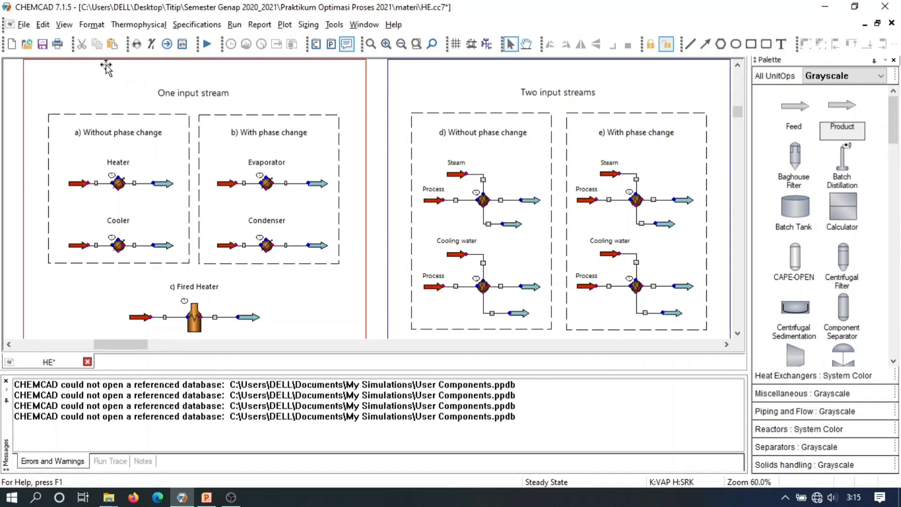
left_click(97, 28)
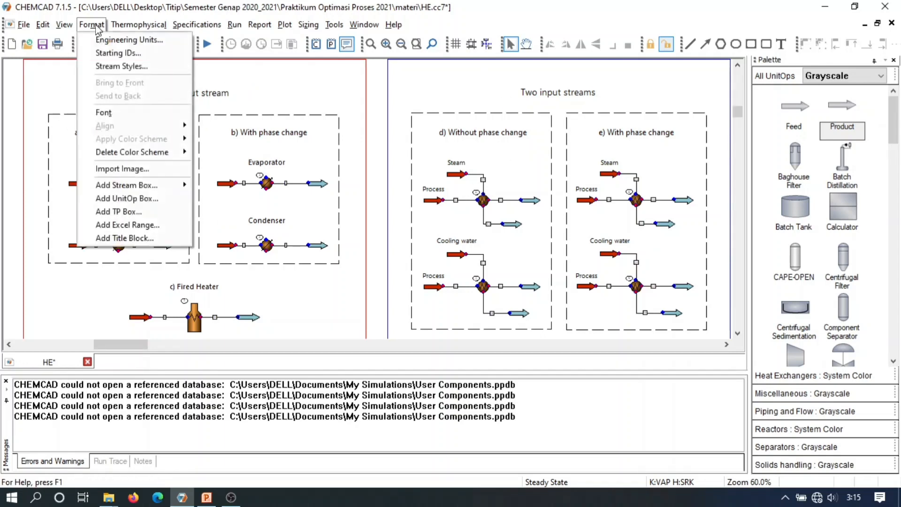
left_click(122, 40)
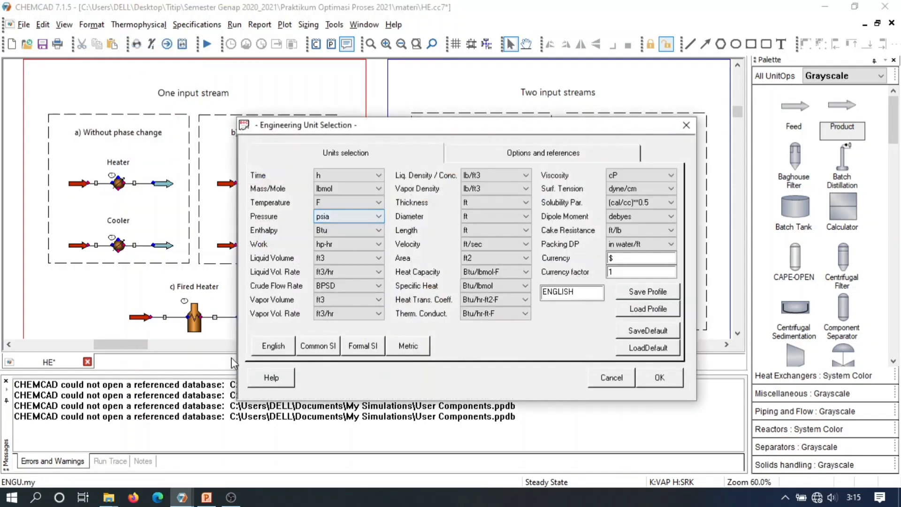
left_click(281, 350)
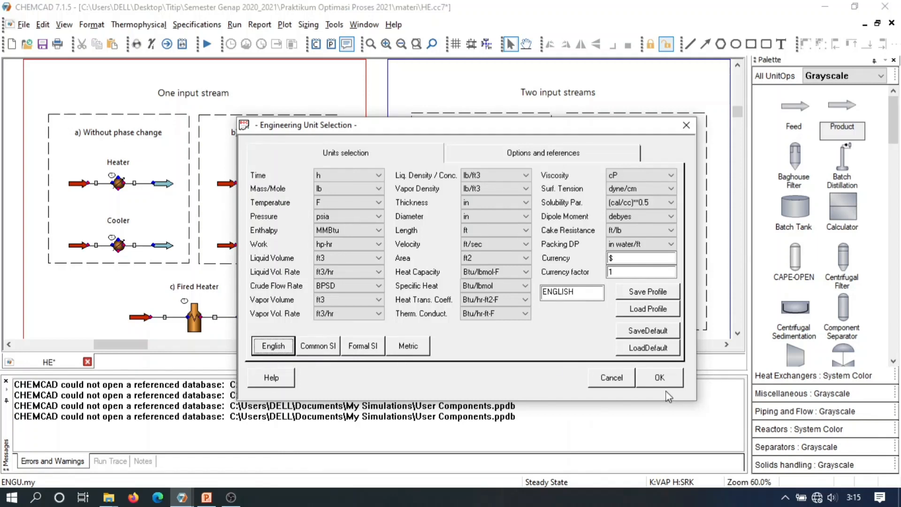
left_click(659, 378)
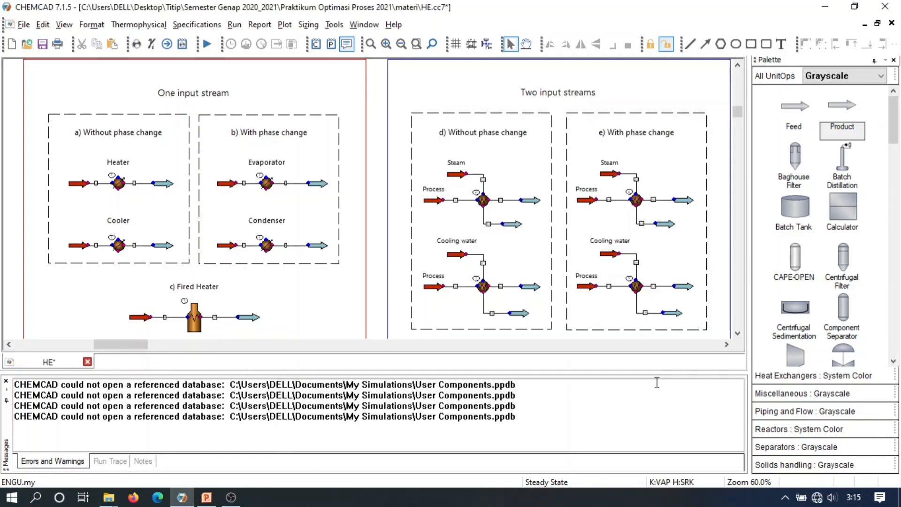
- Review the simulation's selected components list and close it without saving
left_click(99, 82)
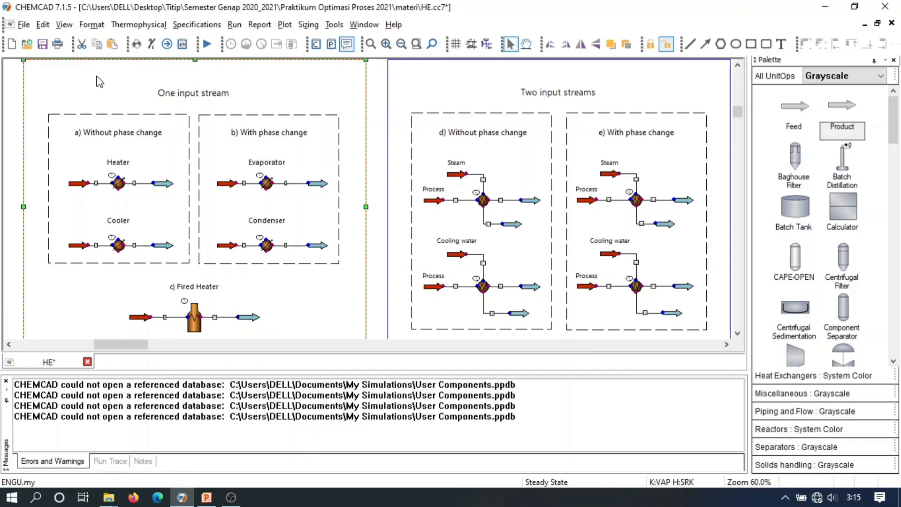
left_click(137, 45)
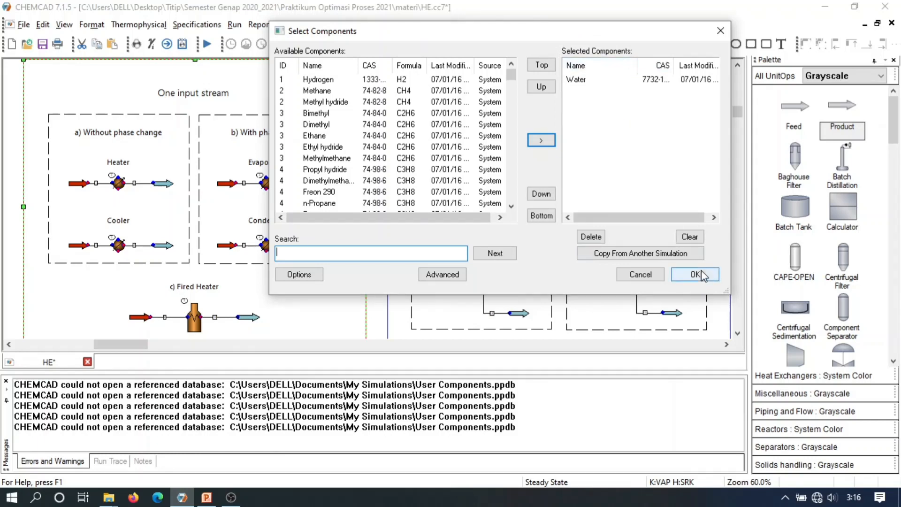
left_click(720, 31)
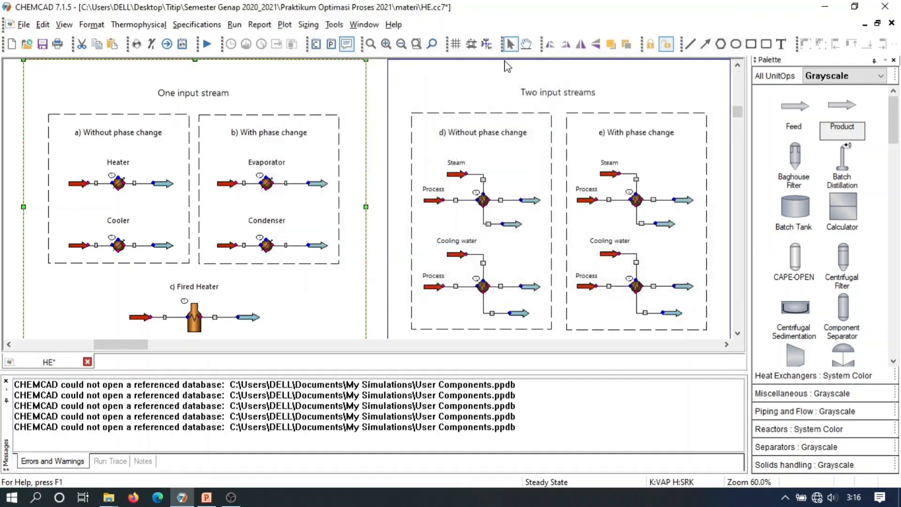
- Review the global K-value and enthalpy models in the thermodynamic settings
left_click(155, 47)
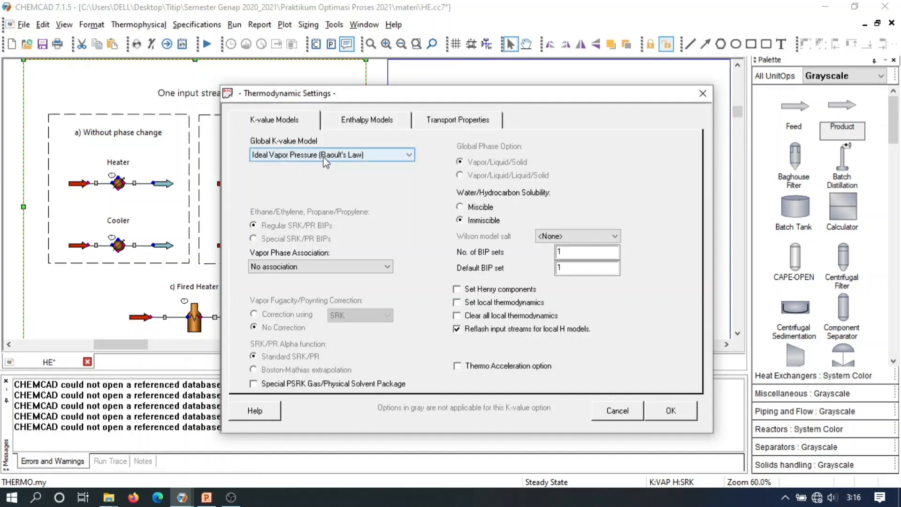
left_click(349, 123)
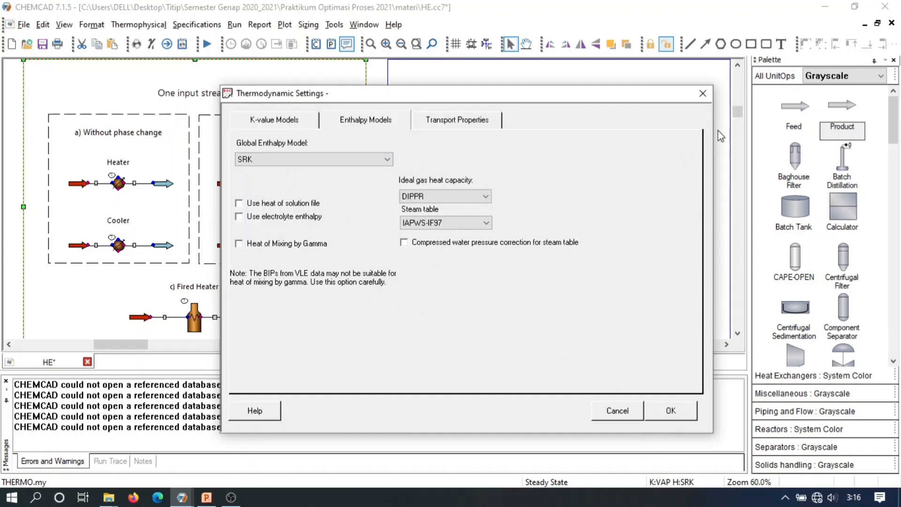
left_click(702, 93)
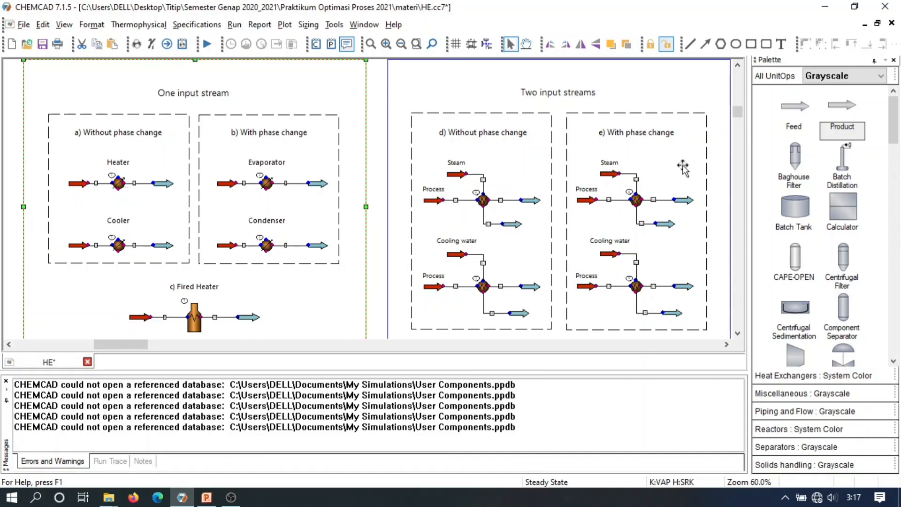
- Place a Feed arrow and a Product arrow above the phase-change group in the one-input-stream frame
left_click(798, 112)
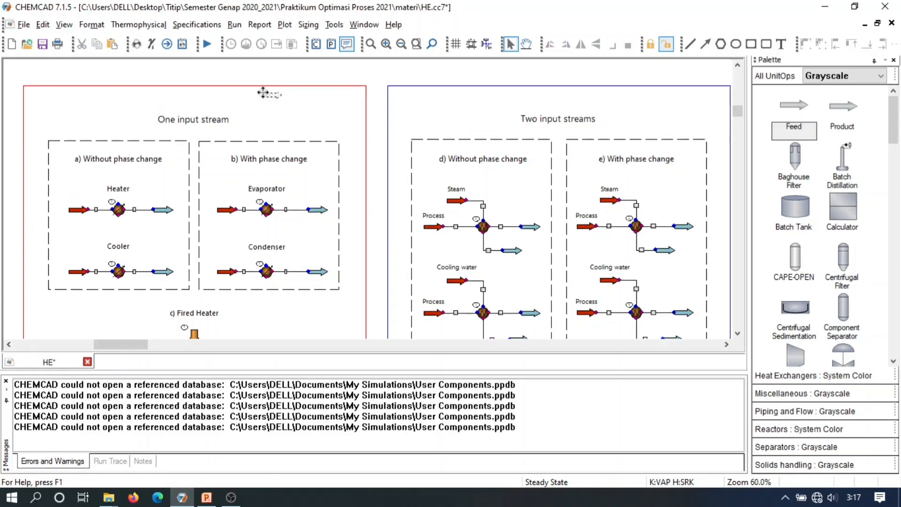
left_click(266, 107)
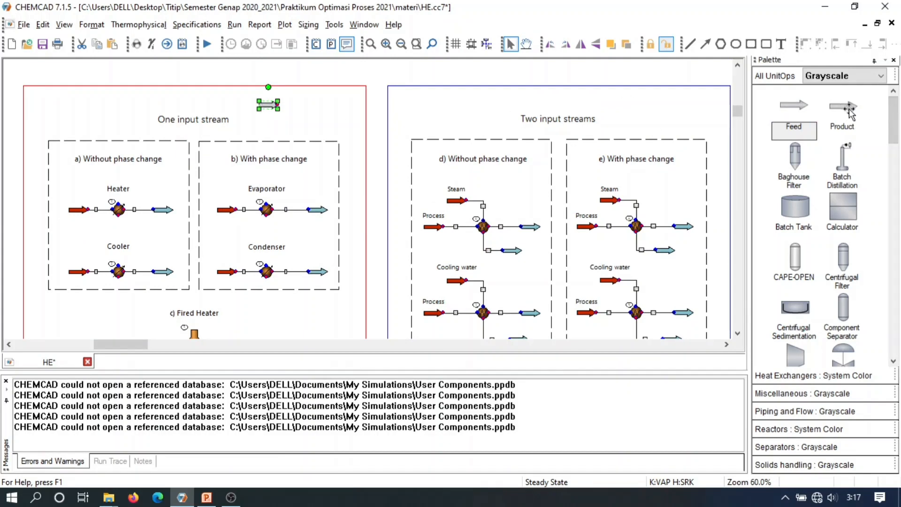
left_click(843, 121)
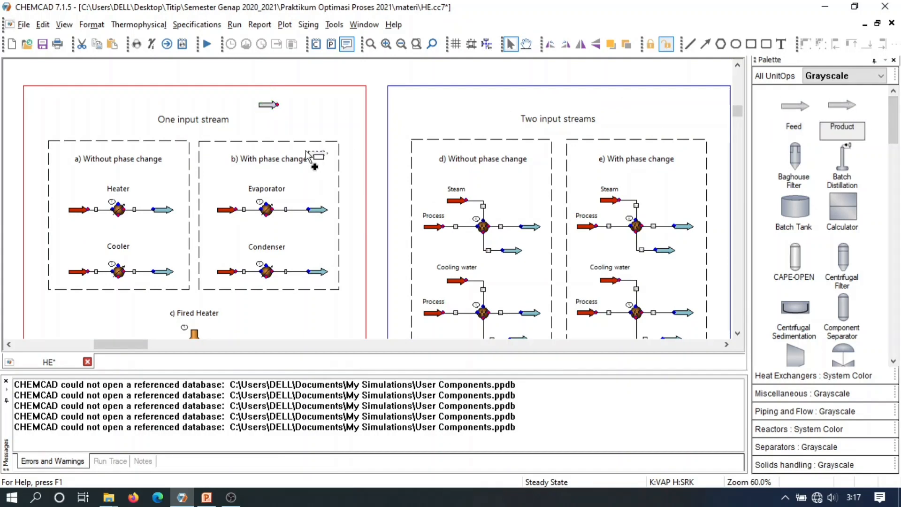
left_click(338, 108)
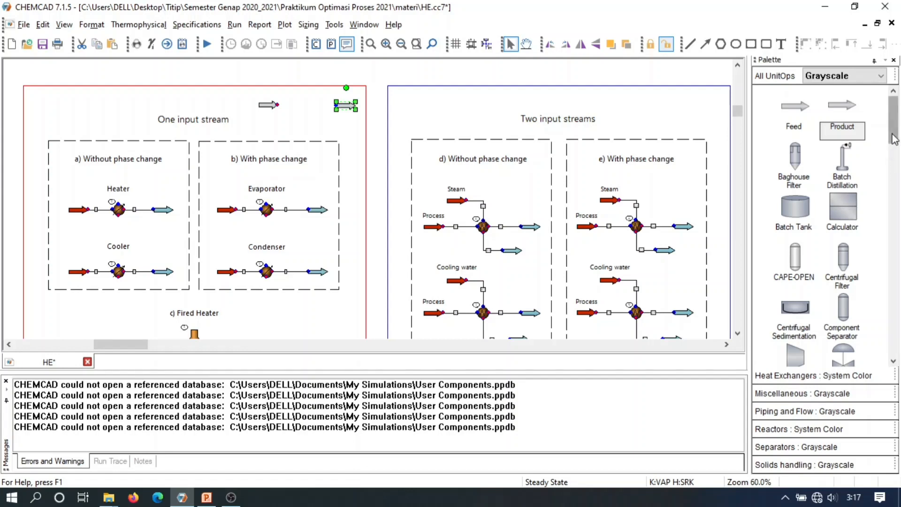
- Place a Heat Exchanger #1 unit in line between the new feed and product arrows
left_click_drag(897, 129, 897, 244)
scroll(895, 247, "up", 1)
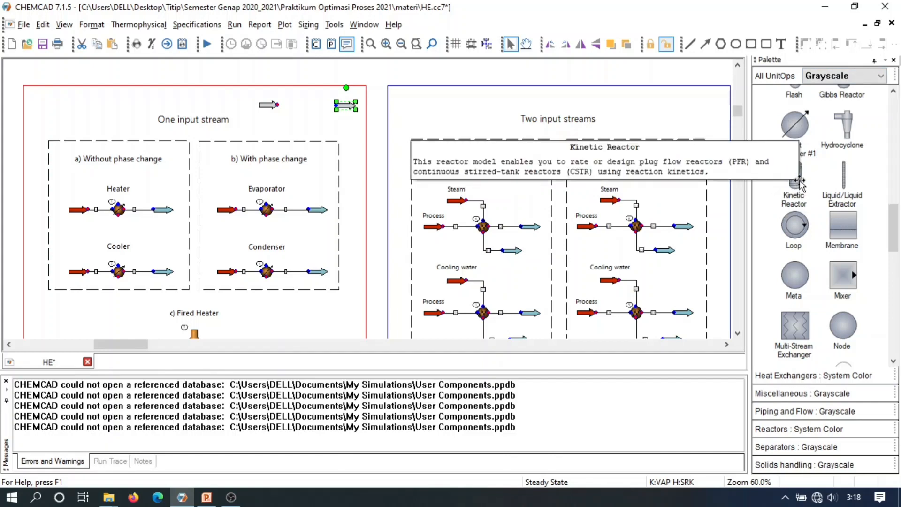
left_click(800, 136)
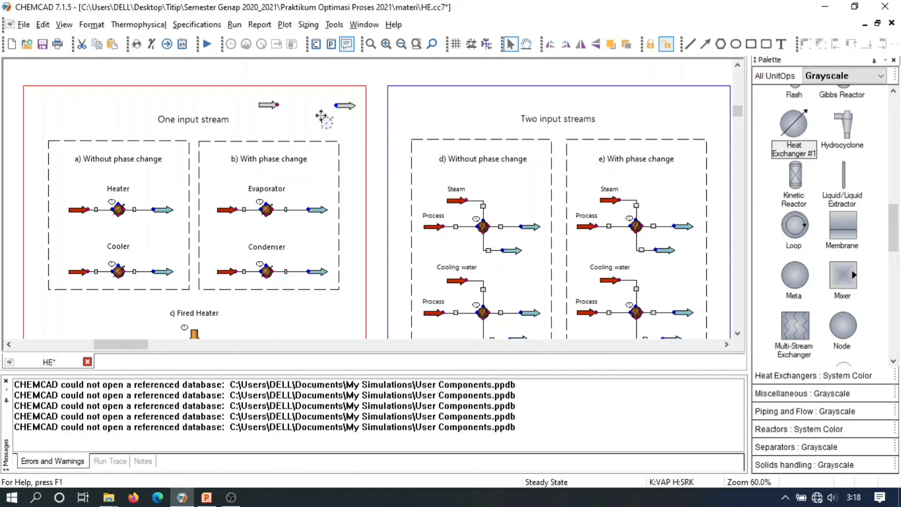
left_click(321, 115)
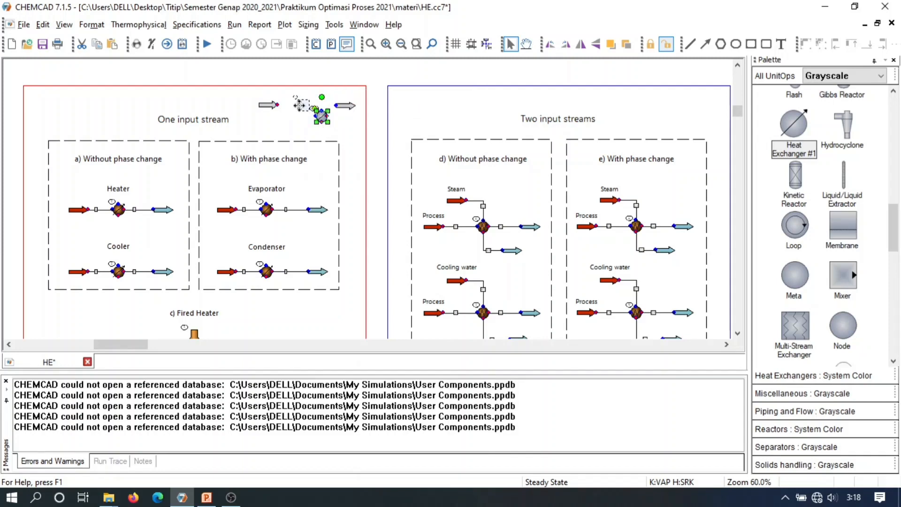
left_click_drag(299, 105, 301, 108)
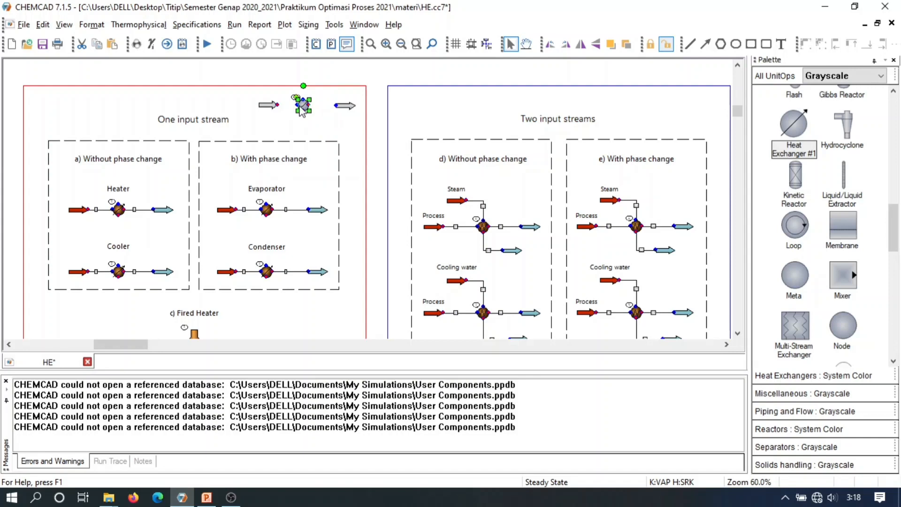
- Connect the new feed to the heat exchanger inlet and the exchanger outlet to the product with streams
left_click(271, 121)
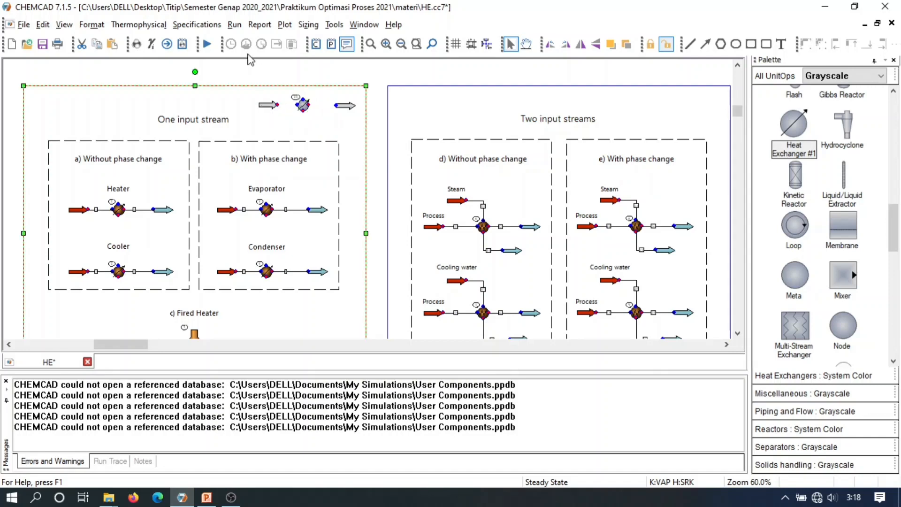
left_click(249, 77)
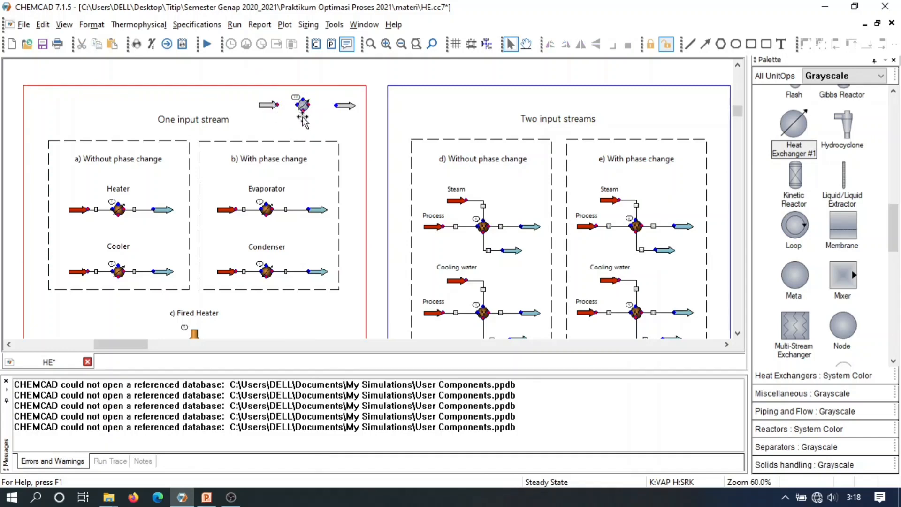
left_click(278, 106)
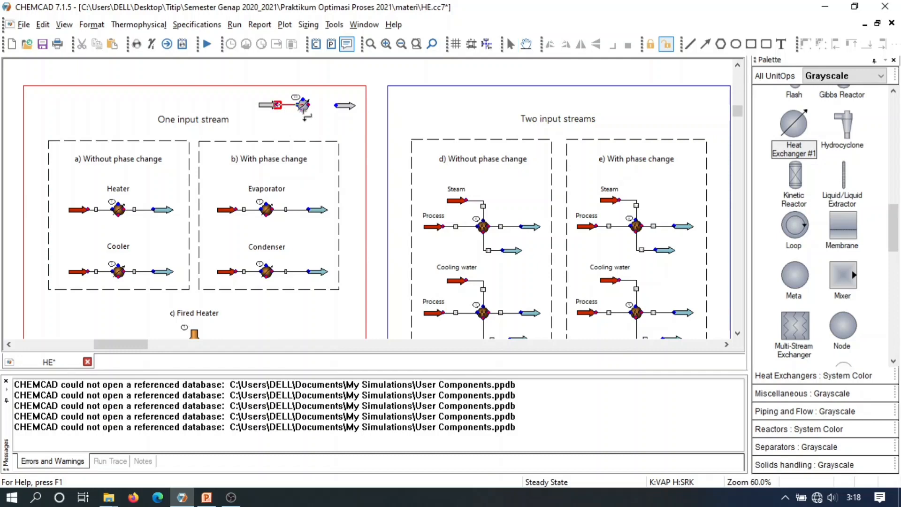
left_click(298, 114)
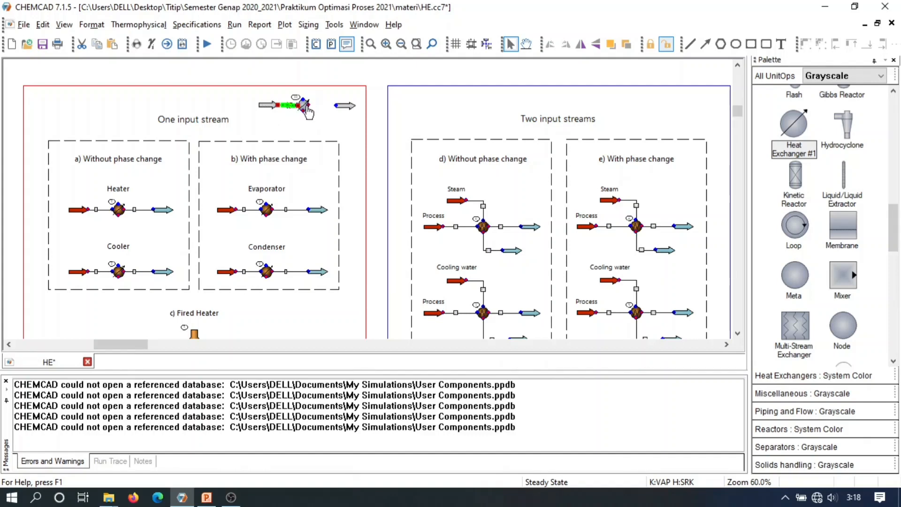
left_click_drag(306, 108, 338, 110)
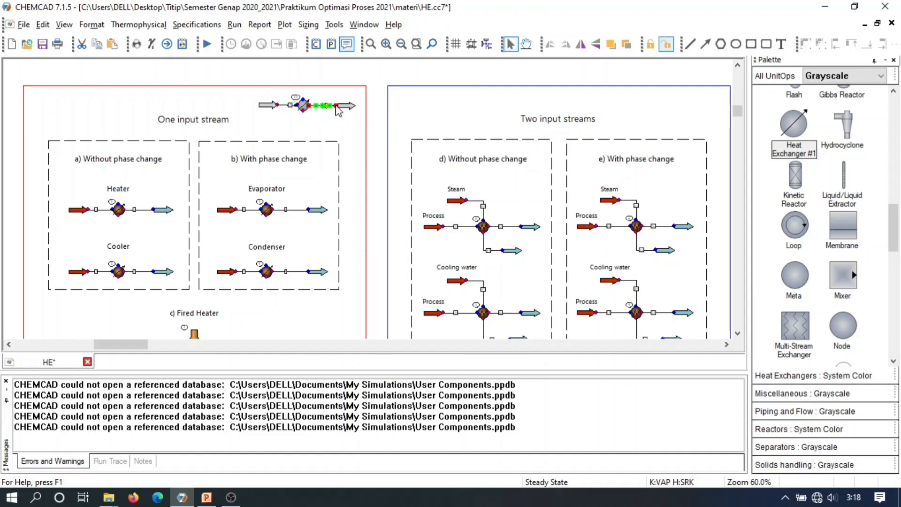
left_click(378, 87)
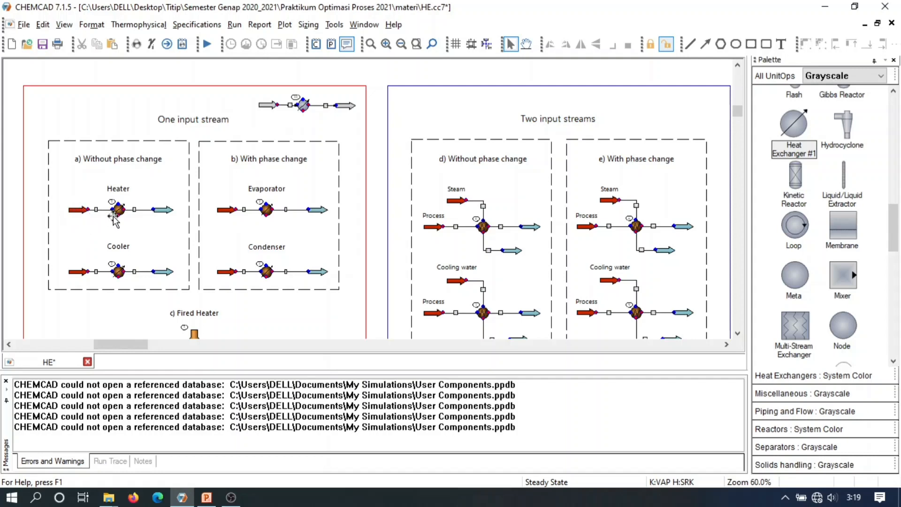
- Inspect the Heater's feed stream data, flash the stream, and close its dialog without accepting
left_click(79, 213)
double_click(80, 213)
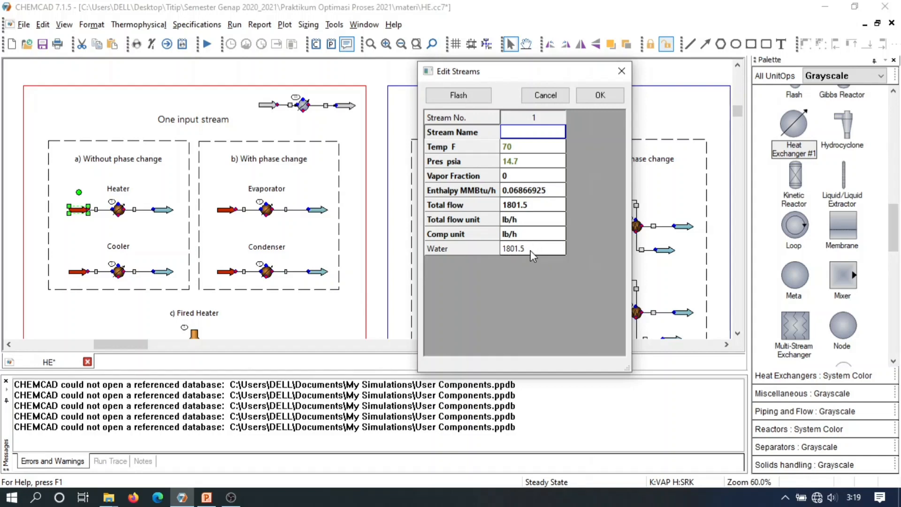
left_click(463, 99)
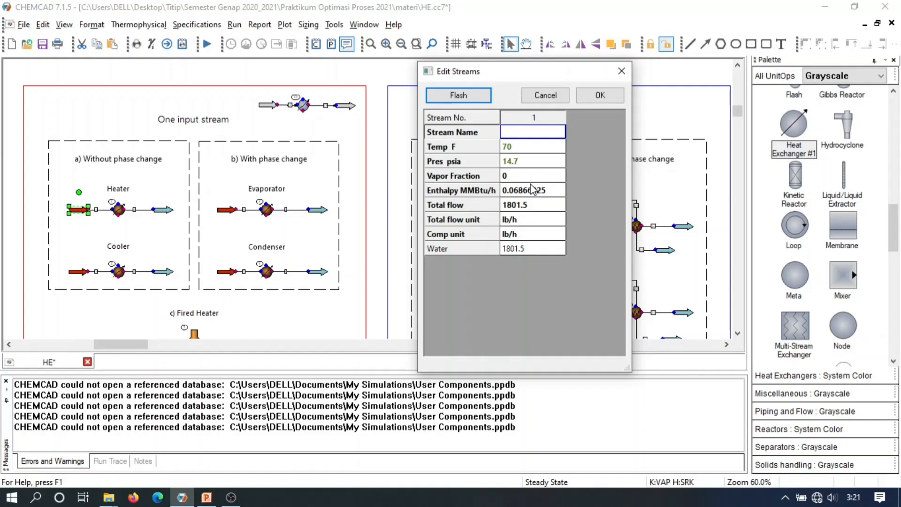
left_click(626, 70)
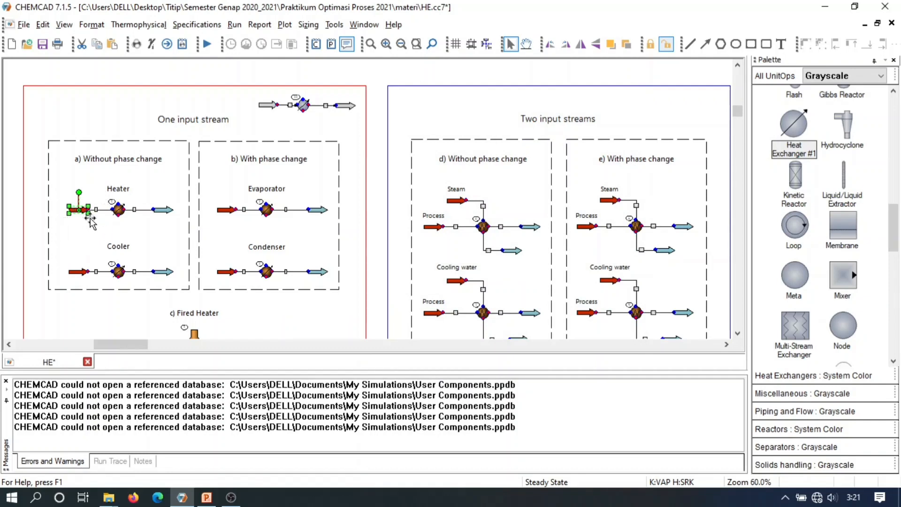
- Review the Heater's design specifications, including the outlet stream temperature, and accept them
double_click(120, 213)
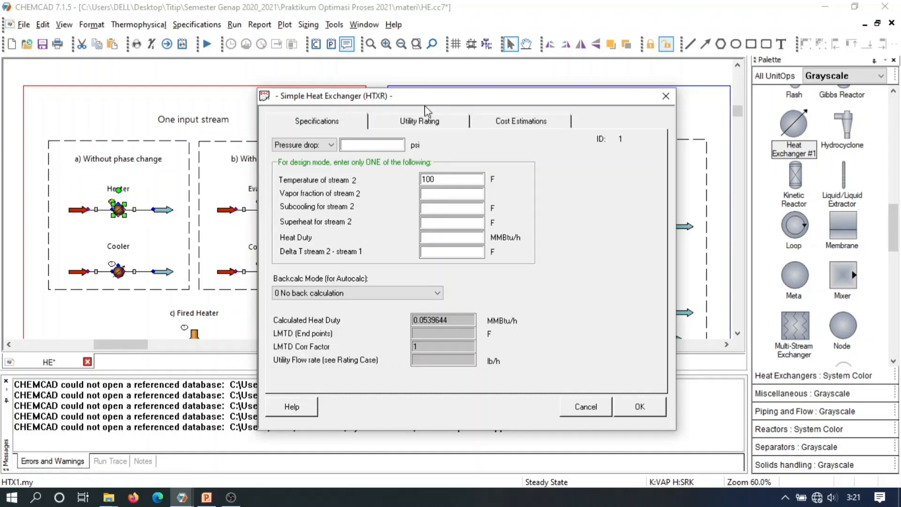
left_click_drag(416, 100, 530, 89)
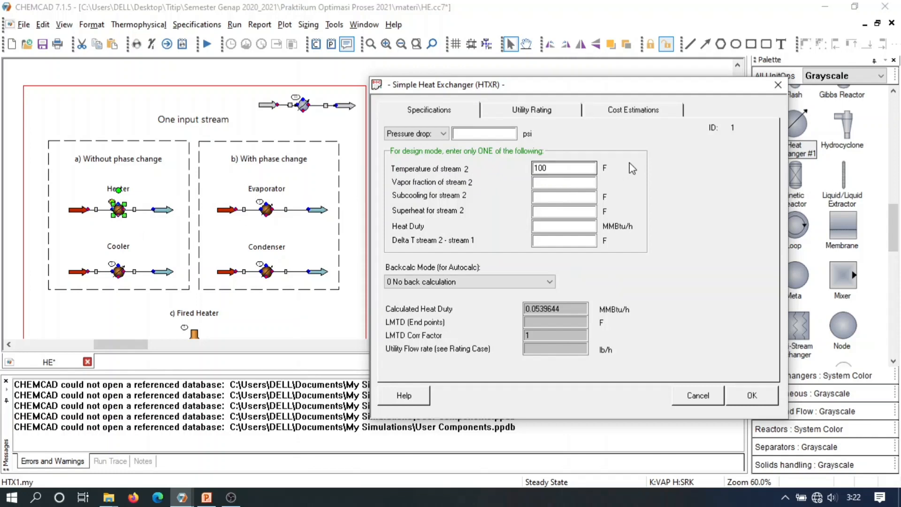
left_click(547, 167)
key("Tab")
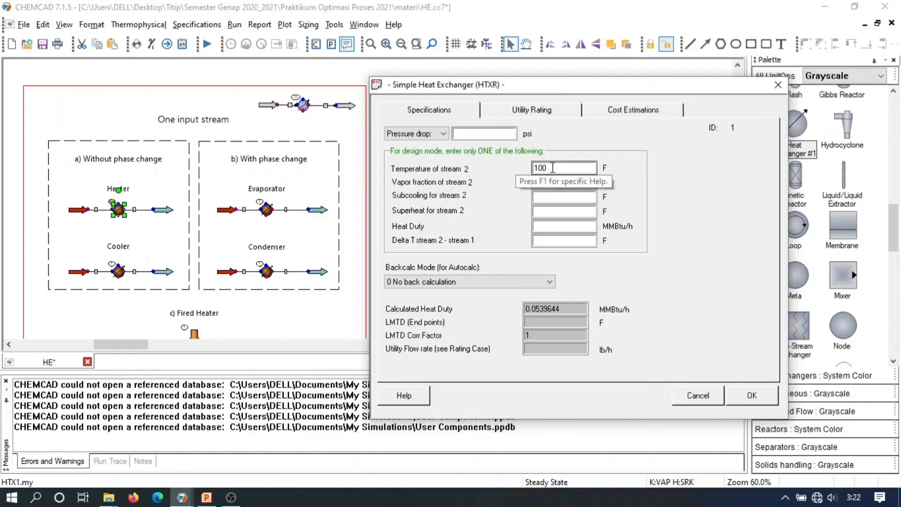
left_click_drag(553, 167, 520, 175)
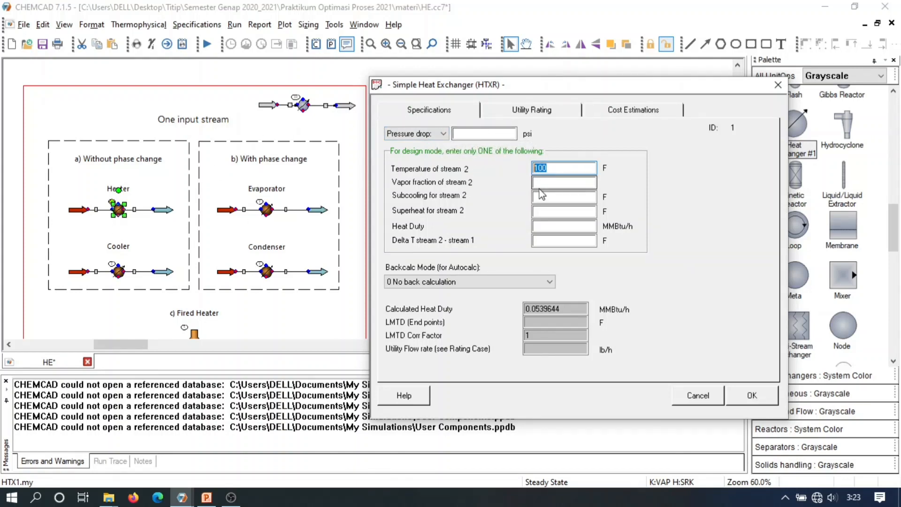
left_click(750, 395)
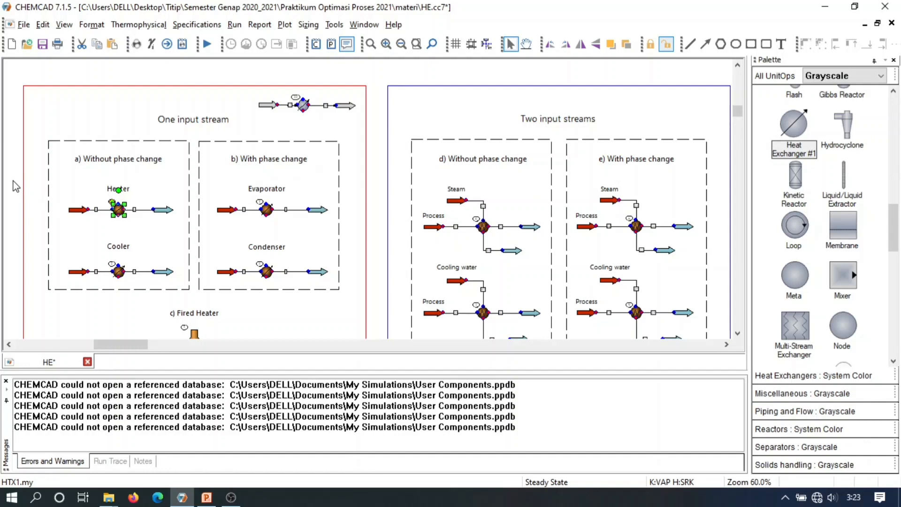
- Recheck the Heater's feed stream data and its design specifications, leaving both unchanged and clearing the selection
double_click(83, 212)
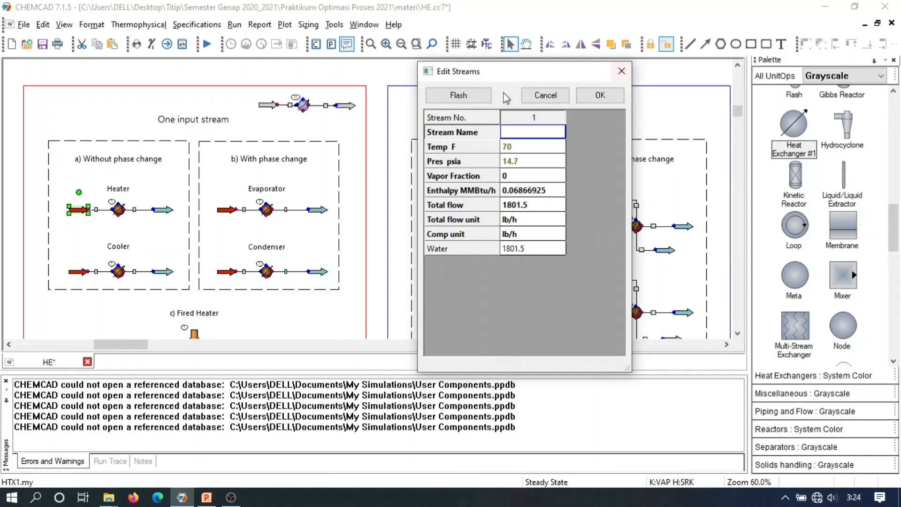
left_click(621, 73)
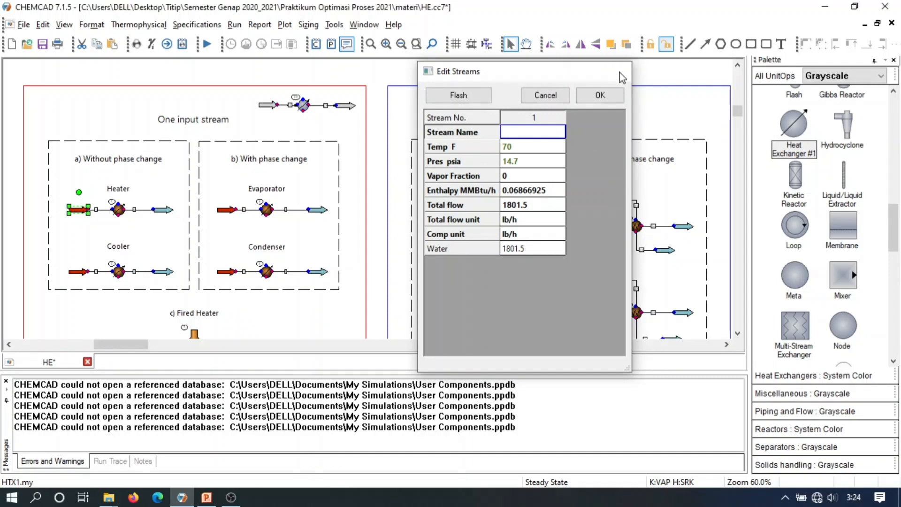
double_click(118, 210)
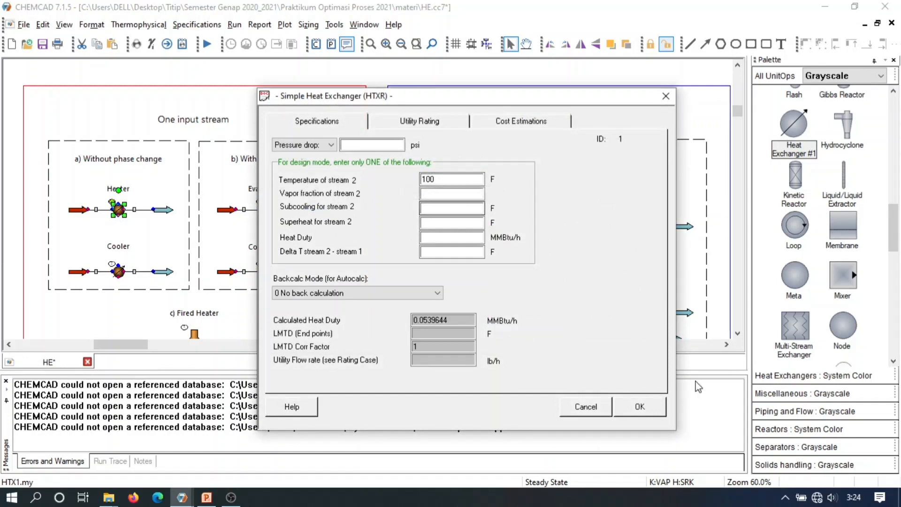
left_click(637, 407)
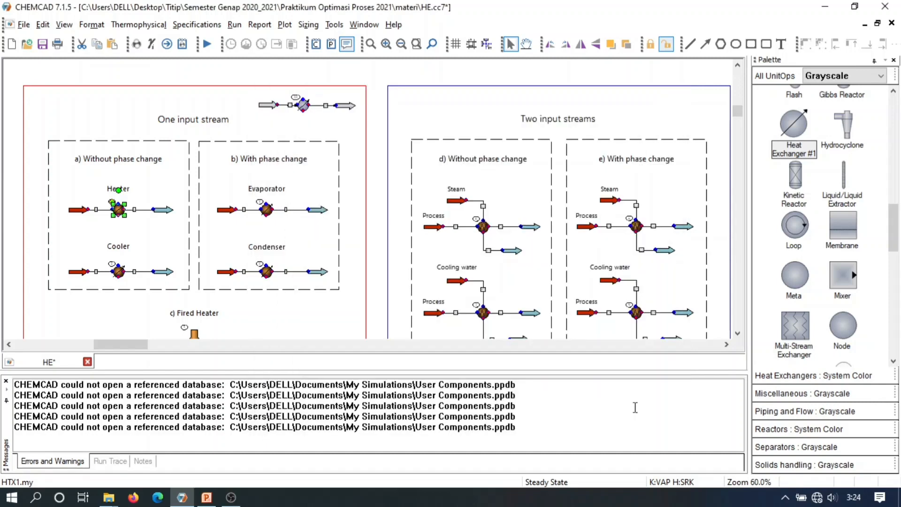
left_click(18, 188)
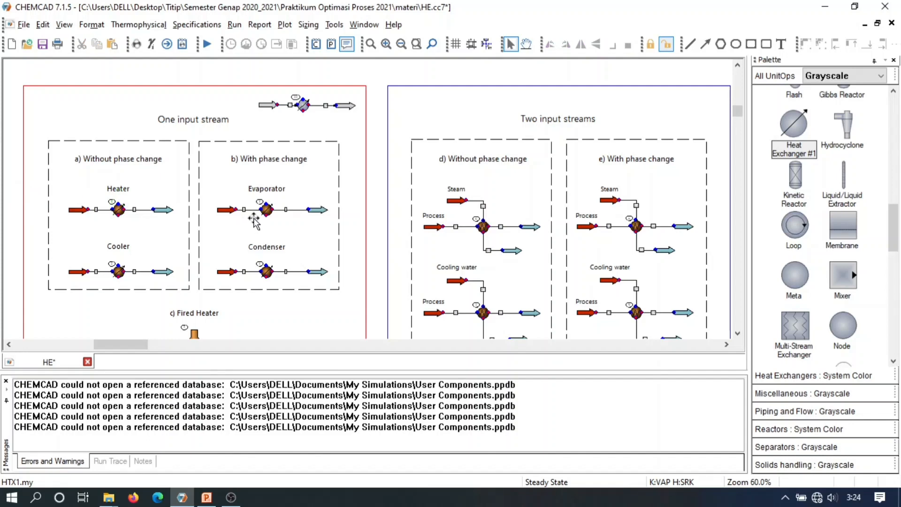
- Select the complete Heater flowsheet and run a steady-state simulation for the selected unit operations only
mouse_move(262, 216)
left_click_drag(8, 169, 199, 241)
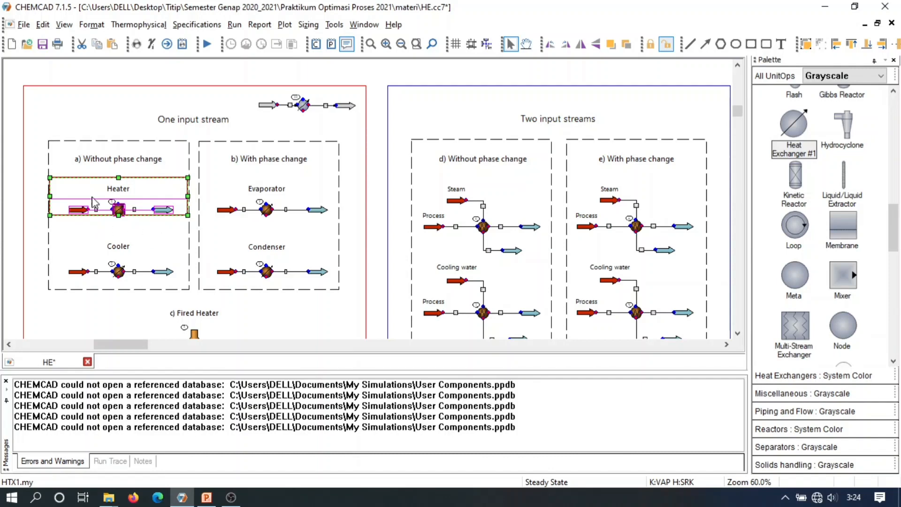
left_click(234, 24)
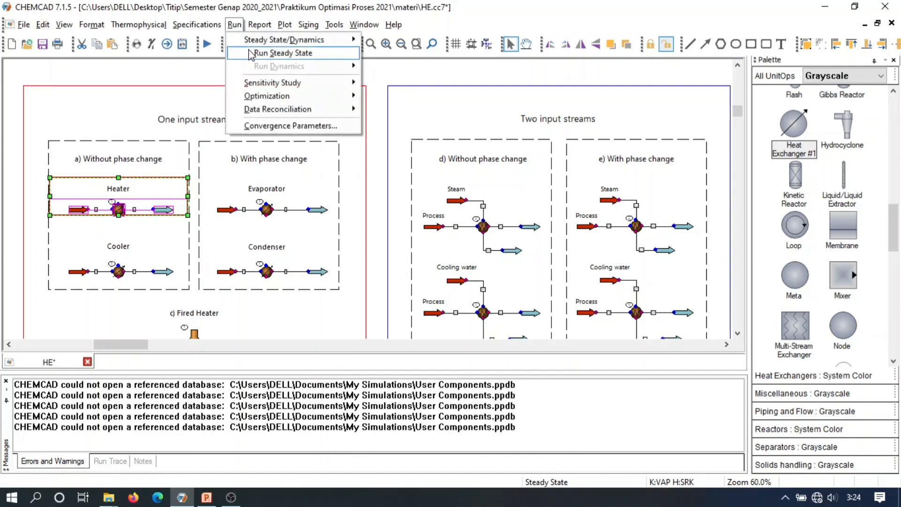
mouse_move(252, 54)
mouse_move(280, 58)
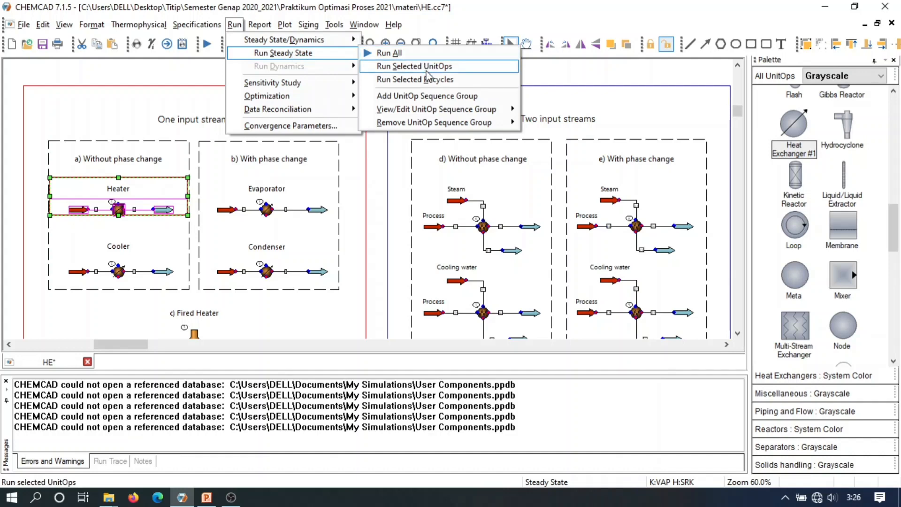
left_click(426, 66)
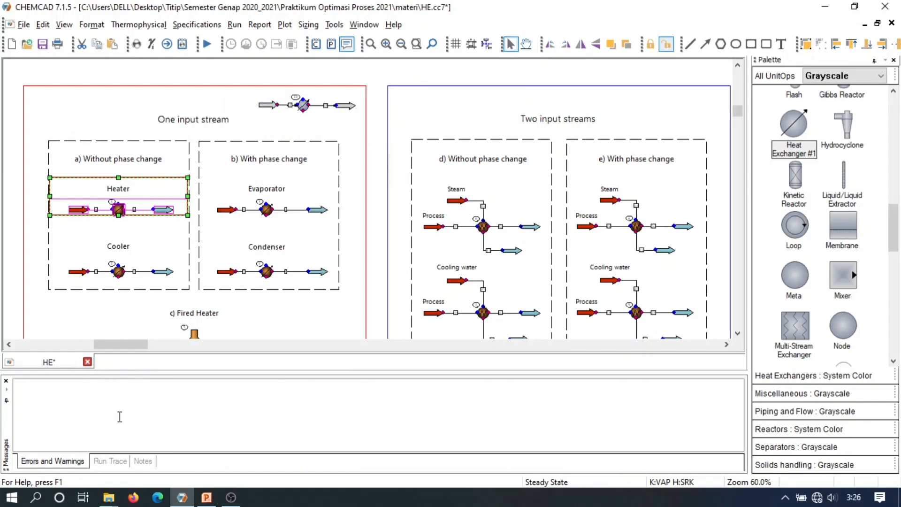
- Inspect the Heater's inlet and outlet stream data after the run, closing each stream dialog without changes
left_click(90, 211)
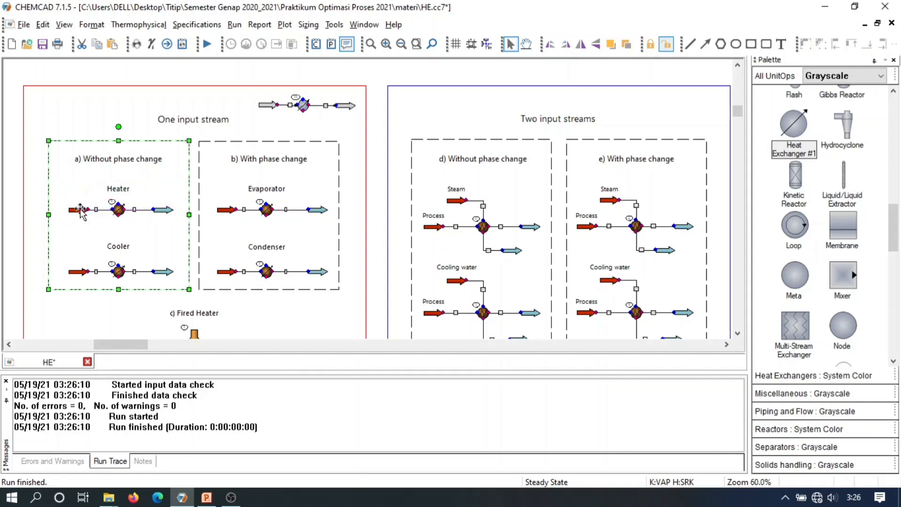
double_click(89, 211)
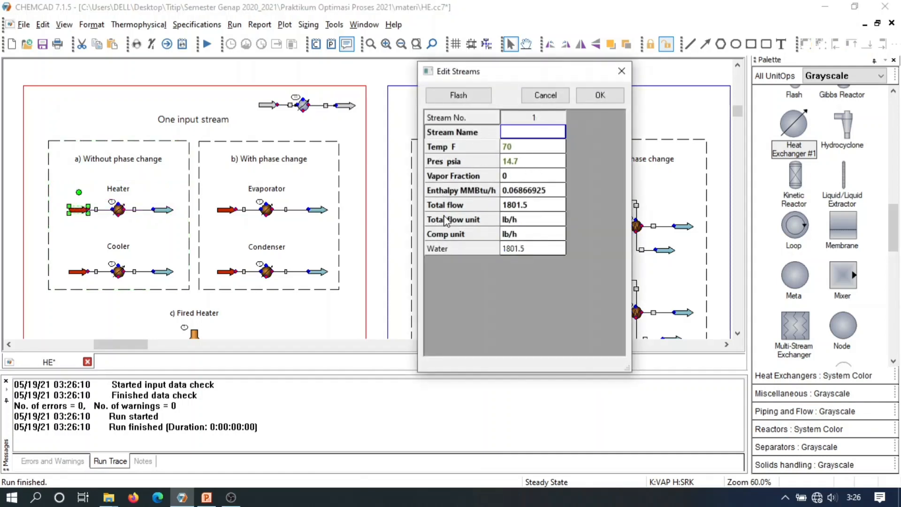
left_click(620, 73)
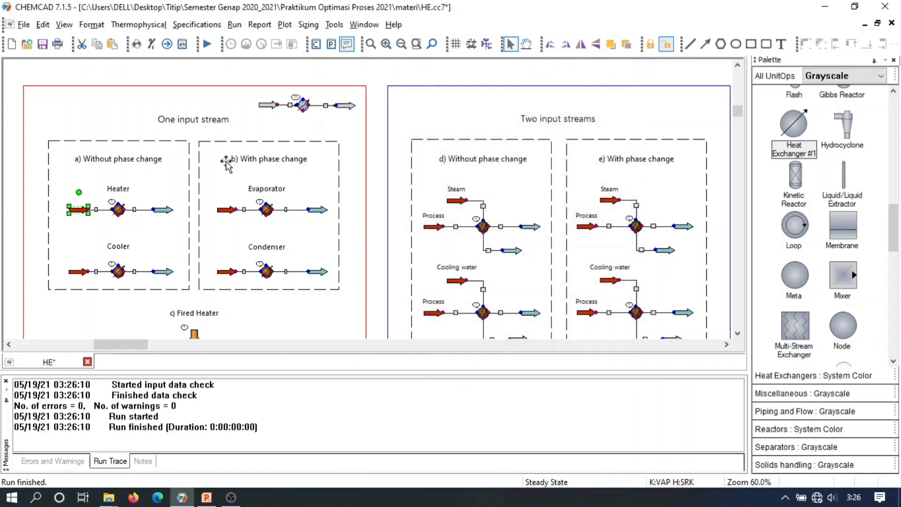
mouse_move(95, 210)
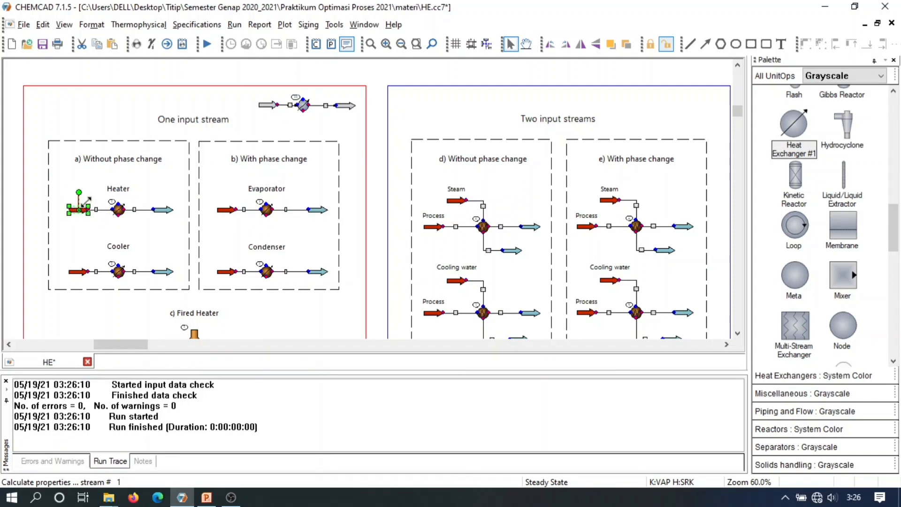
double_click(149, 217)
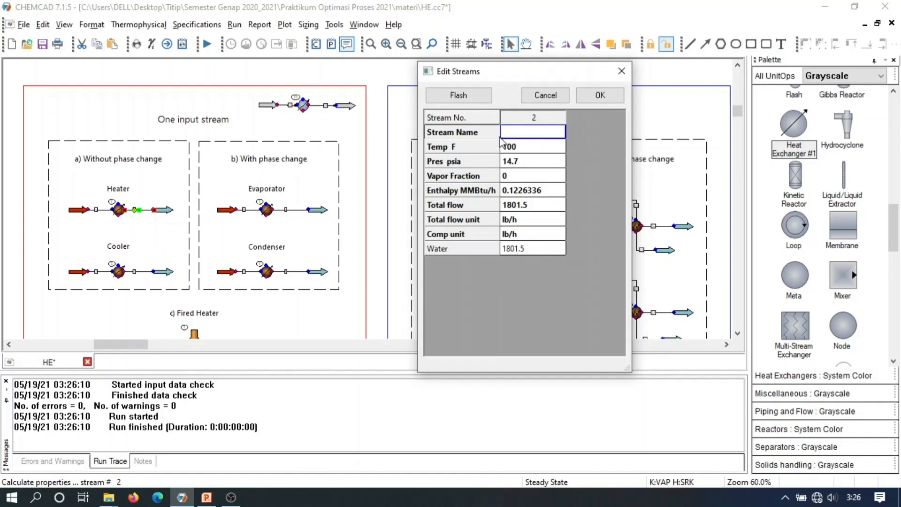
left_click(621, 71)
- Review the Cooler's design specifications, including the outlet stream temperature, without changing them
left_click(123, 277)
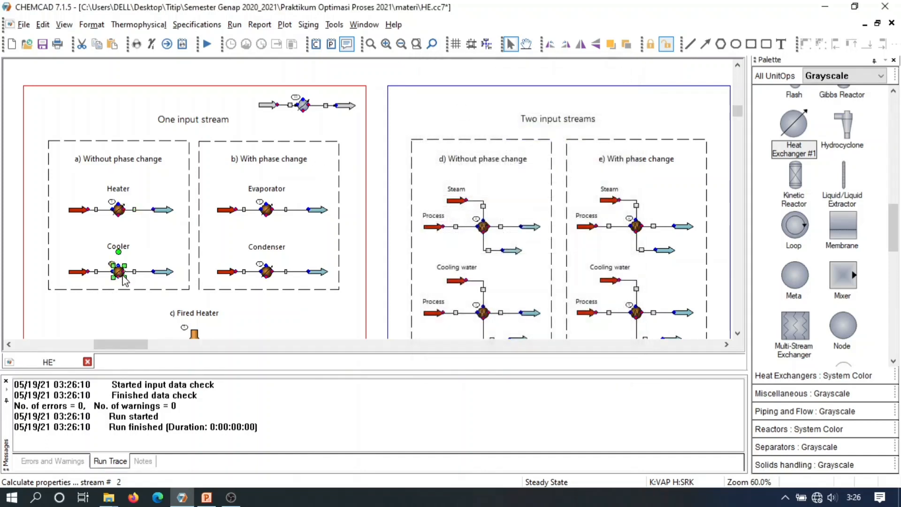
double_click(123, 277)
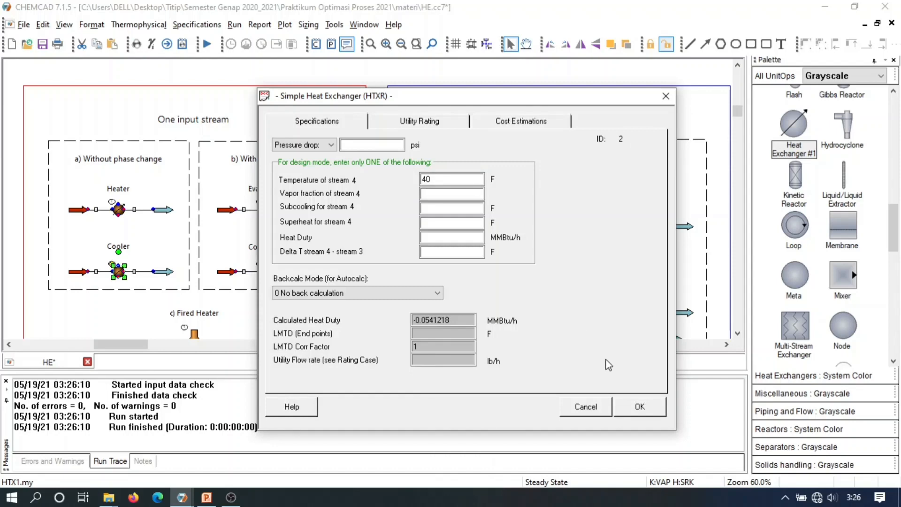
left_click(631, 411)
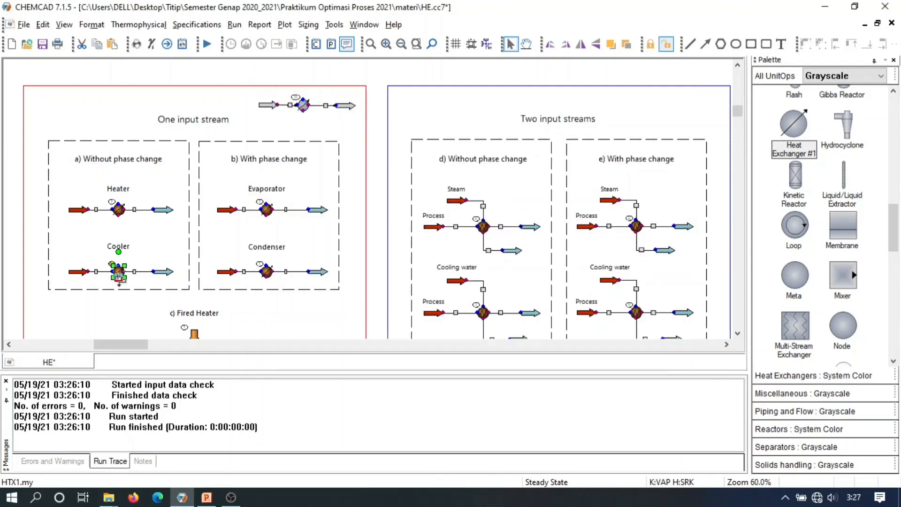
double_click(118, 271)
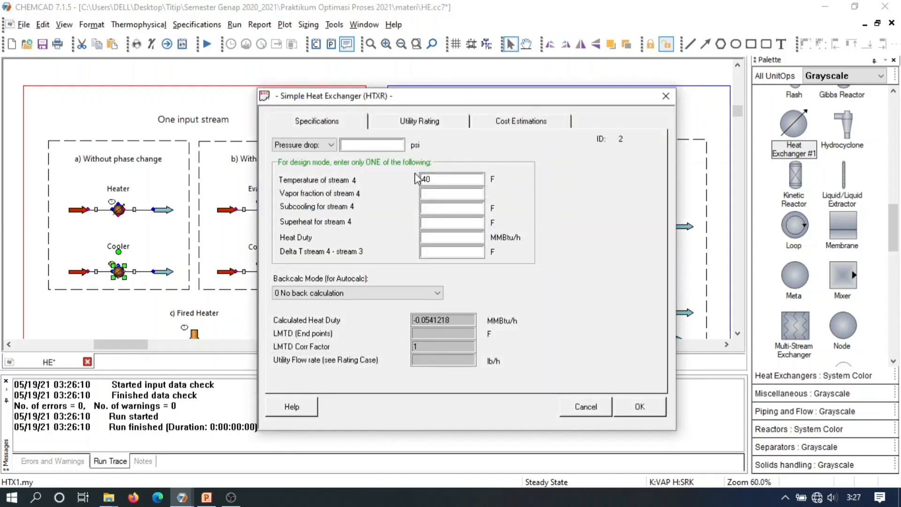
left_click(667, 98)
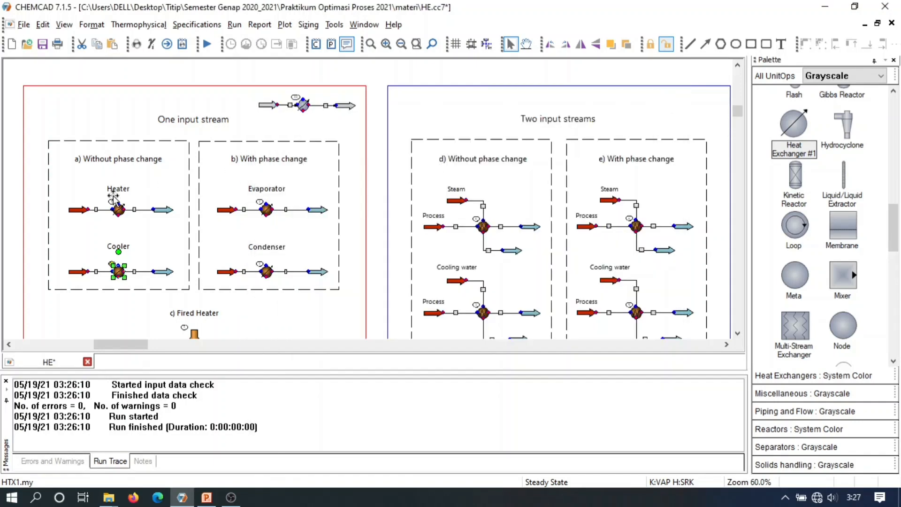
- Select the Cooler with its feed and product and run only the selected unit operations in steady state
left_click_drag(11, 243, 202, 313)
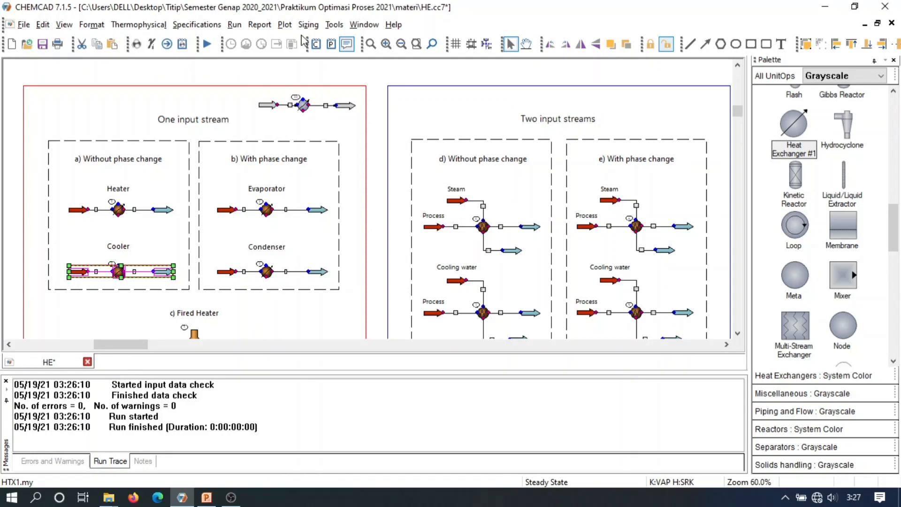
left_click(234, 25)
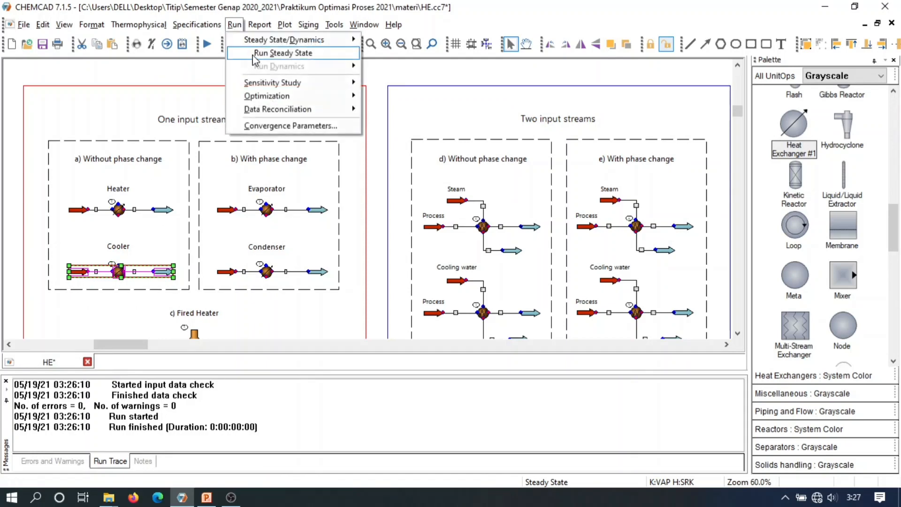
mouse_move(256, 55)
left_click(430, 68)
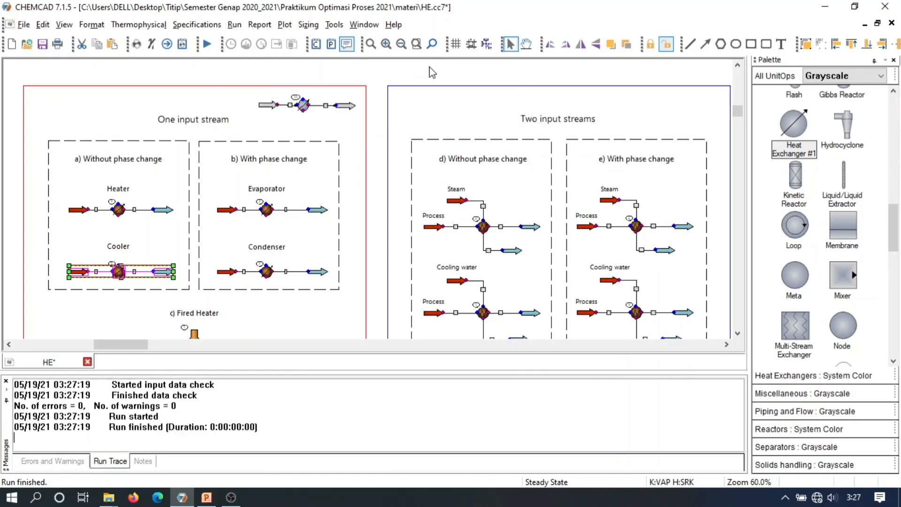
- Inspect the Cooler's inlet and outlet stream data after the run, closing each stream dialog without changes
left_click(22, 259)
double_click(81, 272)
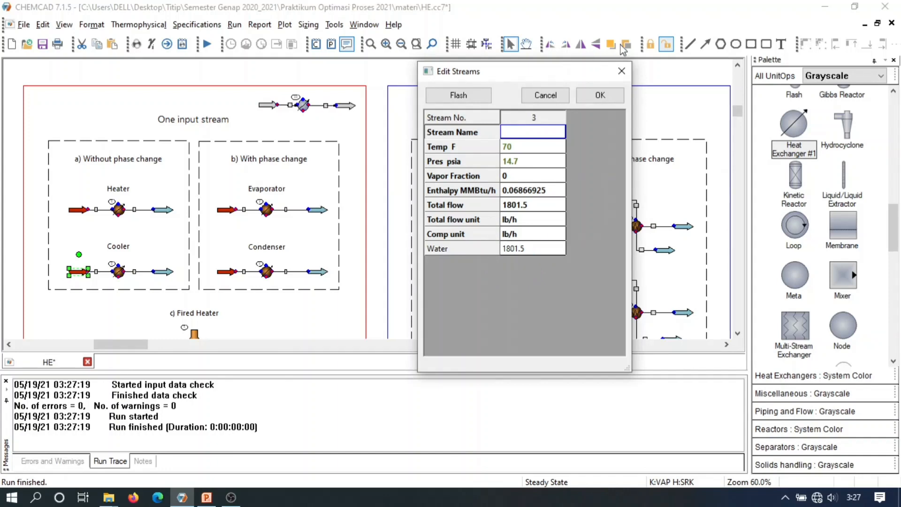
left_click(622, 72)
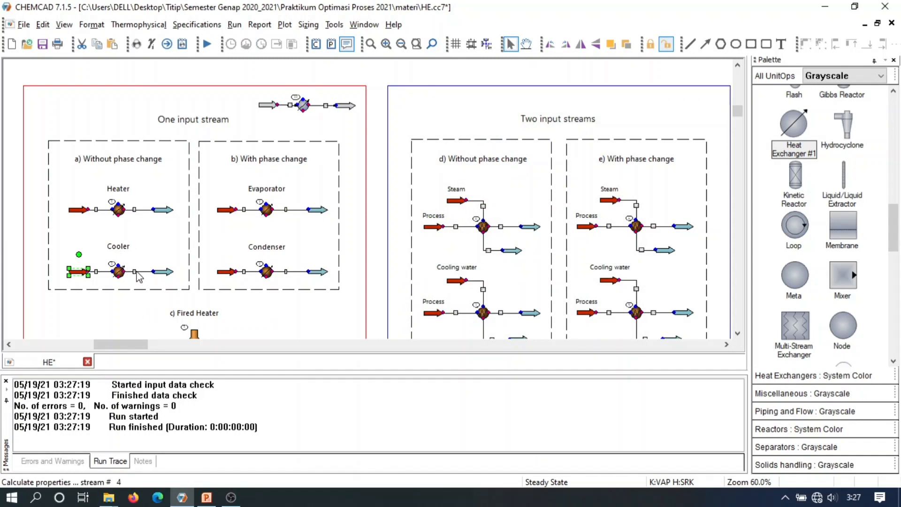
left_click(161, 280)
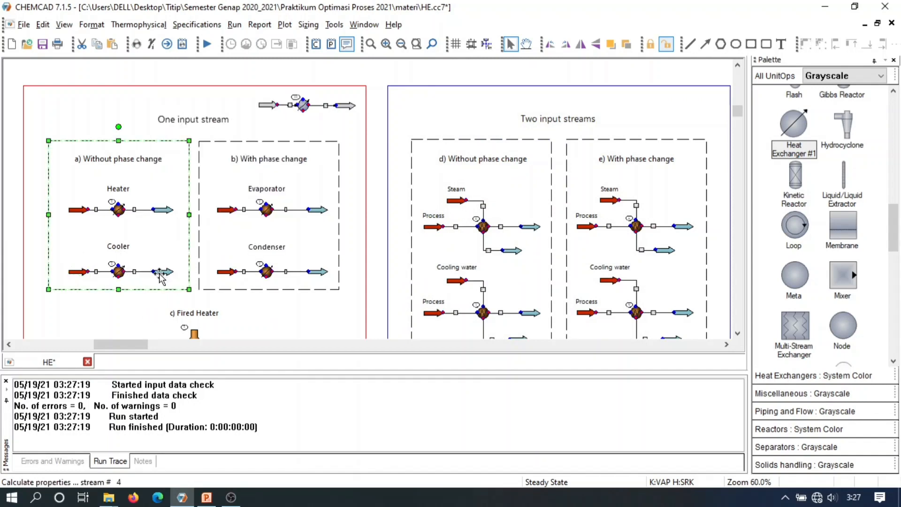
double_click(161, 279)
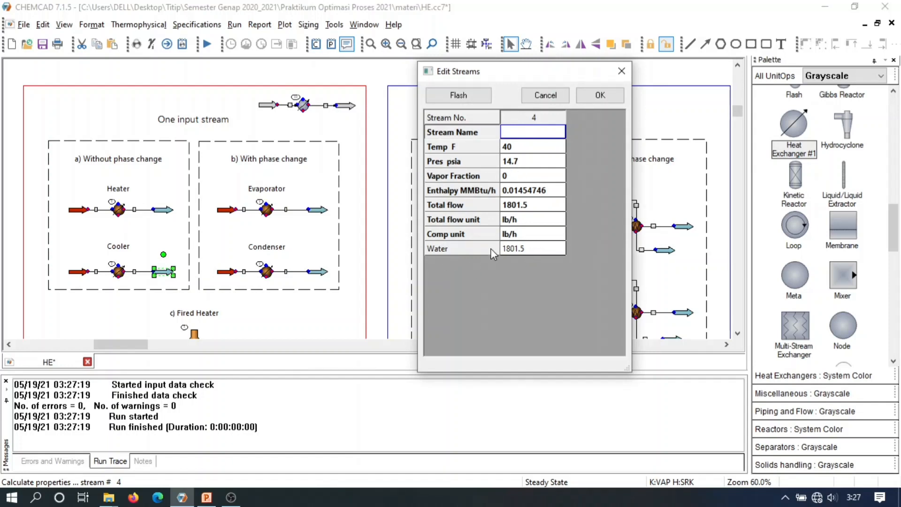
left_click(622, 71)
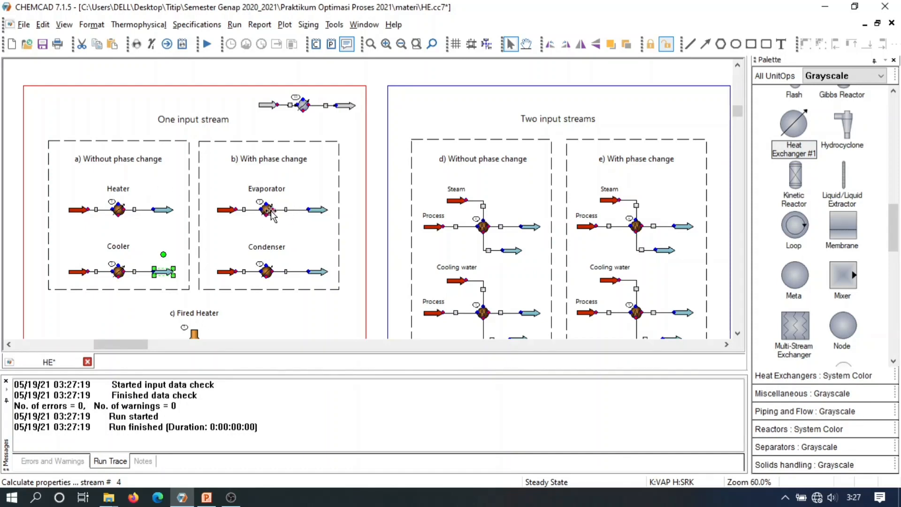
- Inspect the Evaporator's feed stream data and close the dialog without changes
mouse_move(270, 209)
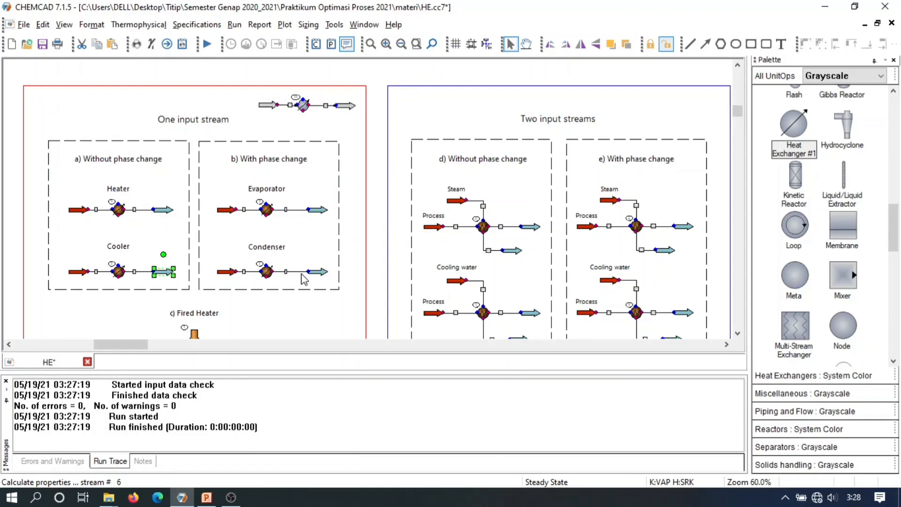
mouse_move(304, 279)
double_click(230, 210)
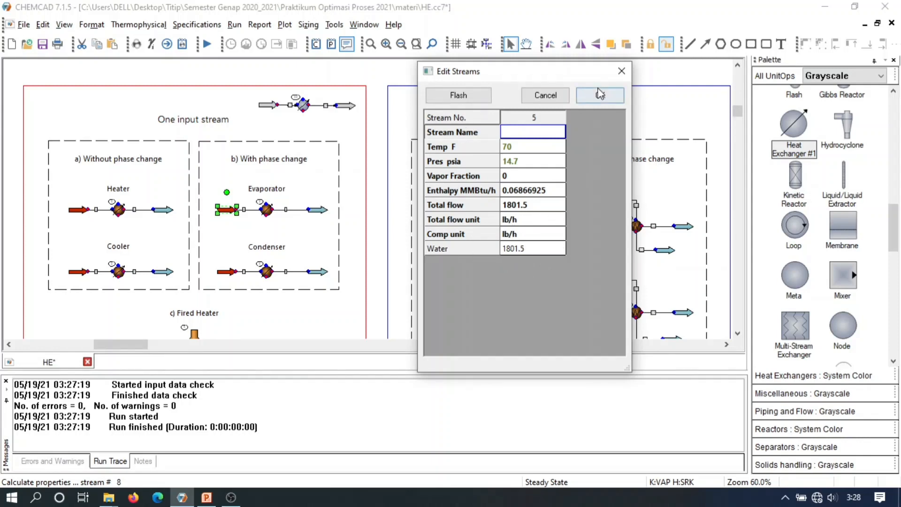
left_click(621, 69)
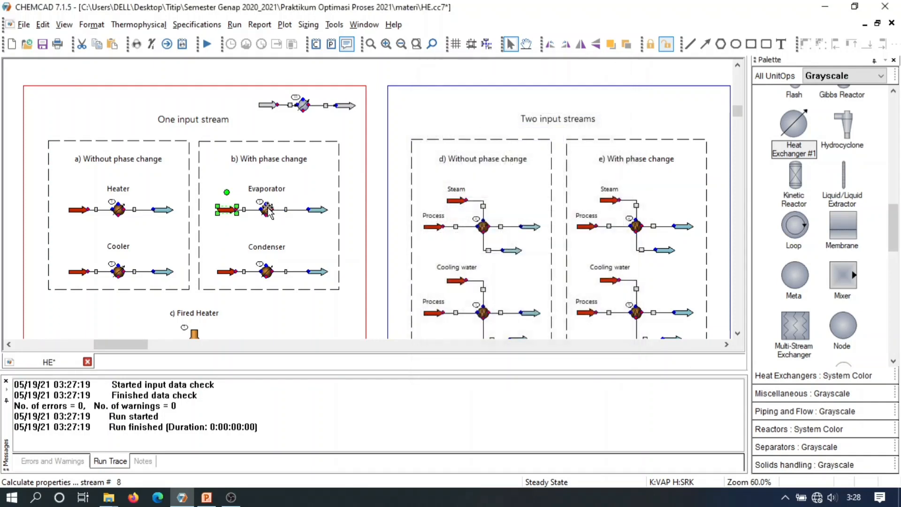
- Review the Evaporator's design specifications, including the outlet stream vapor fraction, and accept them
double_click(267, 209)
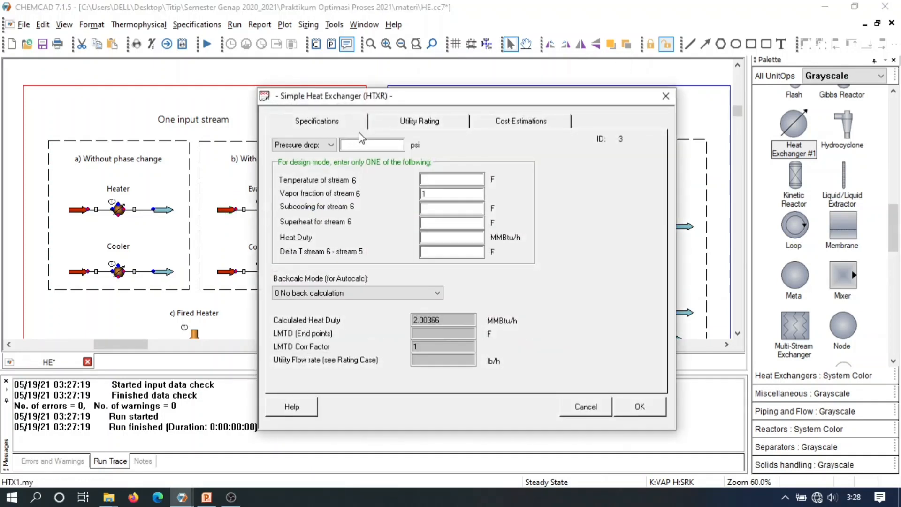
left_click_drag(414, 96, 510, 64)
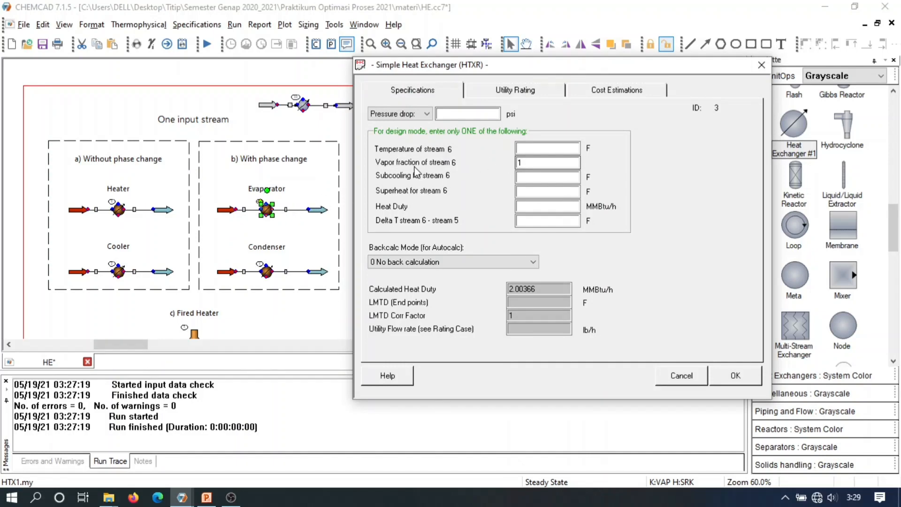
left_click(534, 162)
left_click(735, 376)
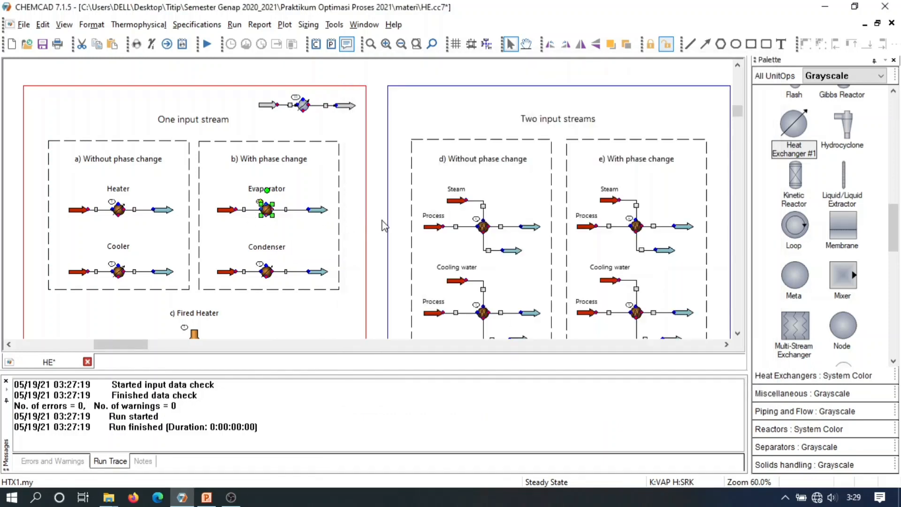
- Select the Evaporator with its feed and product and run only the selected unit operations in steady state
left_click_drag(383, 220, 186, 197)
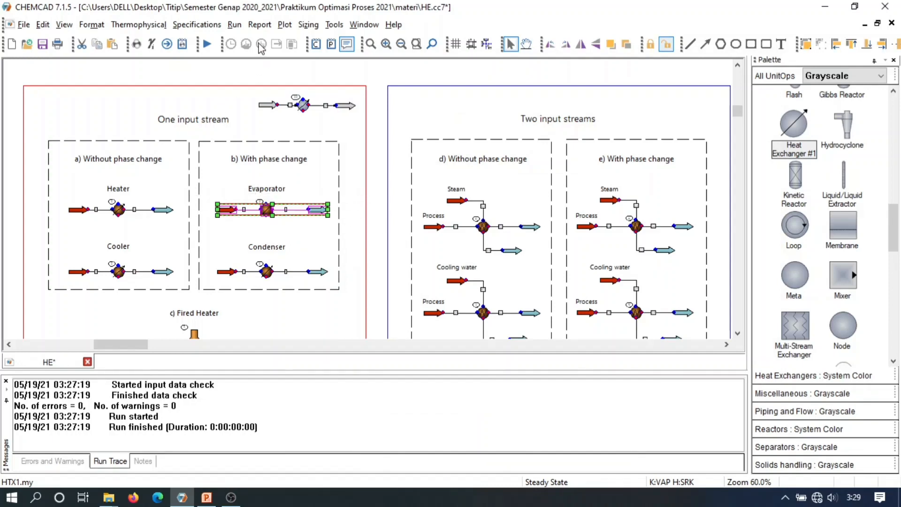
left_click(235, 25)
mouse_move(291, 53)
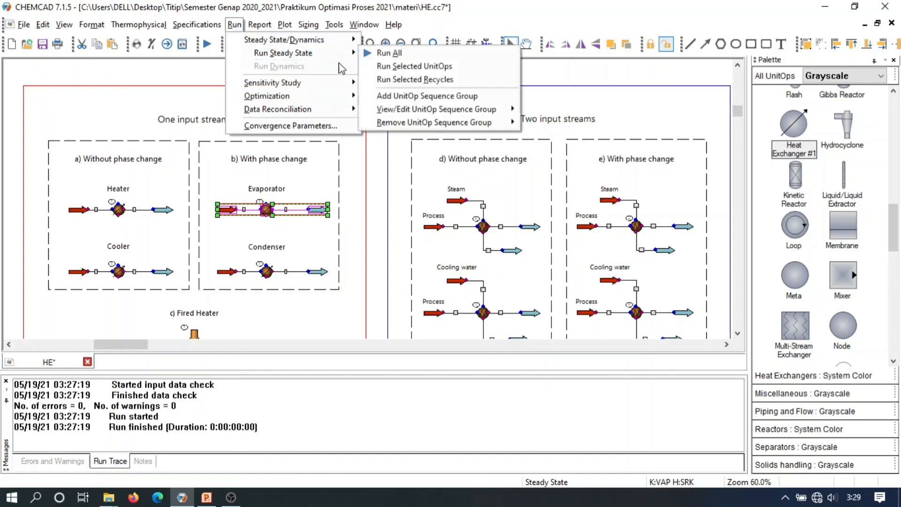
left_click(391, 67)
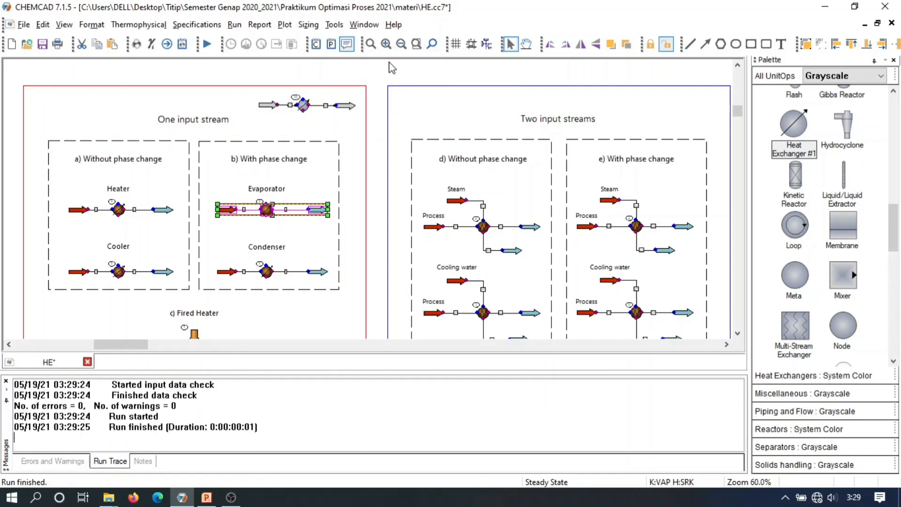
- Inspect the Evaporator's inlet and outlet stream data after the run, closing each stream dialog without changes
double_click(230, 210)
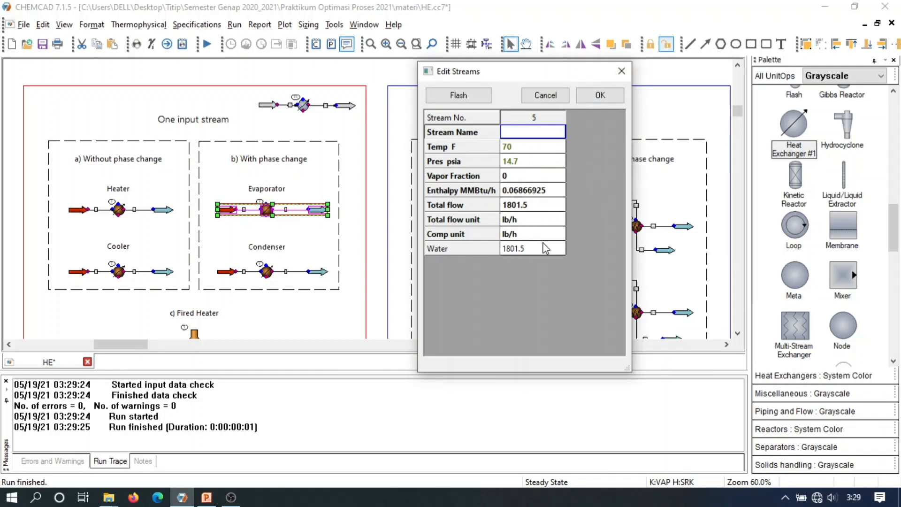
left_click(621, 72)
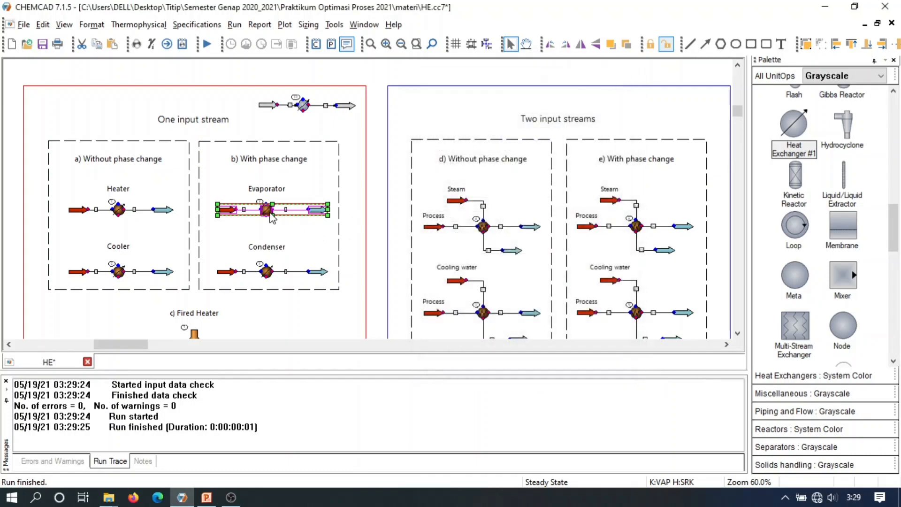
mouse_move(270, 217)
double_click(314, 216)
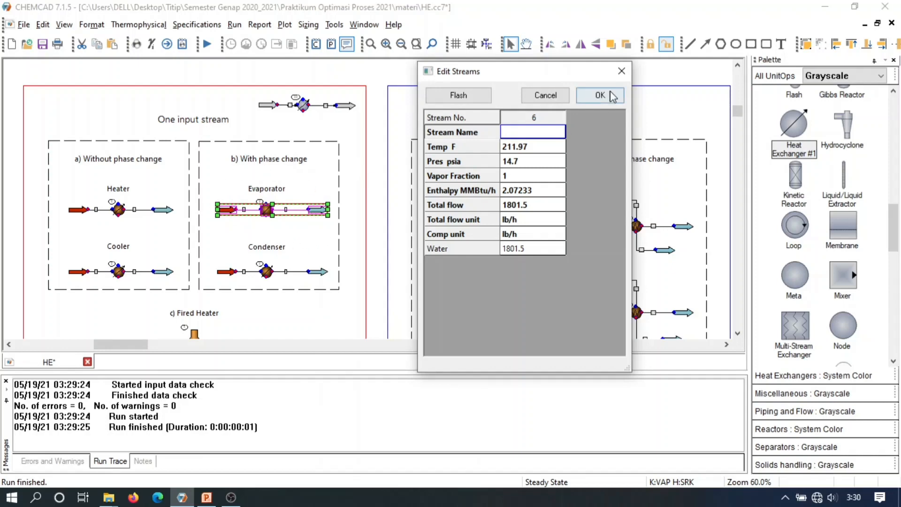
left_click(622, 71)
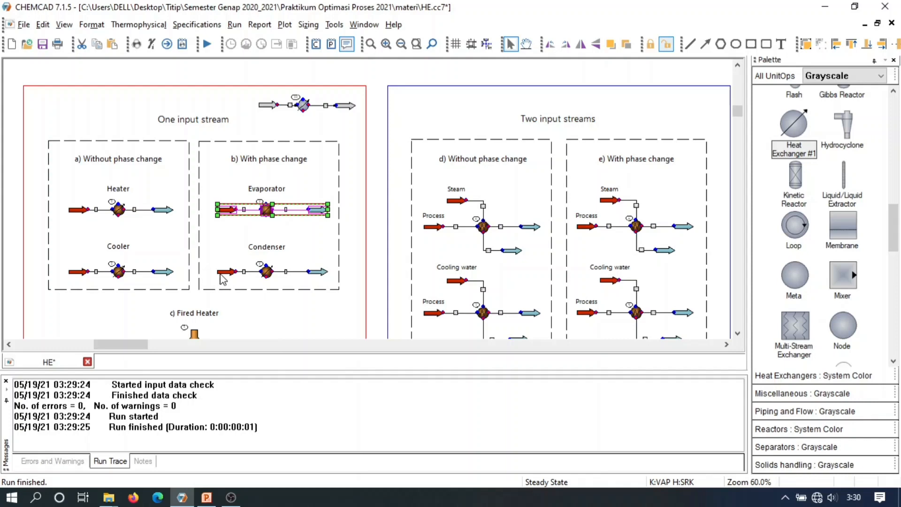
- Clear the Condenser feed stream's temperature, set its vapor fraction to 1, flash the stream and accept the data
left_click(236, 275)
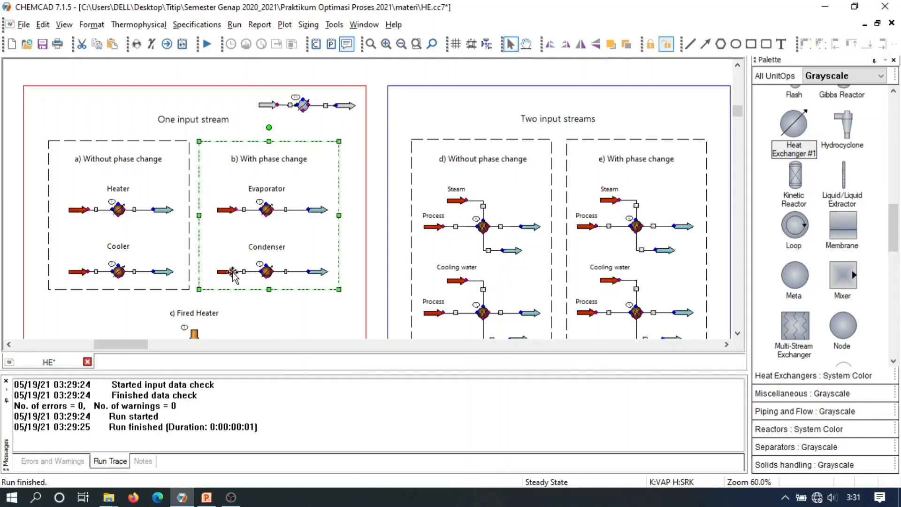
double_click(236, 276)
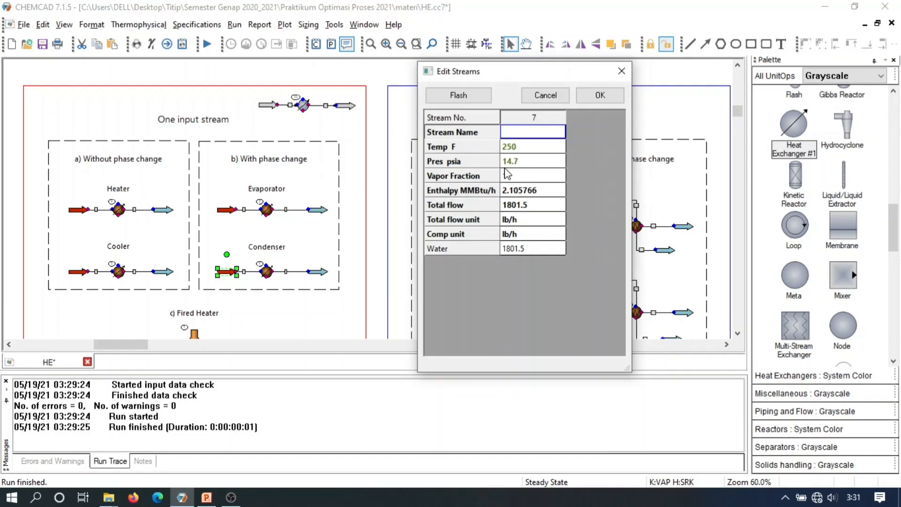
left_click(514, 147)
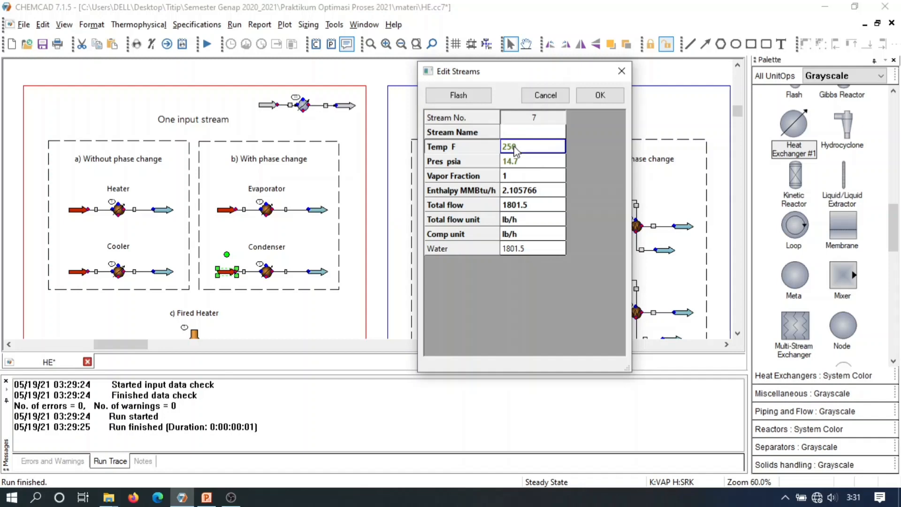
key("BackSpace")
key("BackSpace")
key("BackSpace")
left_click(522, 177)
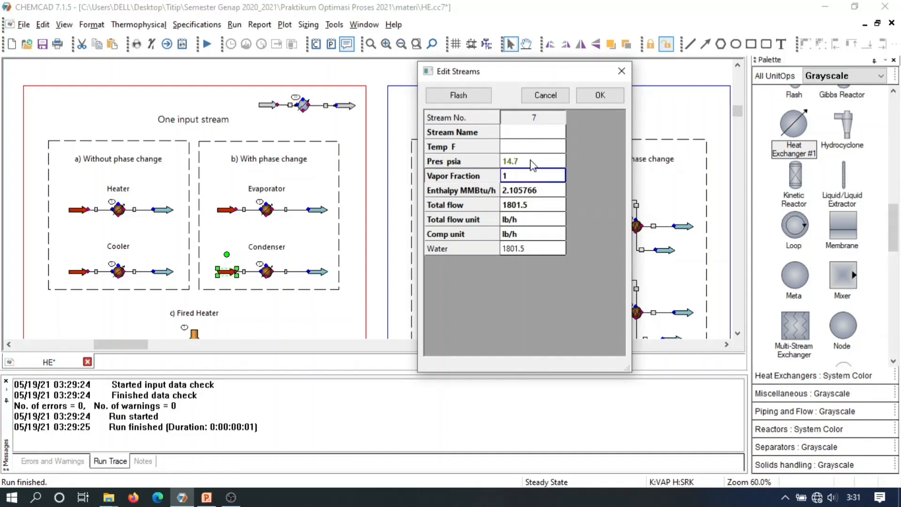
type("1")
left_click(595, 181)
left_click(451, 103)
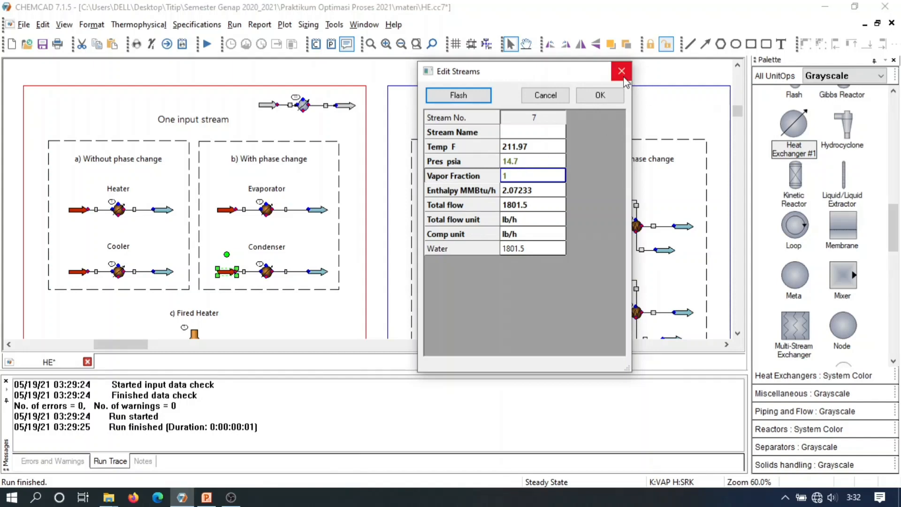
left_click(612, 100)
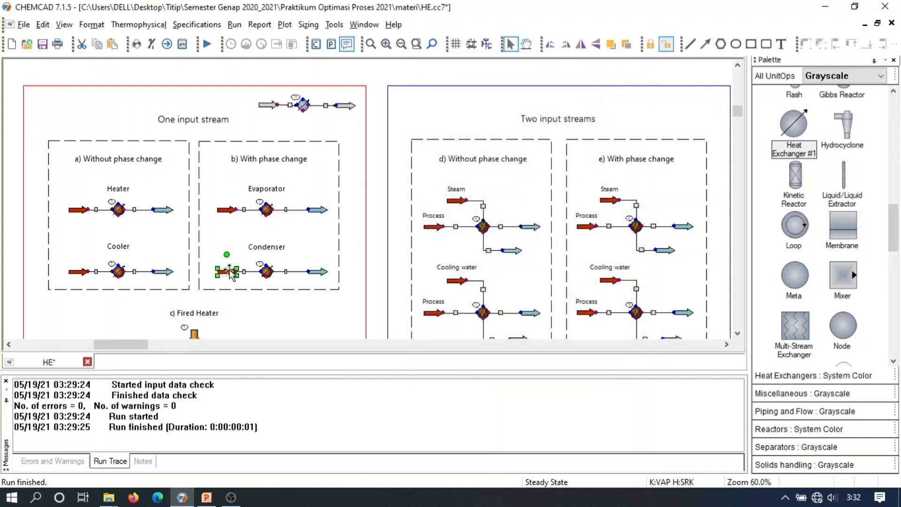
- Review the Condenser's design specifications, including the outlet stream vapor fraction, and accept them
double_click(266, 274)
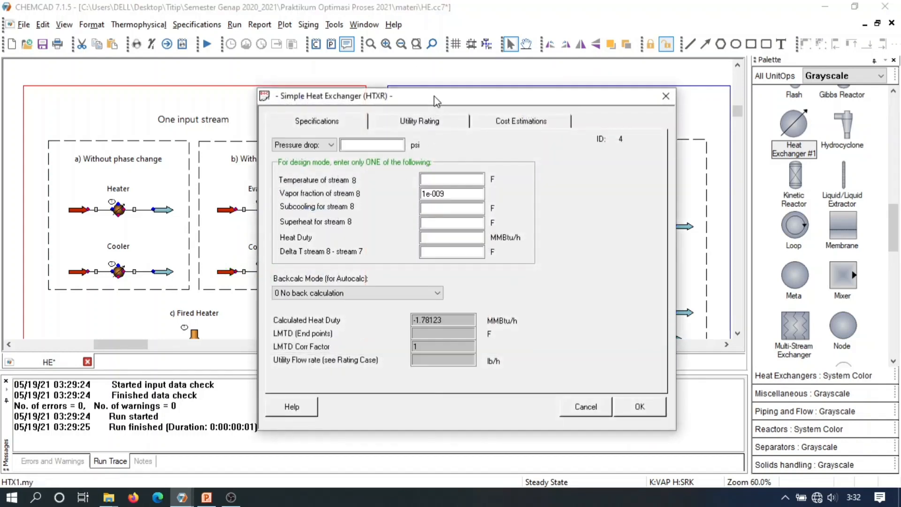
left_click_drag(435, 99, 485, 56)
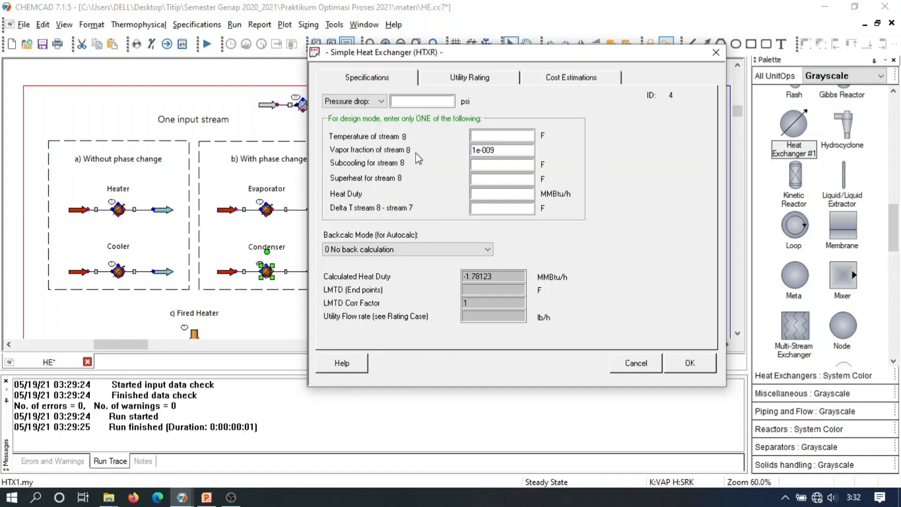
left_click(487, 149)
left_click_drag(505, 149, 454, 150)
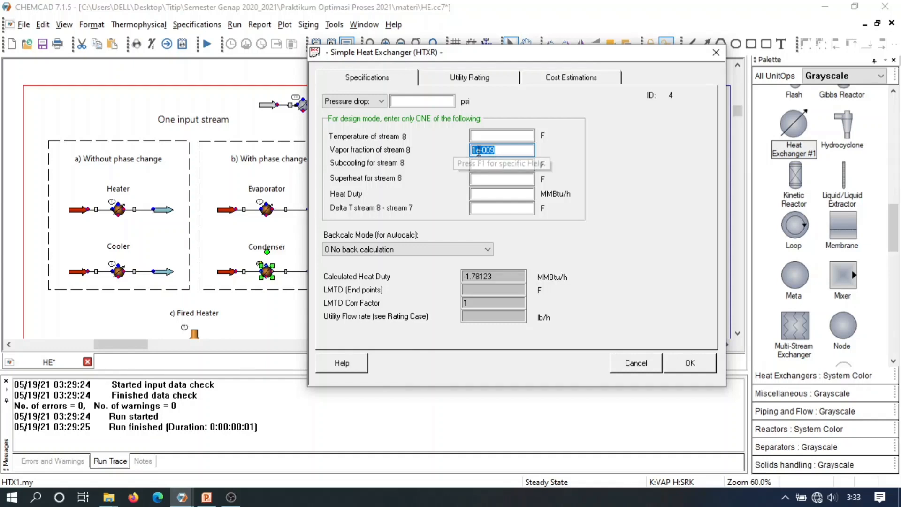
left_click(478, 150)
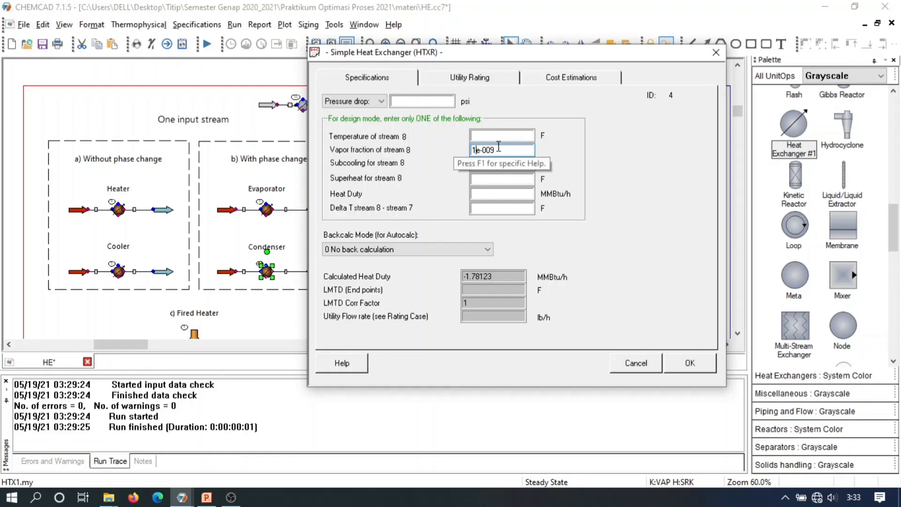
left_click(690, 363)
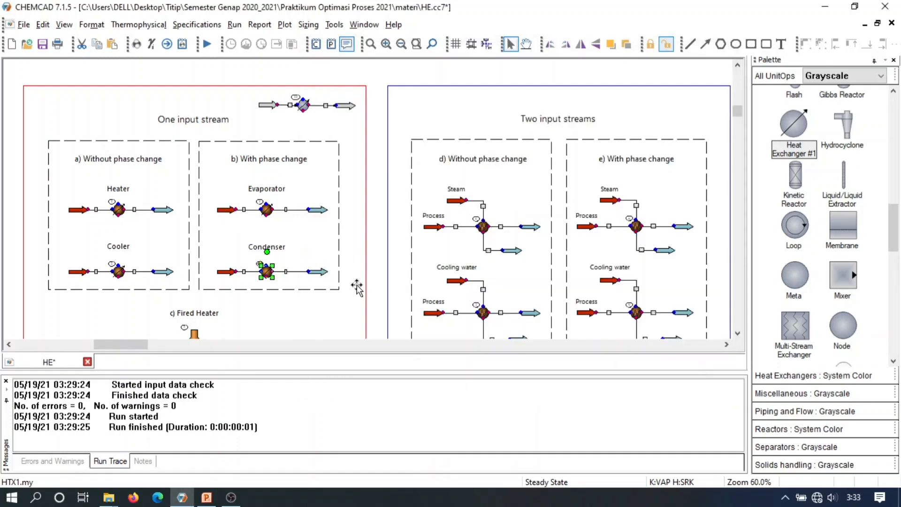
- Select the Condenser with its feed and product and run only the selected unit operations in steady state
left_click(382, 291)
left_click_drag(368, 288, 186, 263)
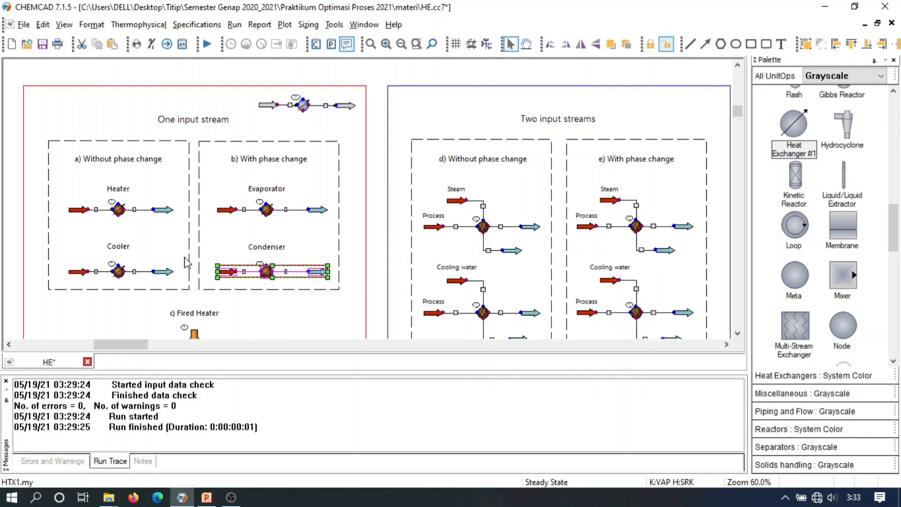
left_click(235, 24)
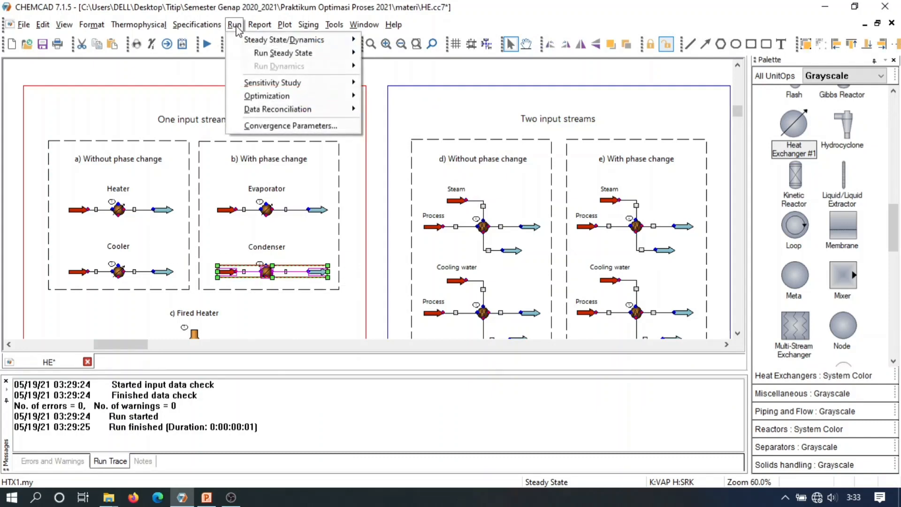
mouse_move(289, 60)
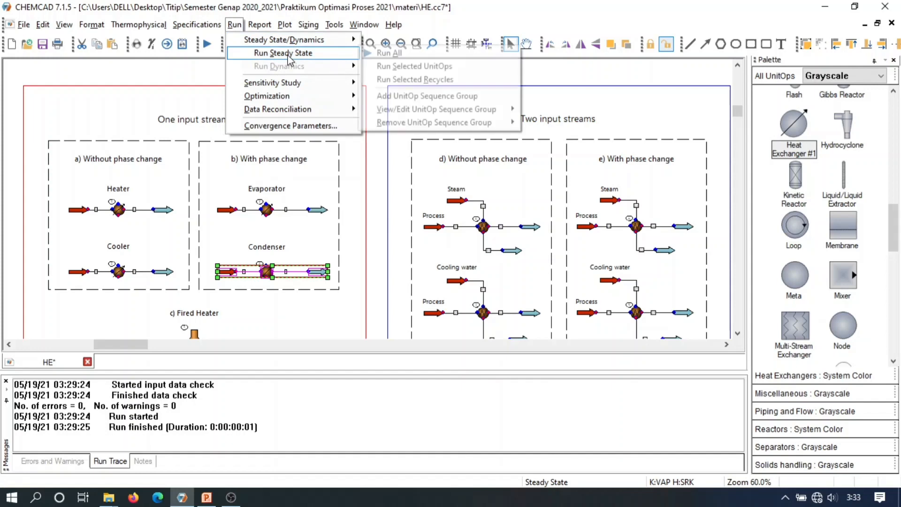
left_click(426, 66)
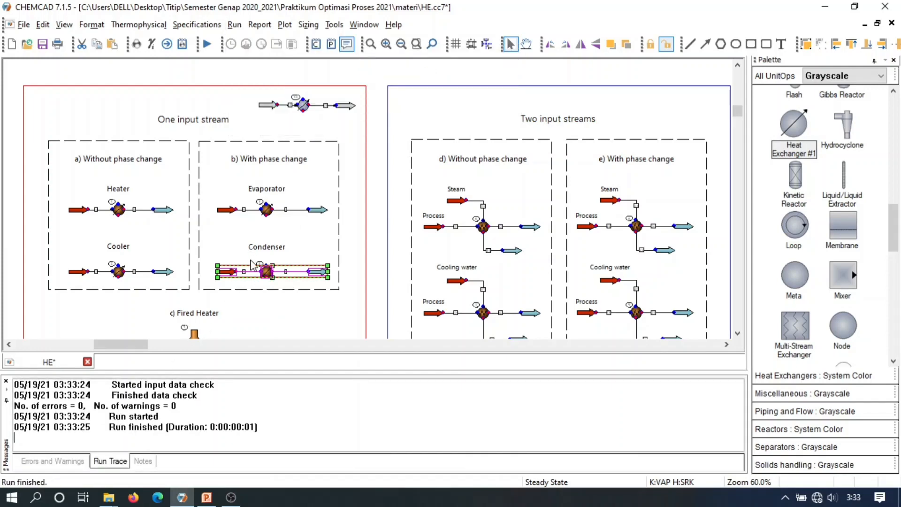
- Inspect the Condenser's inlet and outlet stream data after the run, closing each stream dialog without changes
double_click(229, 273)
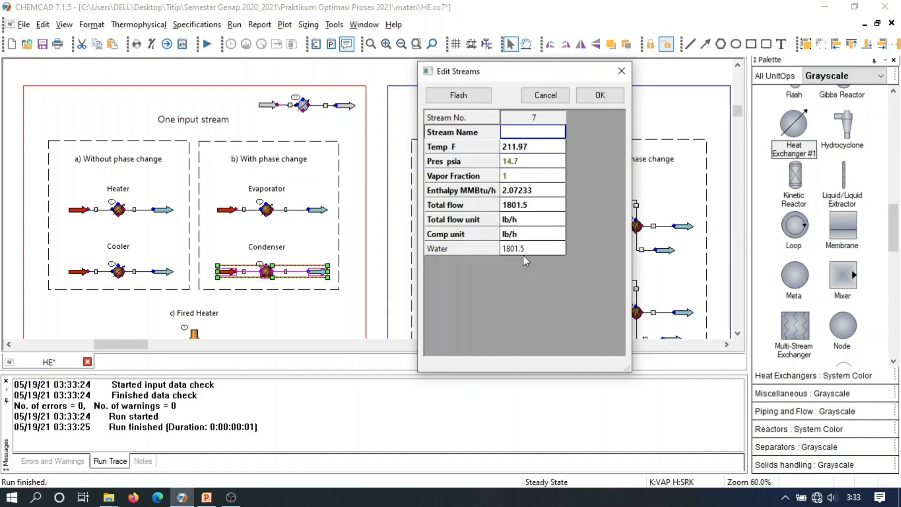
left_click(622, 71)
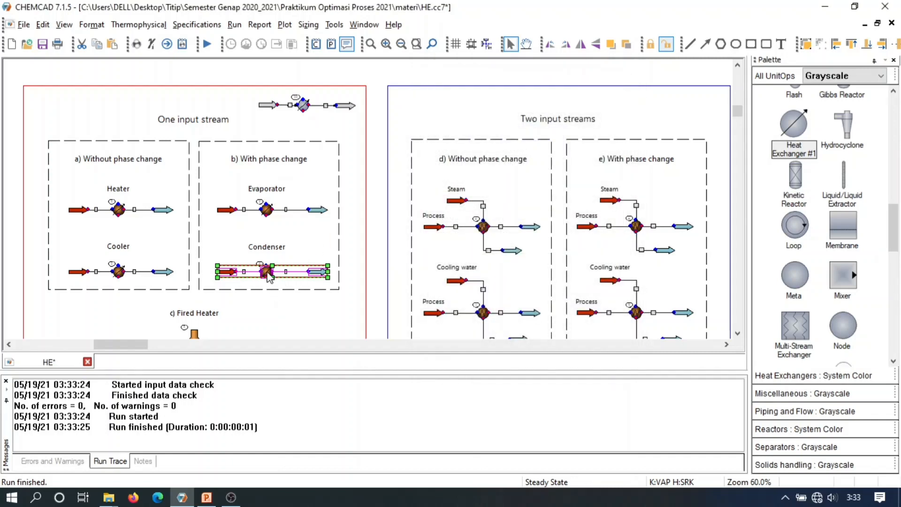
double_click(306, 273)
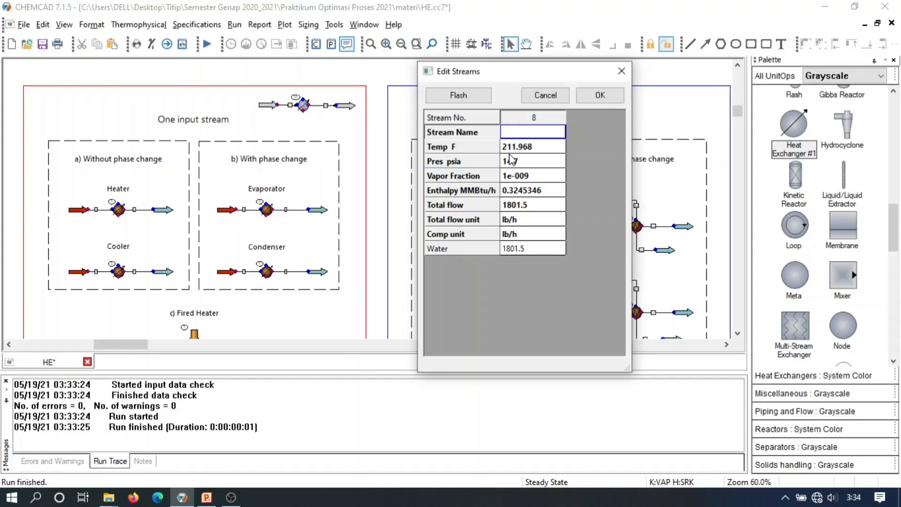
left_click(620, 73)
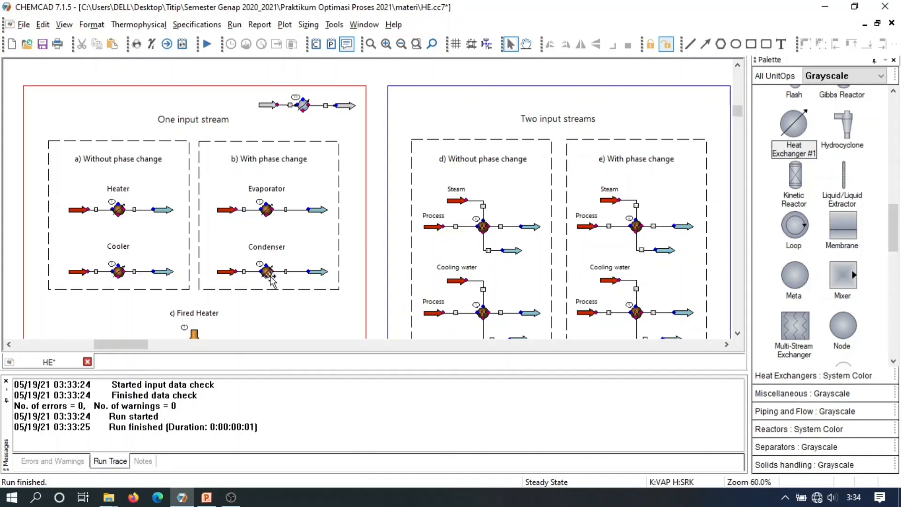
- Find the Fired Heater among the available unit operations and view the result summary of the one on the flowsheet
left_click(738, 334)
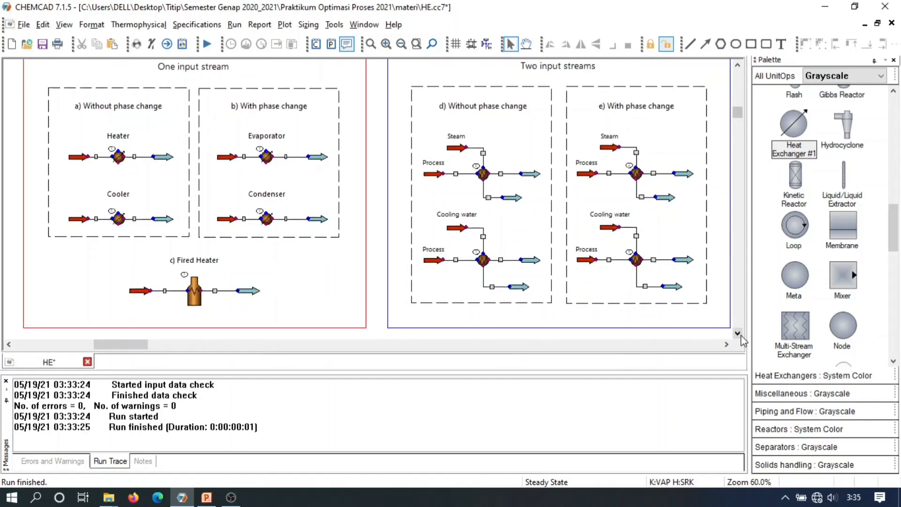
left_click(742, 336)
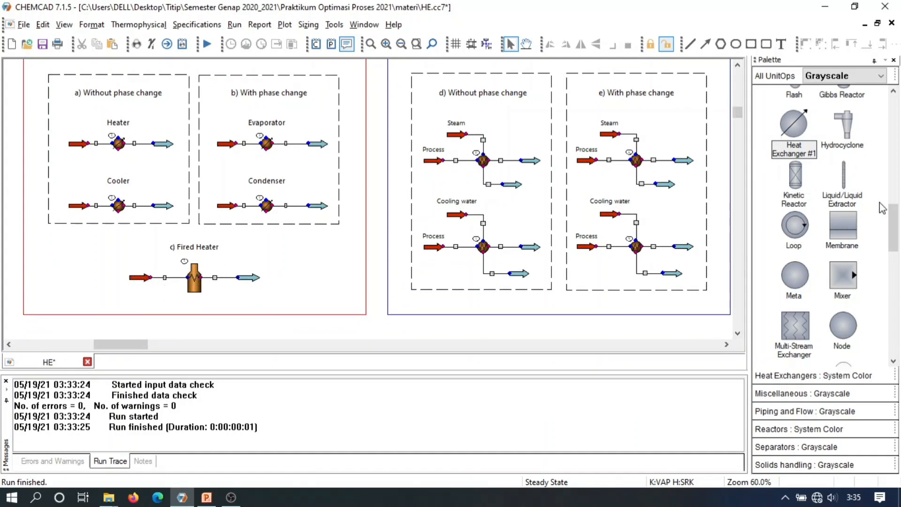
left_click_drag(891, 215, 895, 116)
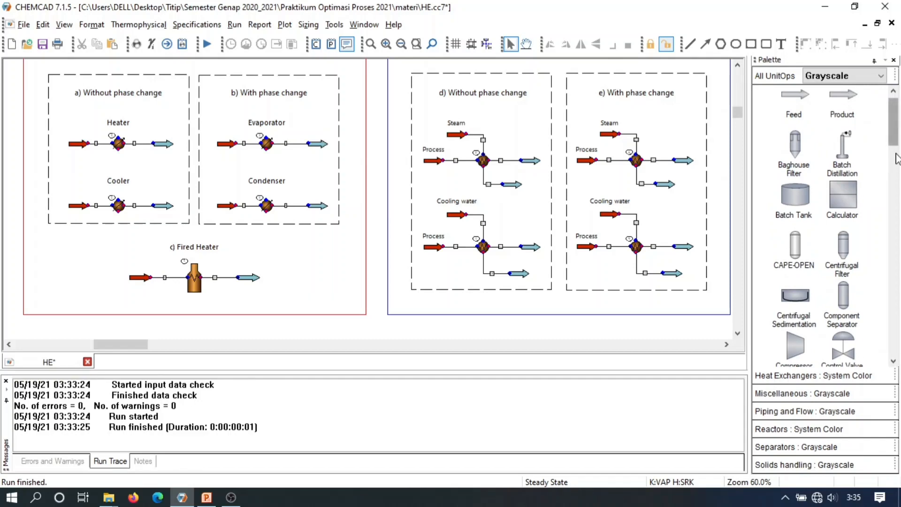
left_click_drag(897, 132, 897, 210)
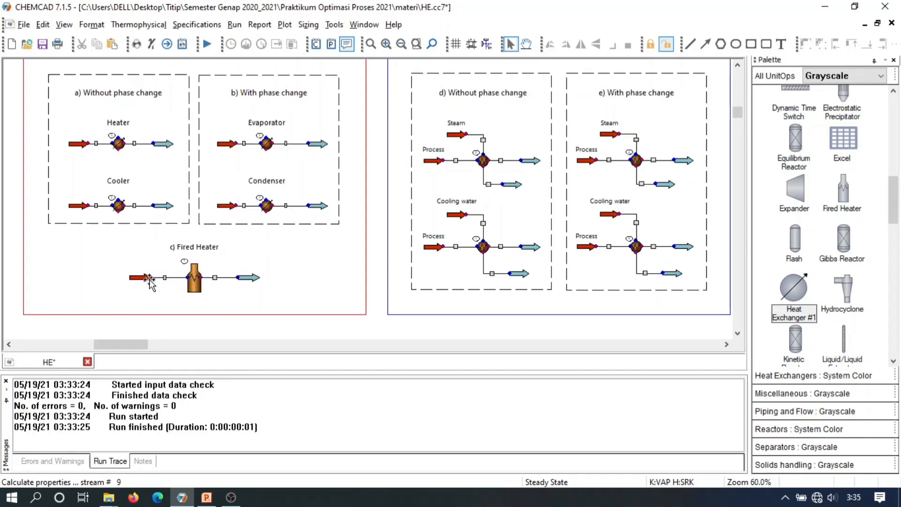
mouse_move(197, 282)
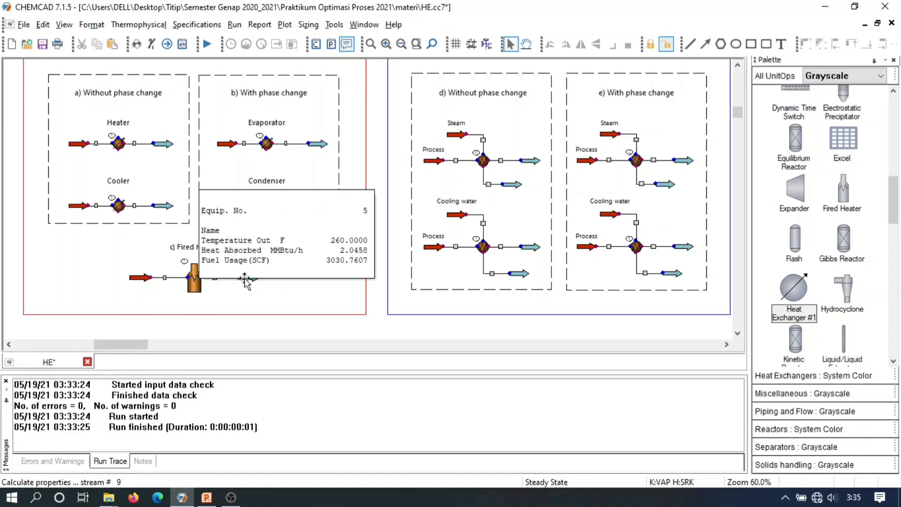
- Inspect the Fired Heater's feed stream data and accept it without changes
left_click(143, 284)
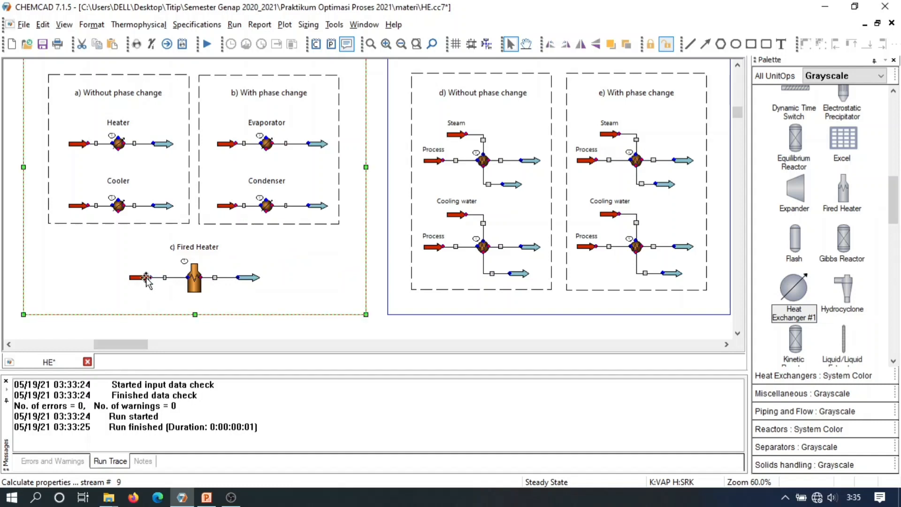
double_click(145, 277)
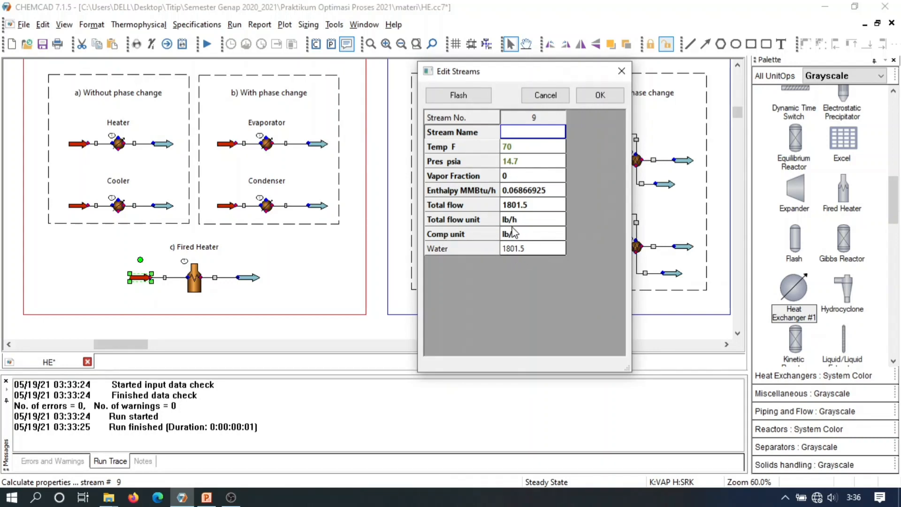
left_click(599, 95)
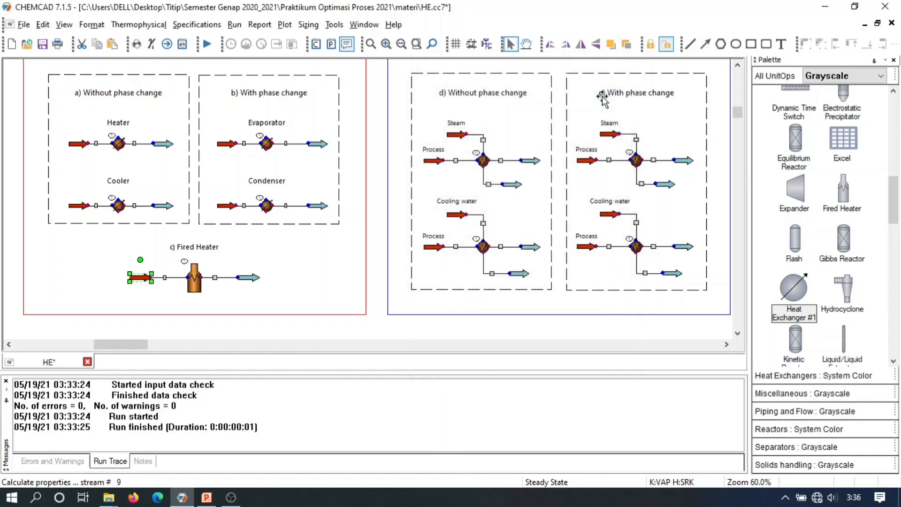
- Review the Fired Heater's outlet temperature specification and accept its settings without changes
double_click(196, 288)
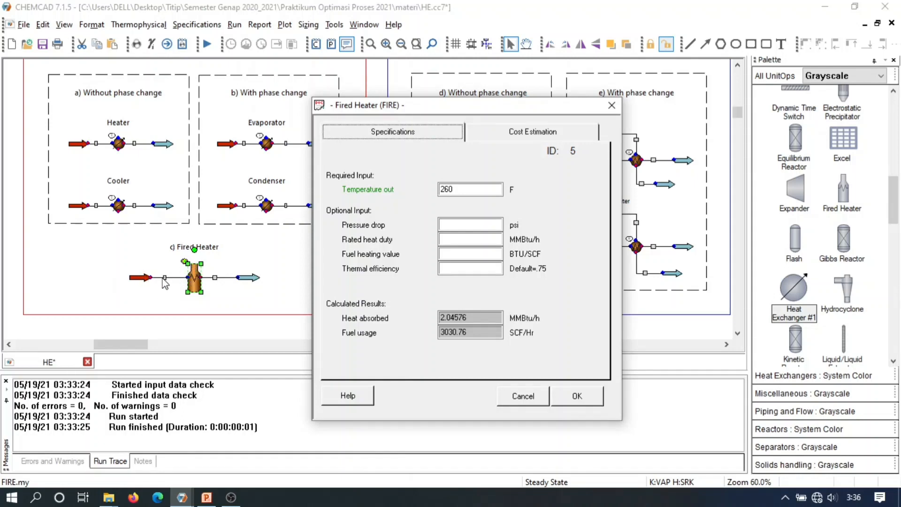
double_click(455, 188)
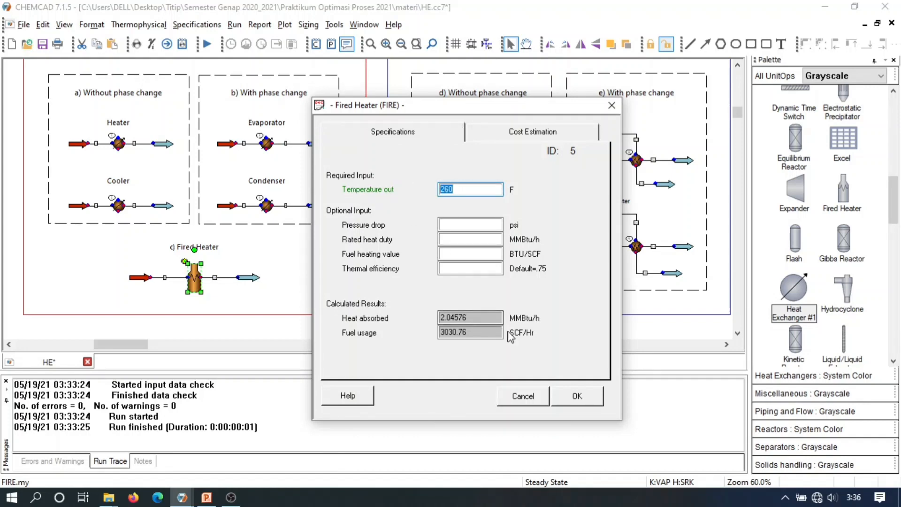
left_click(581, 397)
left_click(382, 315)
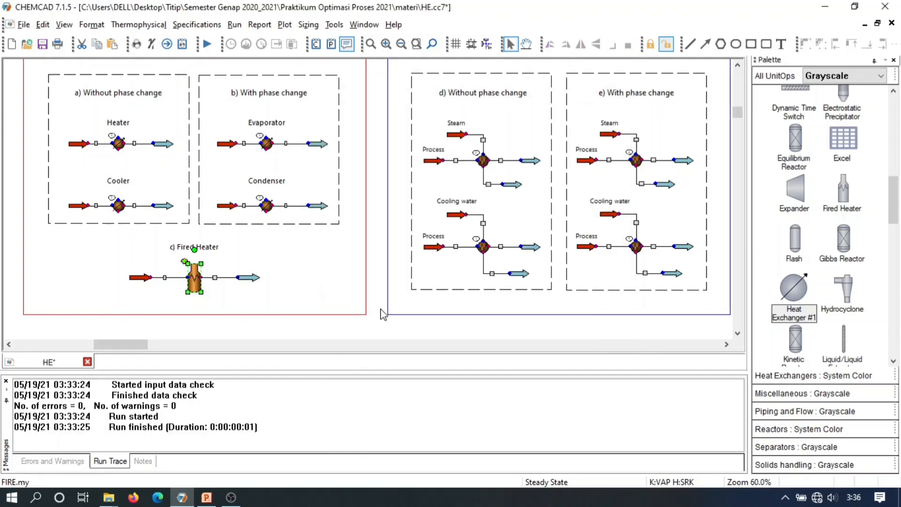
- Select the Fired Heater with its feed and product and run only the selected unit operations in steady state
left_click_drag(281, 320, 120, 249)
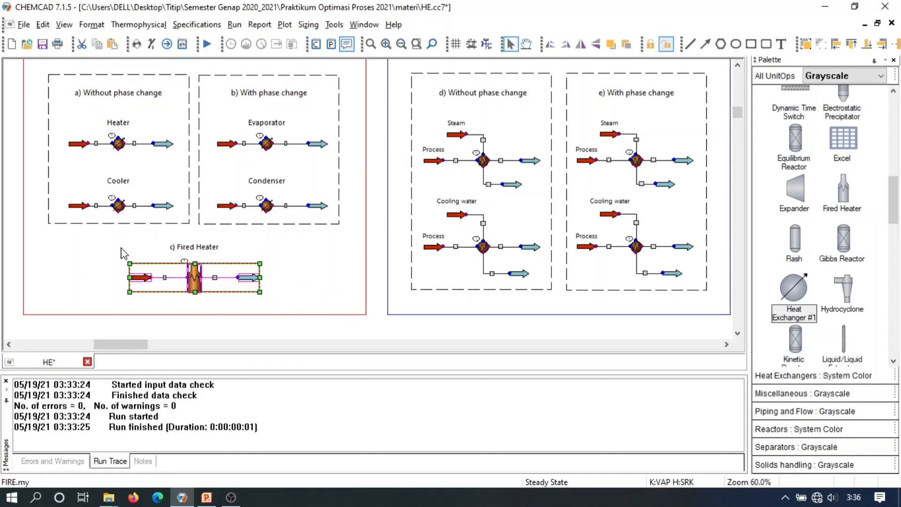
left_click(234, 26)
left_click(235, 26)
left_click(235, 25)
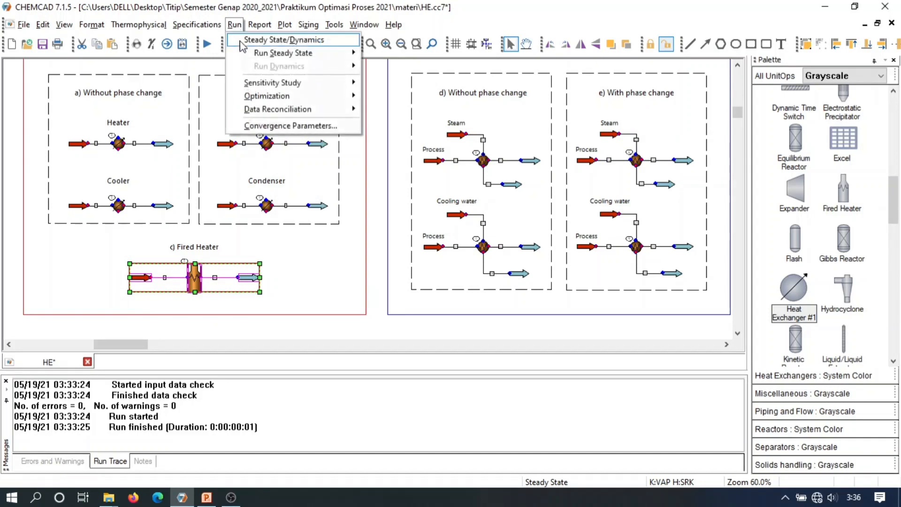
mouse_move(355, 61)
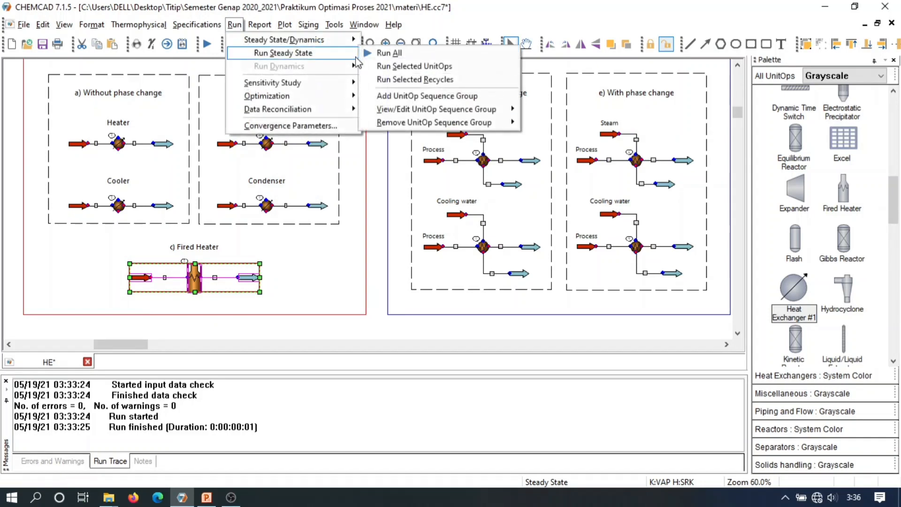
left_click(413, 68)
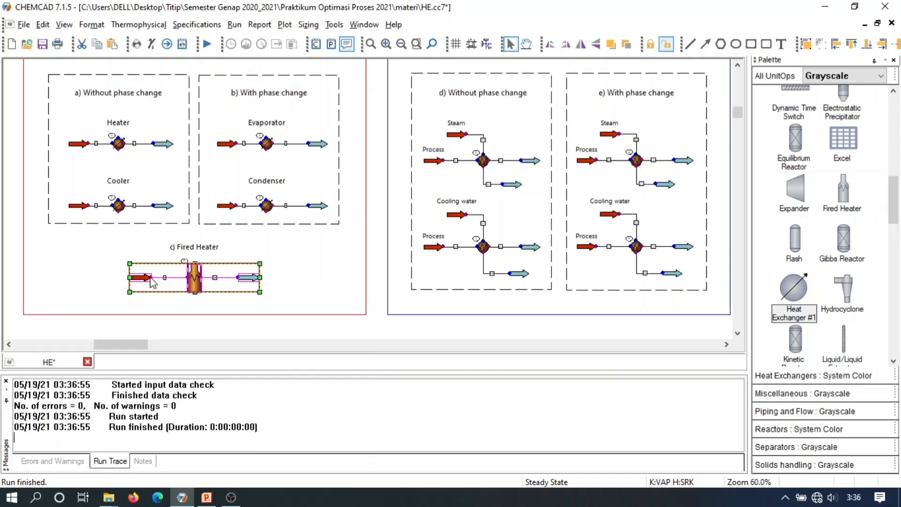
- Inspect the Fired Heater's product stream data, close it without changes, and view the heater's result summary
double_click(244, 281)
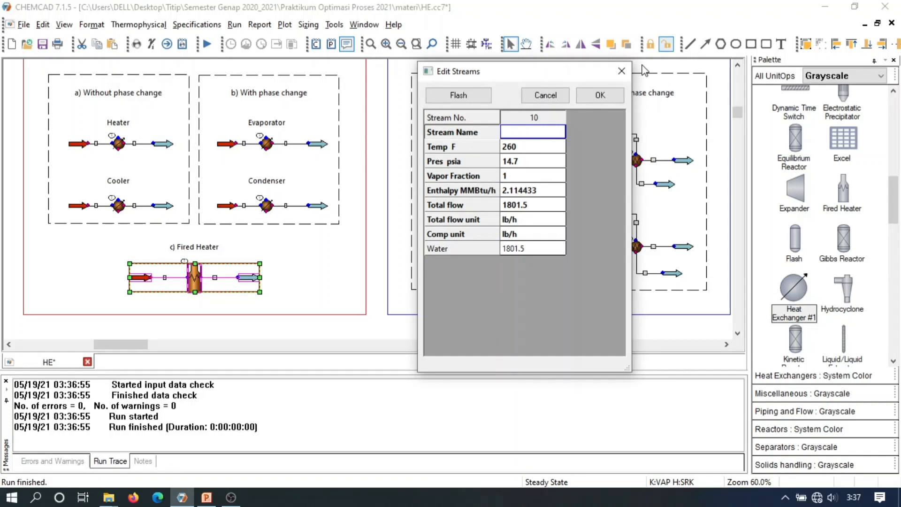
left_click(622, 71)
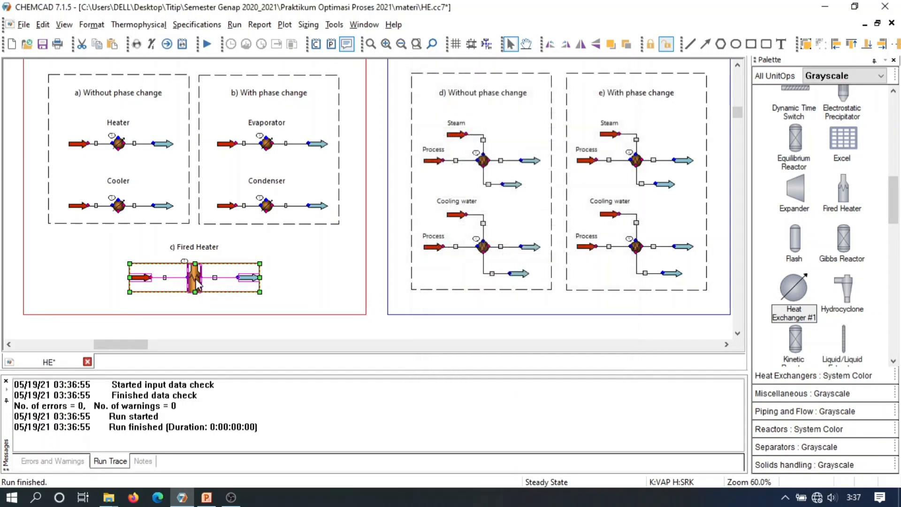
mouse_move(196, 281)
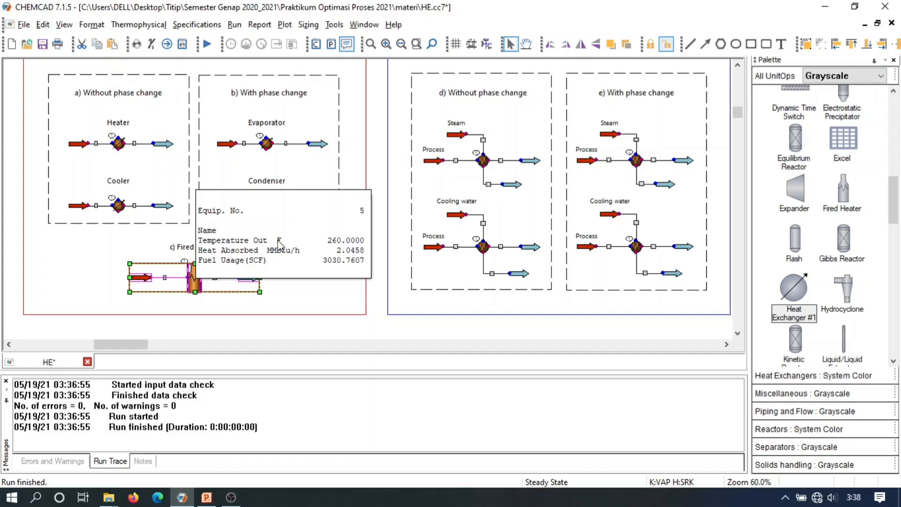
mouse_move(189, 280)
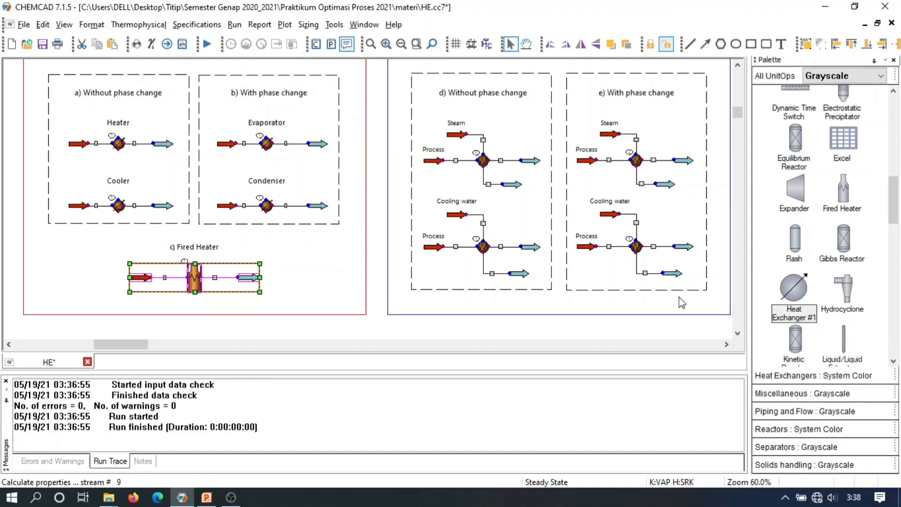
left_click(726, 344)
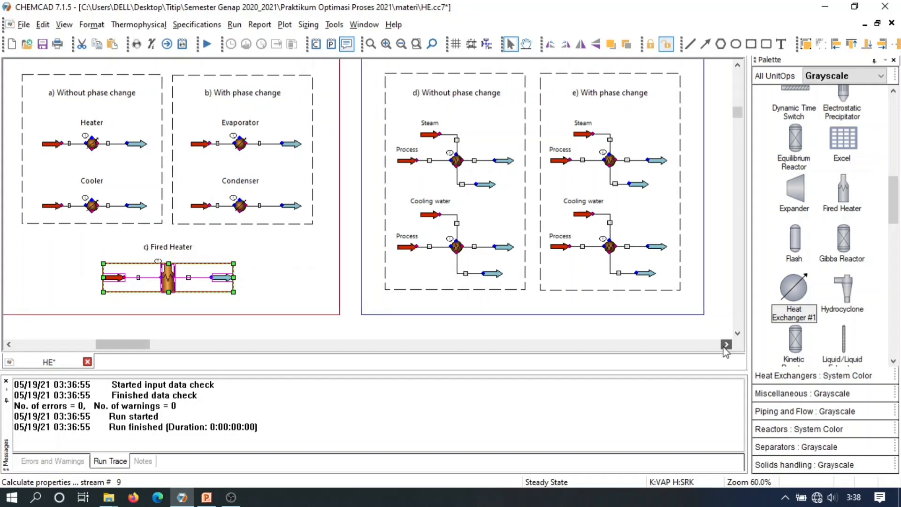
left_click_drag(726, 345, 726, 345)
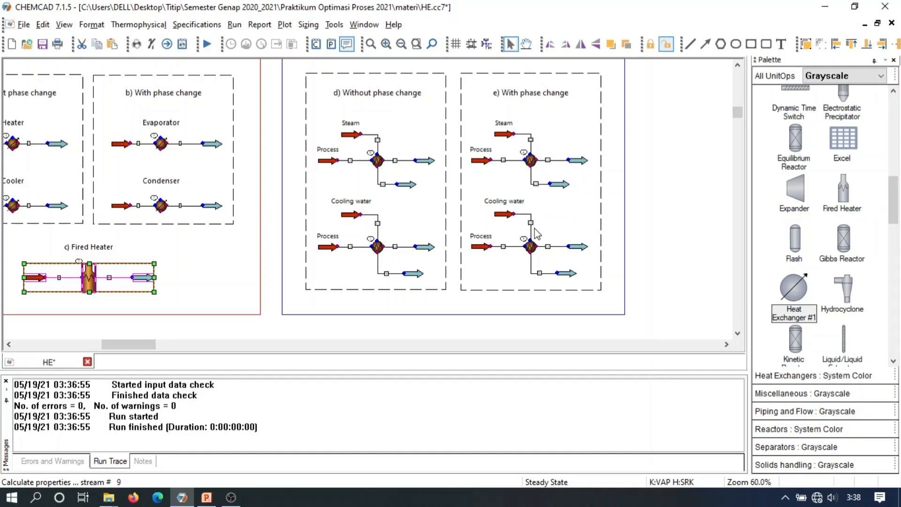
mouse_move(538, 232)
left_click_drag(272, 162, 85, 137)
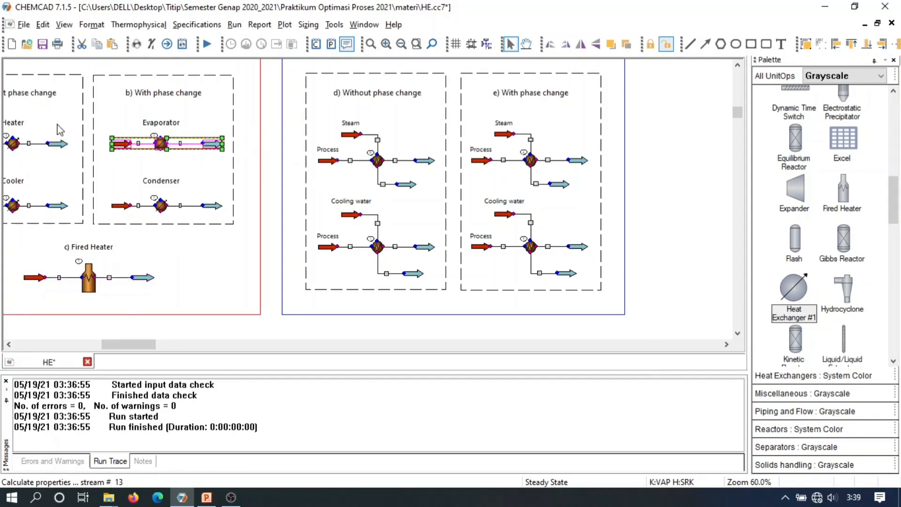
left_click(9, 345)
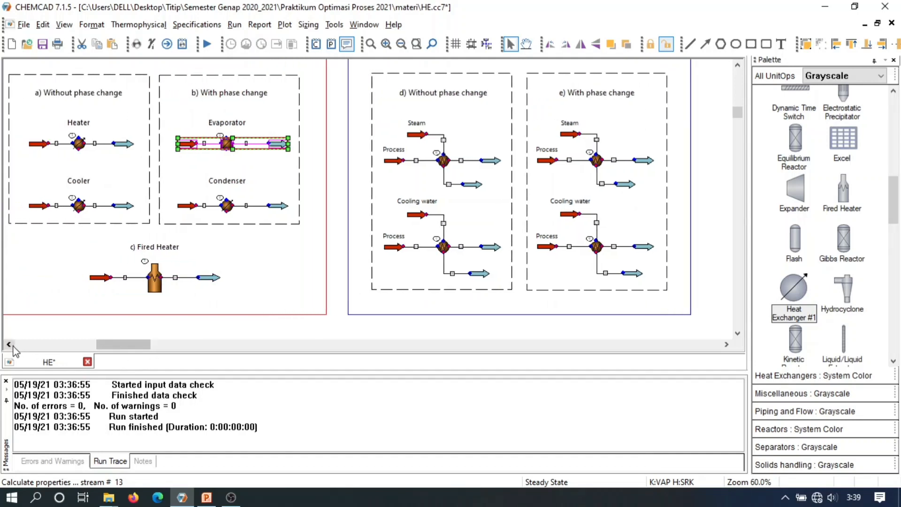
left_click(10, 346)
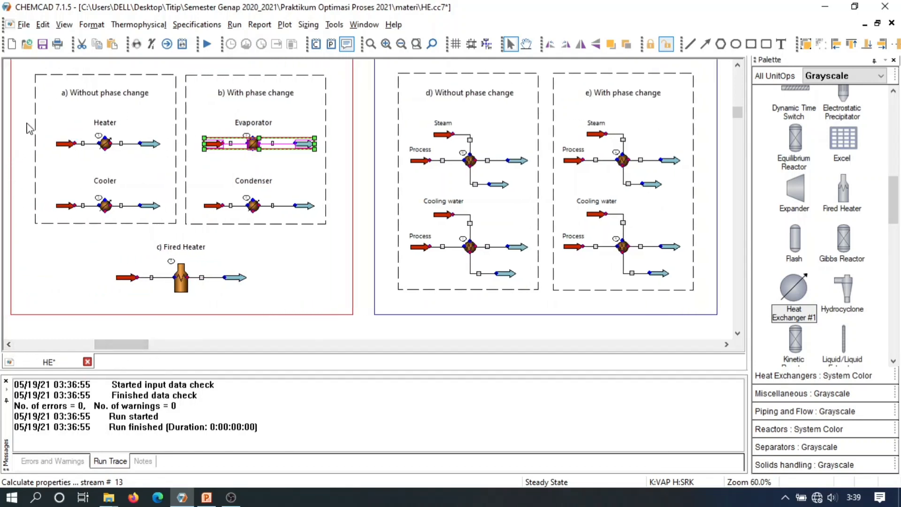
left_click_drag(27, 128, 175, 176)
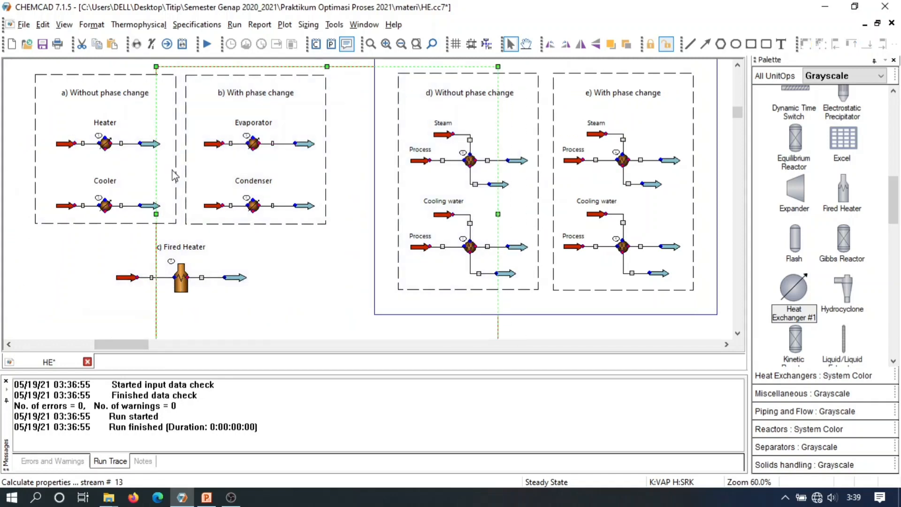
key("ctrl+z")
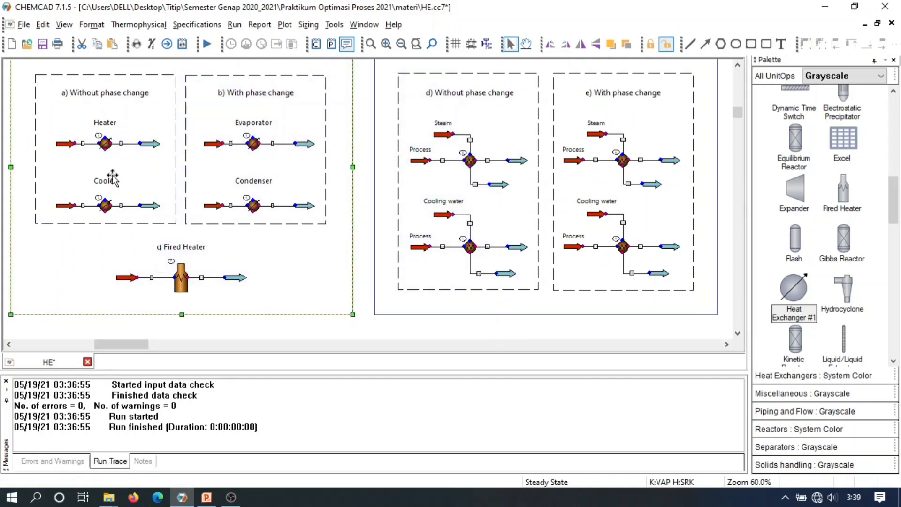
left_click(9, 141)
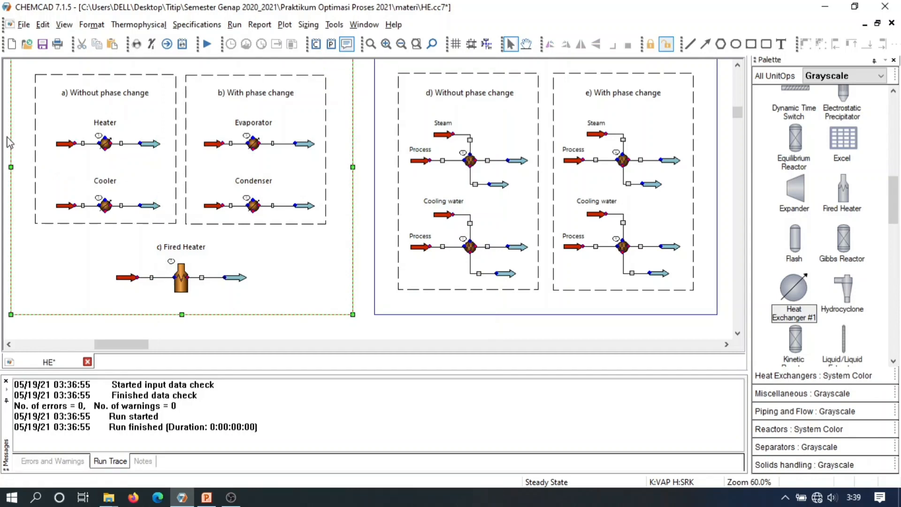
- Copy the Heater with its feed and product and paste the copy into the empty area beyond the blue frame
left_click_drag(16, 126, 204, 169)
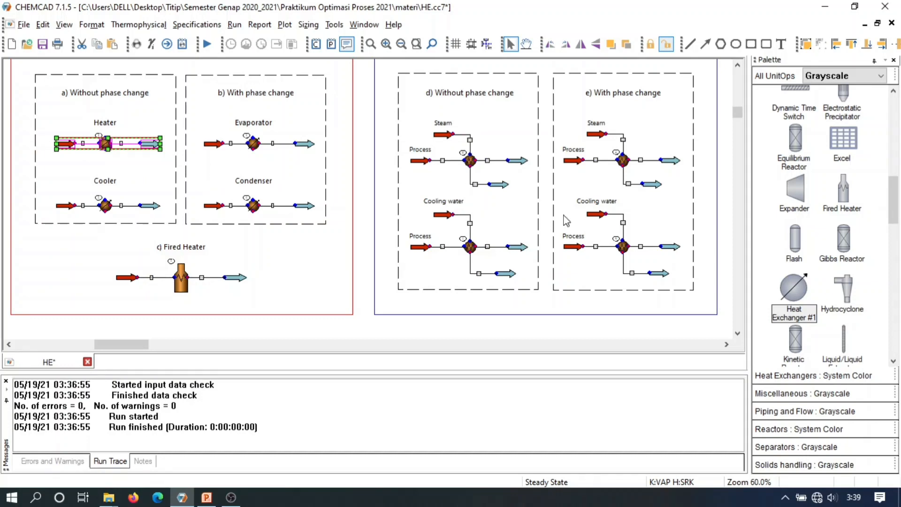
left_click(726, 345)
left_click_drag(727, 345, 726, 345)
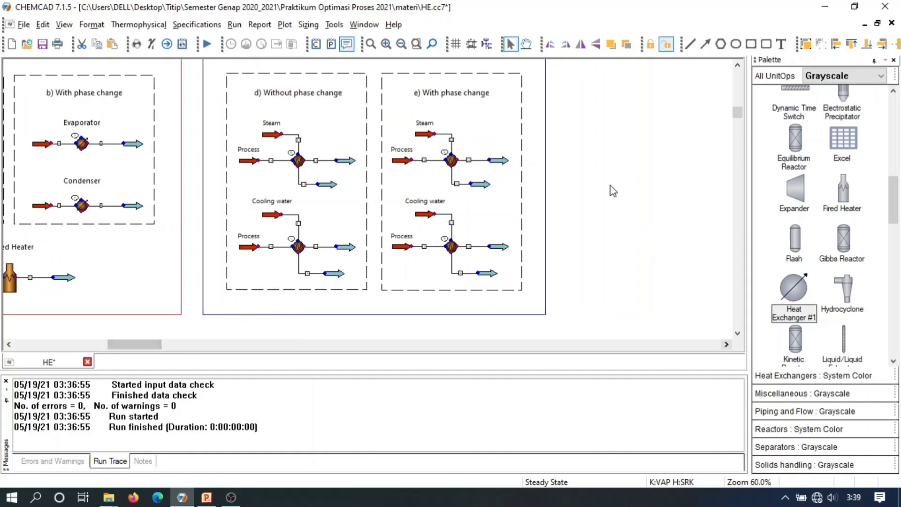
left_click(596, 165)
key("ctrl+v")
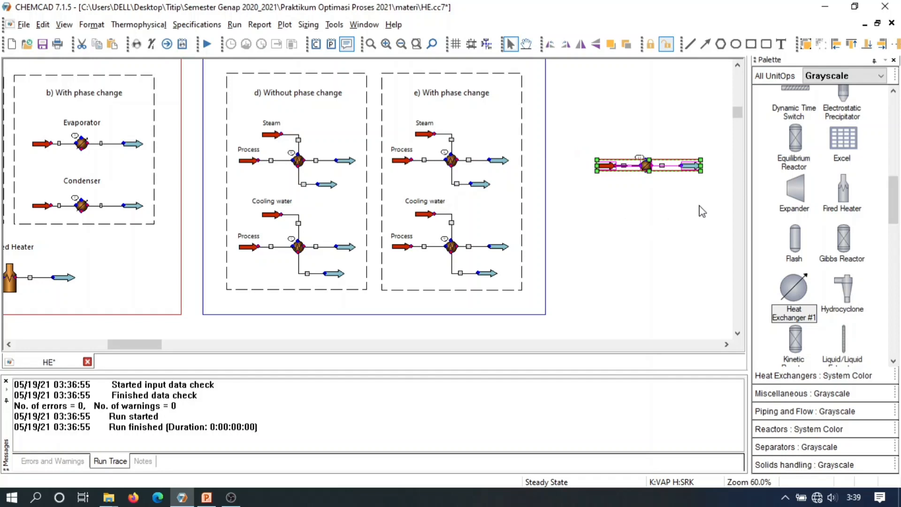
left_click(648, 183)
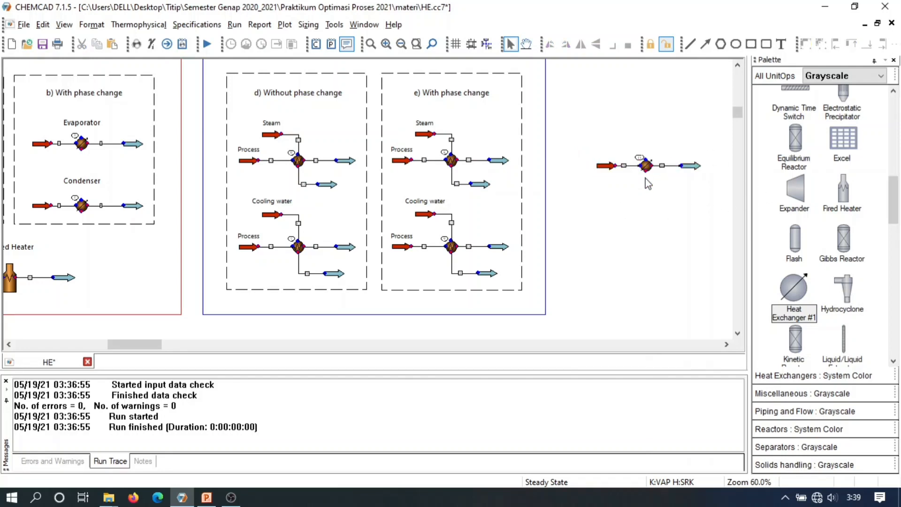
- Add a second Feed above and a second Product below the pasted heat exchanger
left_click_drag(898, 196, 898, 120)
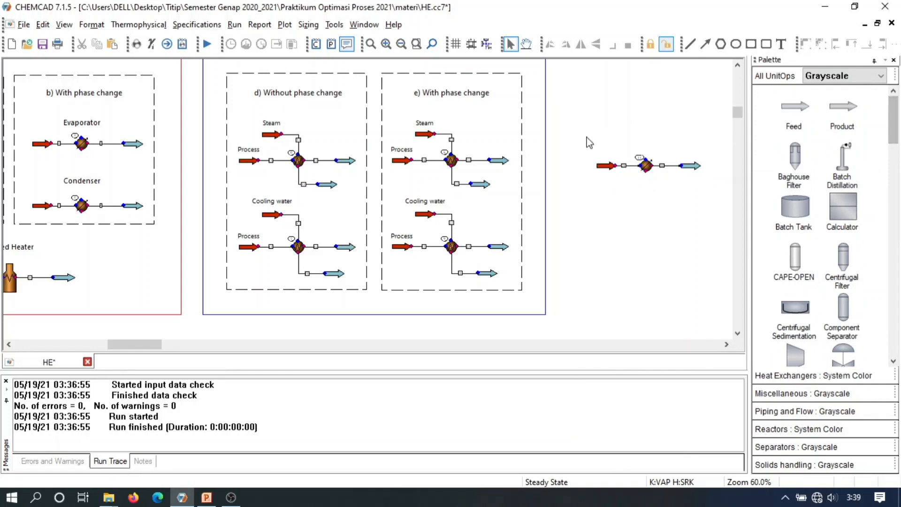
left_click(798, 107)
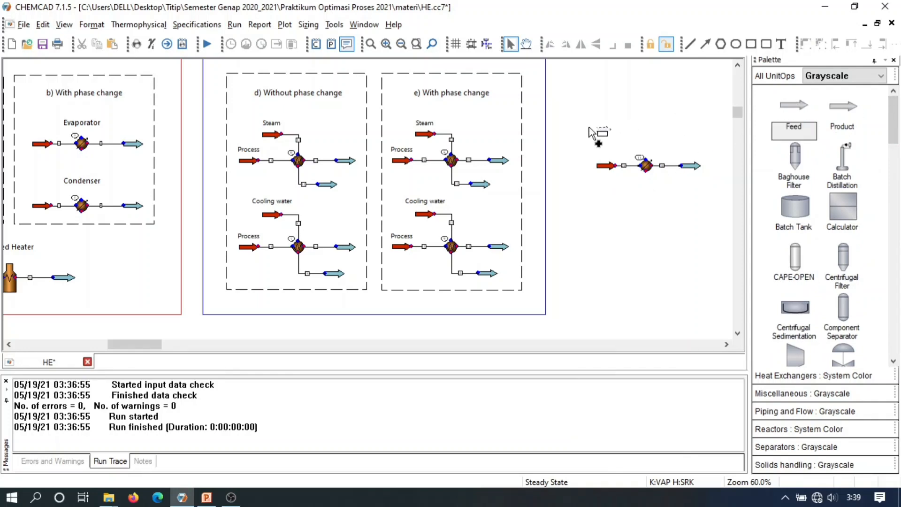
left_click(600, 129)
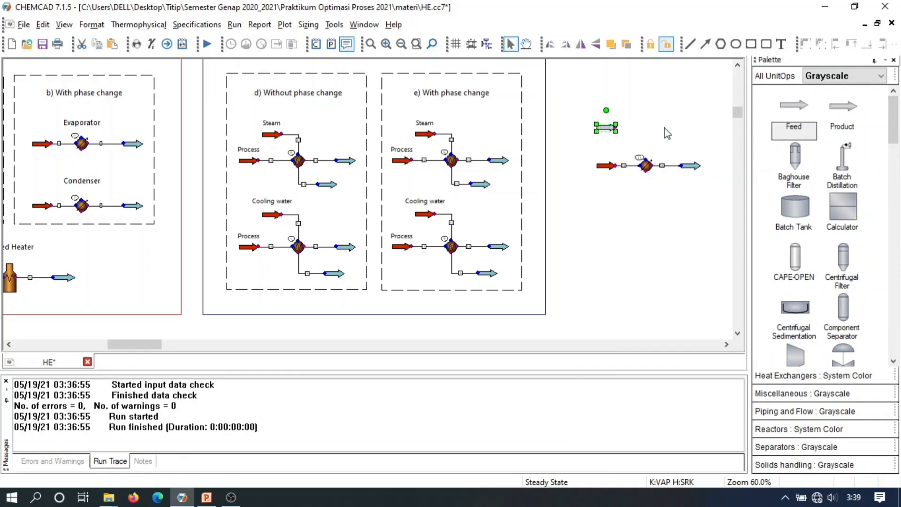
left_click(841, 118)
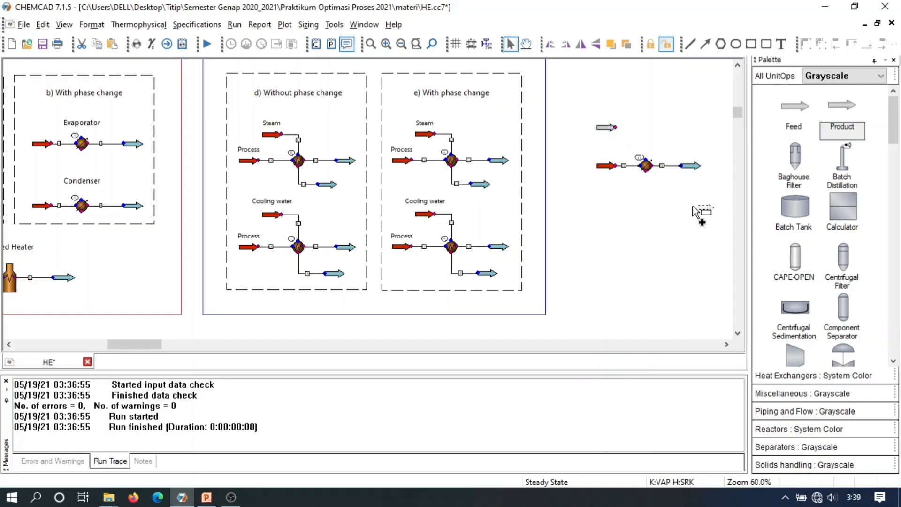
left_click(685, 216)
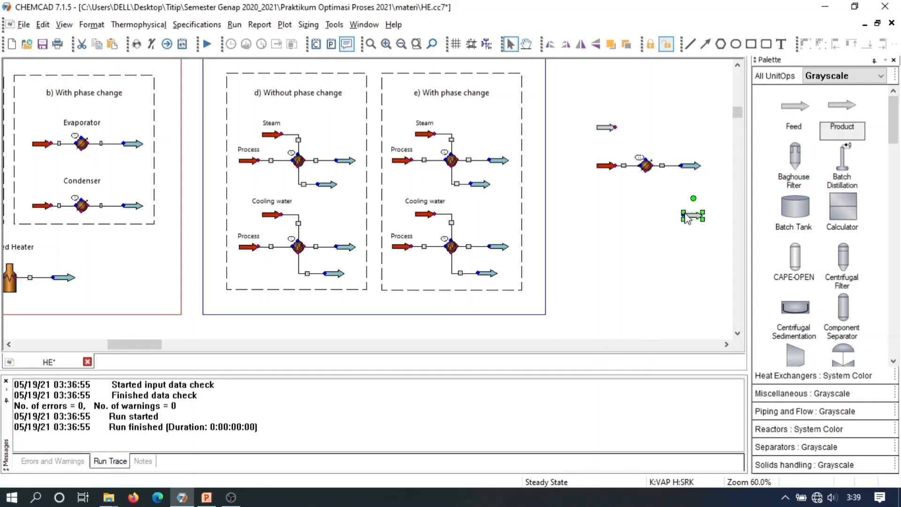
- Connect the new feed to the pasted exchanger's upper inlet and its lower outlet to the new product
left_click(615, 127)
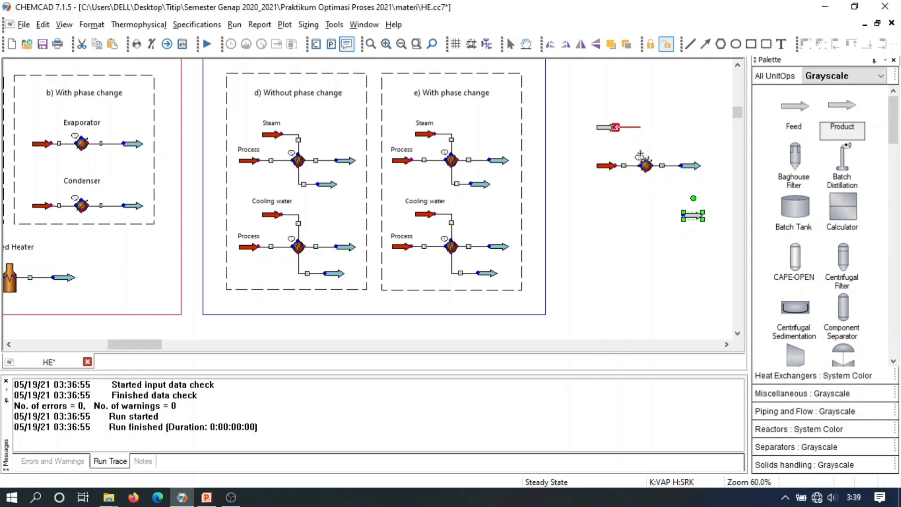
left_click(647, 165)
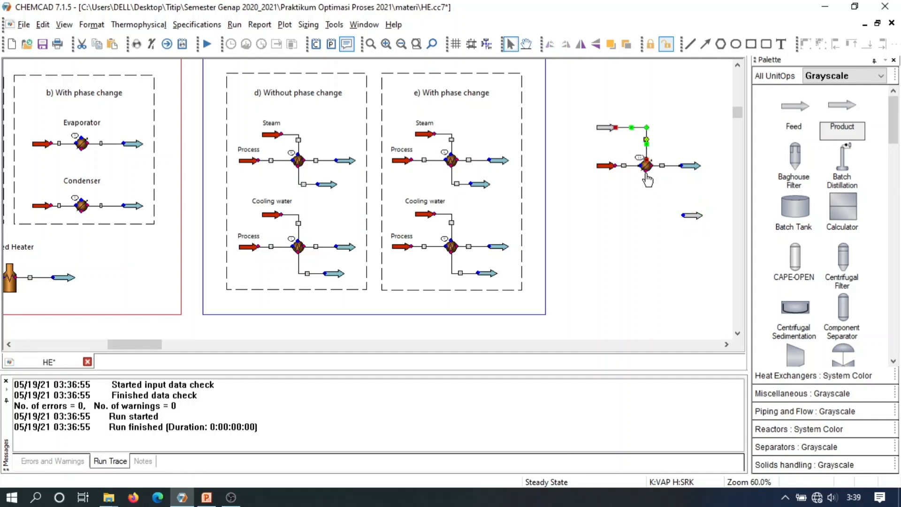
left_click(648, 174)
left_click(684, 216)
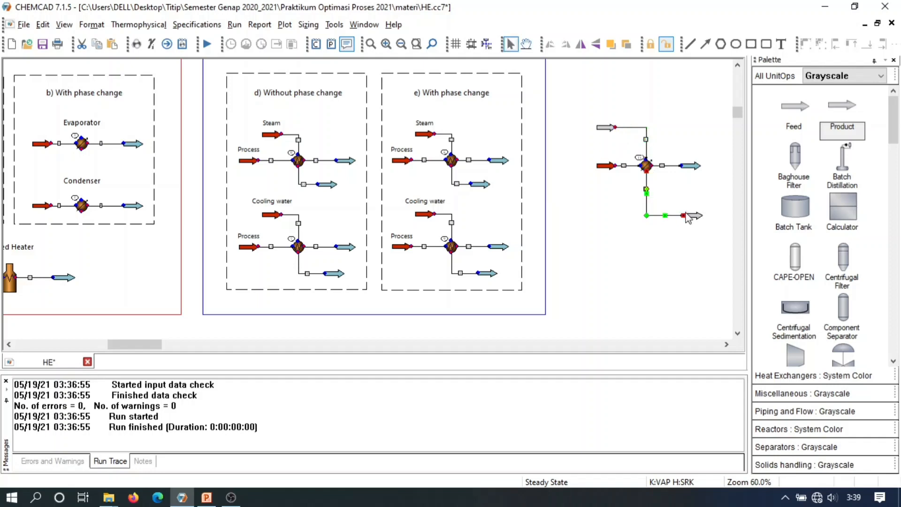
left_click(641, 247)
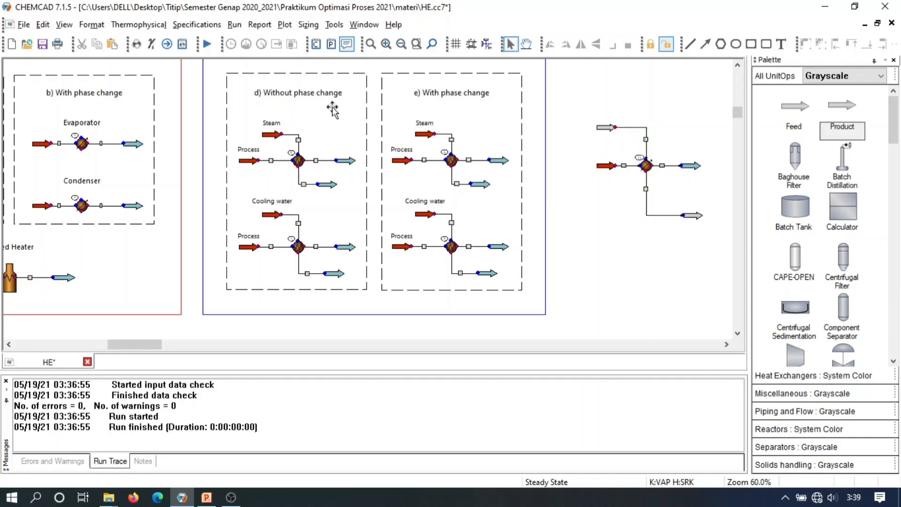
- Inspect the Process and Steam feed data of the upper exchanger in group d) Without phase change, flashing the Steam stream
double_click(253, 165)
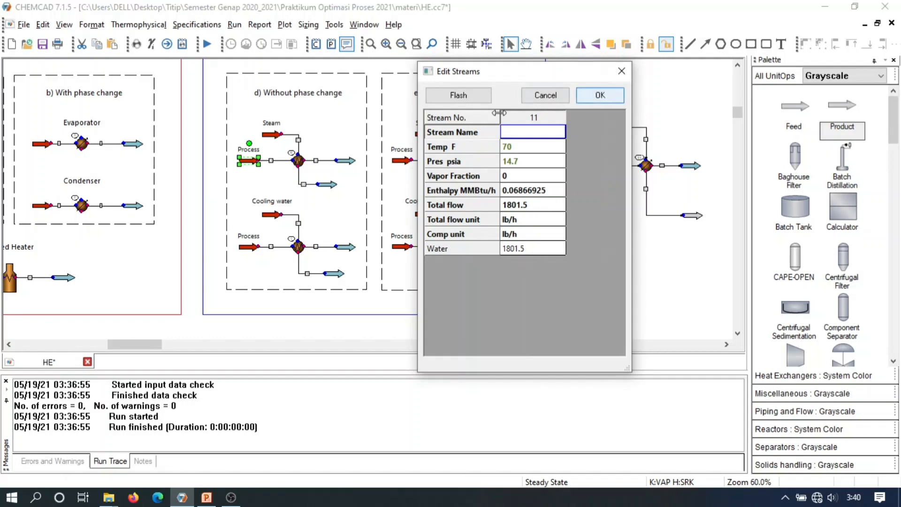
left_click(621, 73)
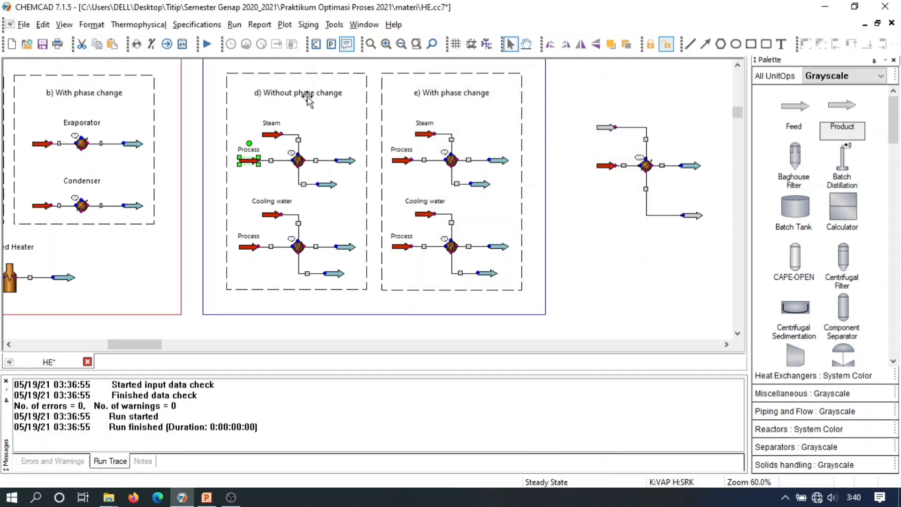
double_click(273, 136)
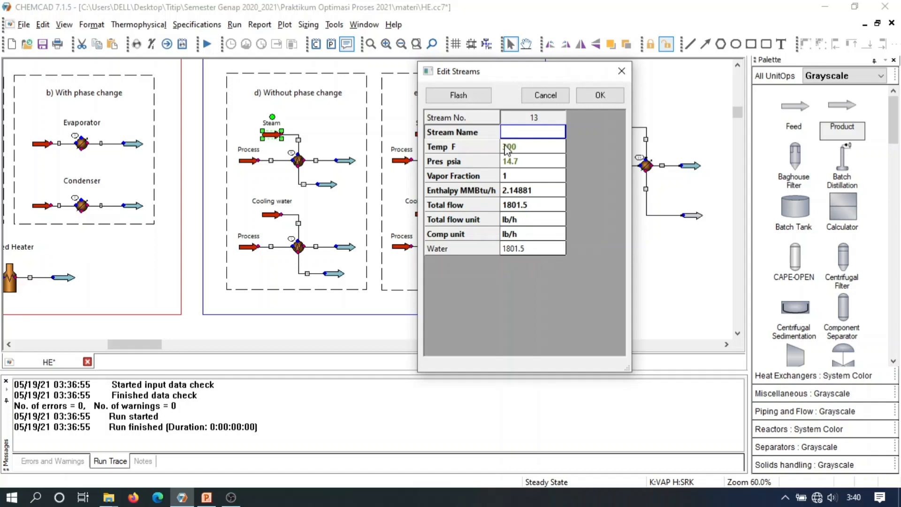
left_click(470, 96)
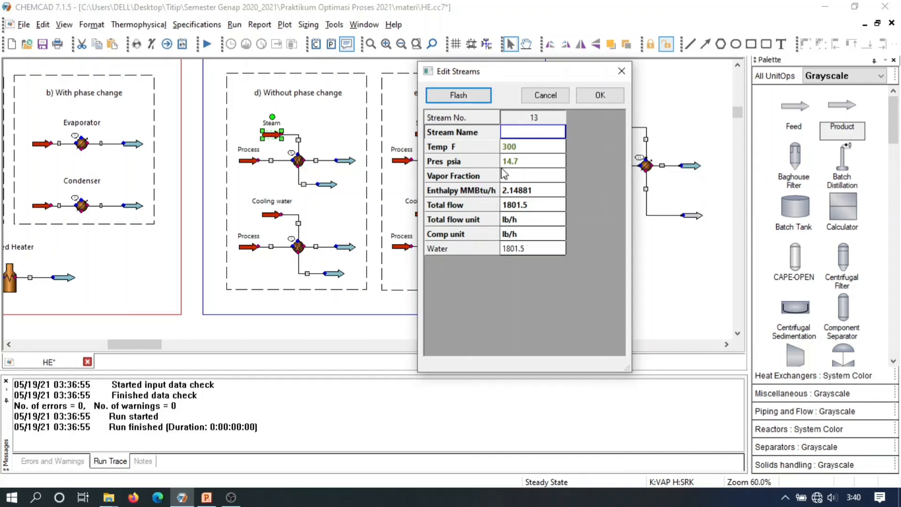
left_click_drag(510, 78, 371, 72)
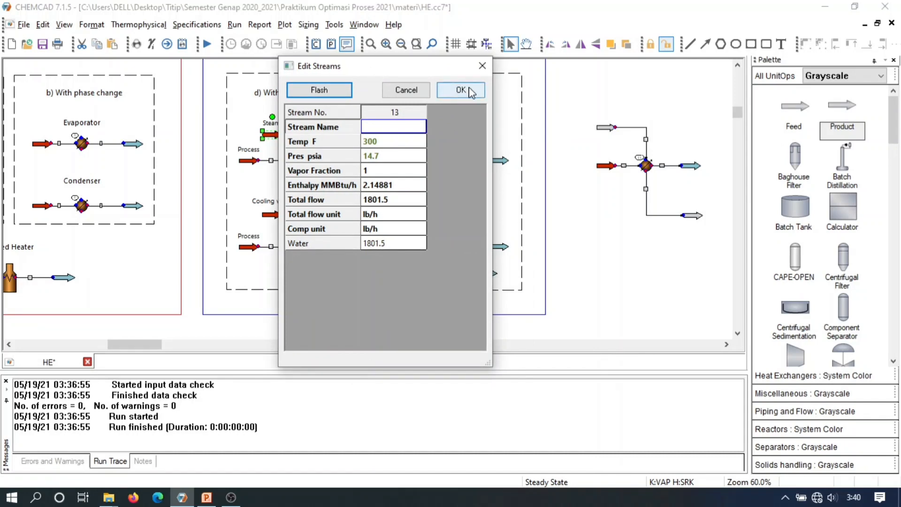
left_click(481, 65)
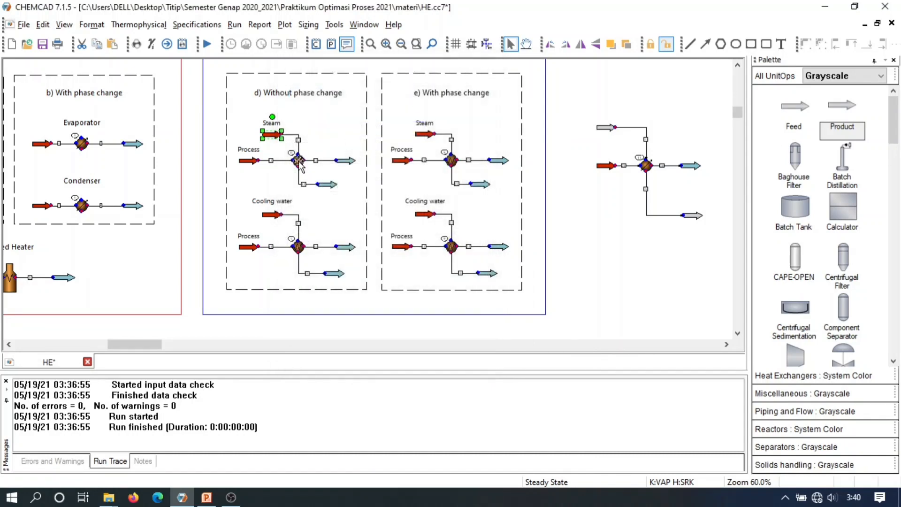
- Try the Shell & tube simulation mode on group d's steam exchanger, return it to Enter specifications, and close its settings
mouse_move(299, 161)
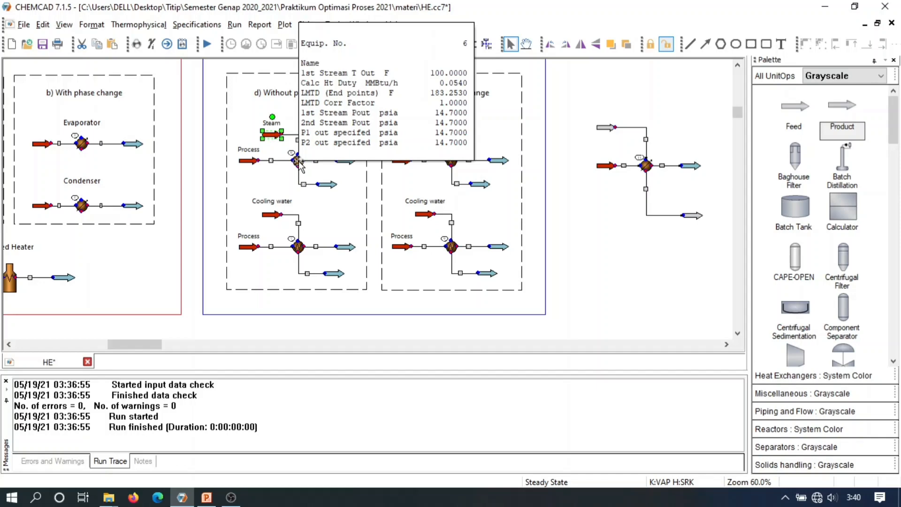
double_click(299, 162)
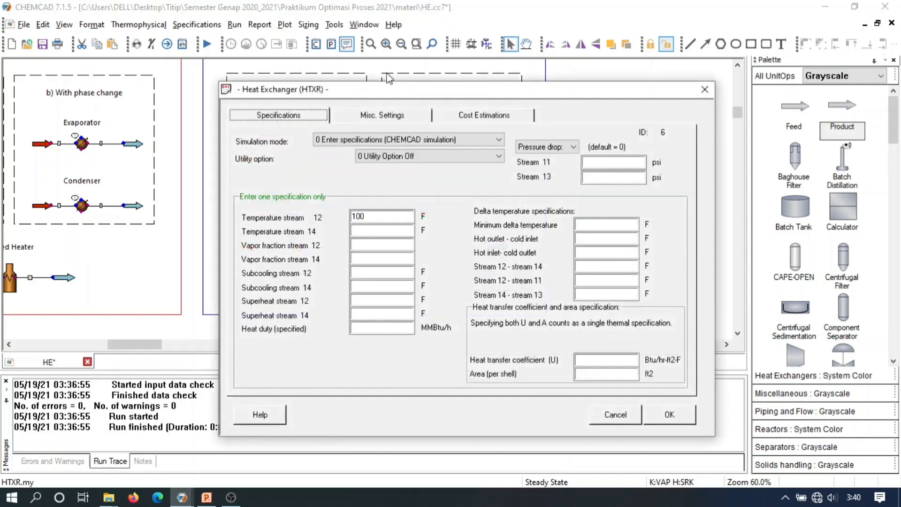
left_click_drag(420, 89, 426, 61)
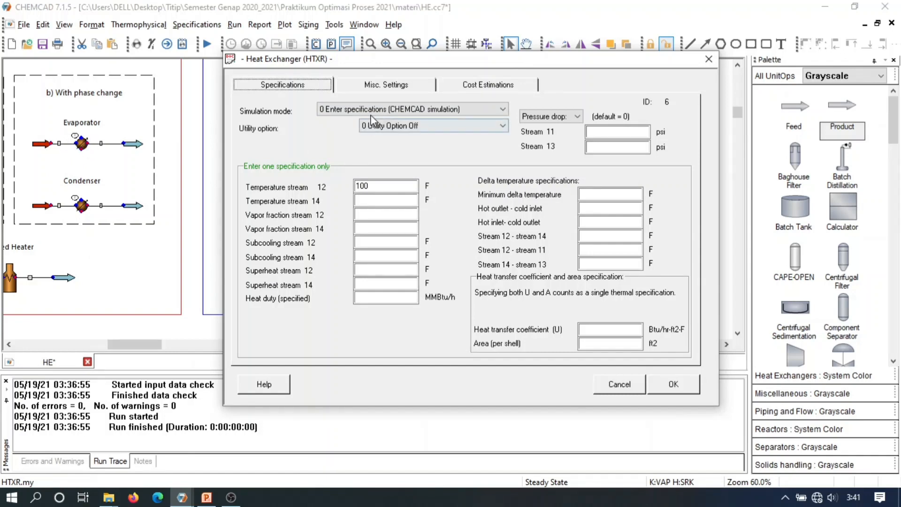
left_click(340, 113)
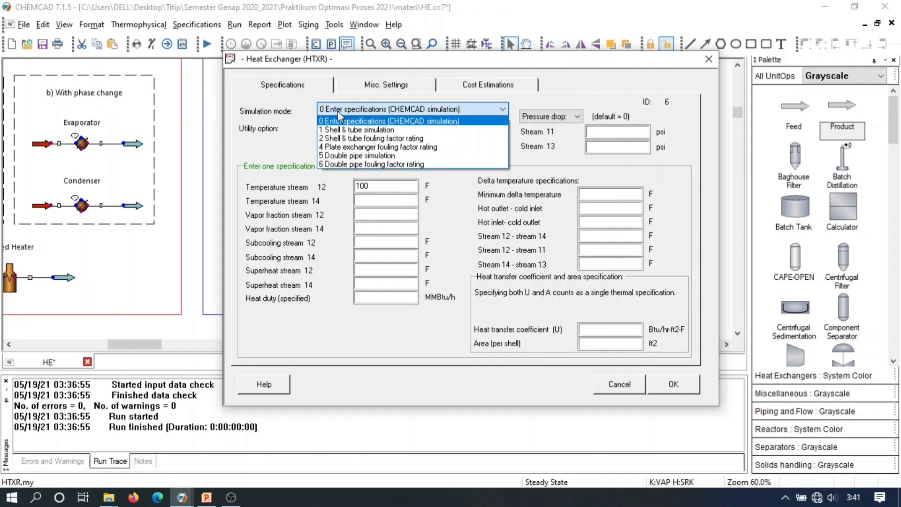
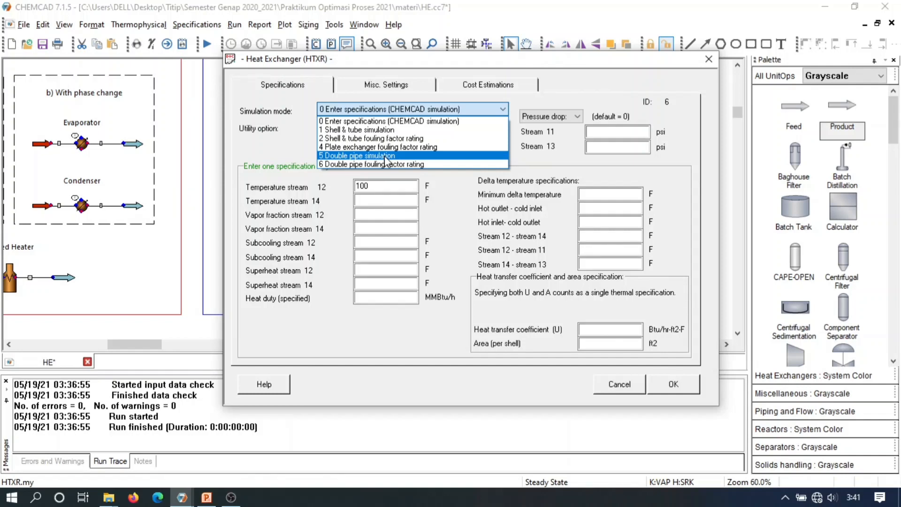
left_click(360, 130)
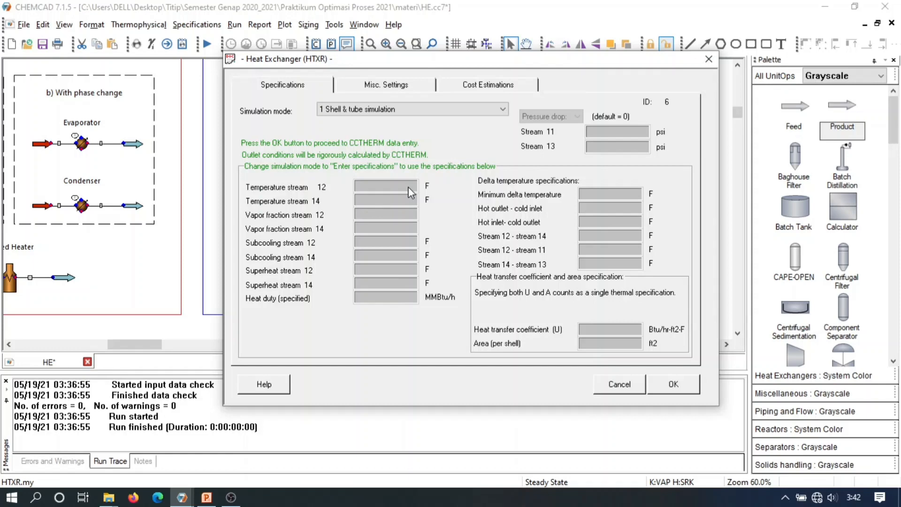
left_click(463, 110)
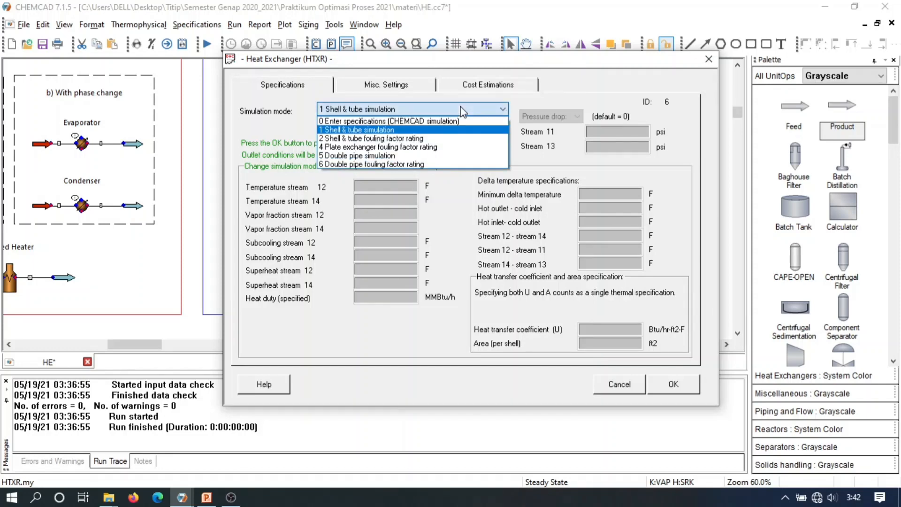
left_click(391, 121)
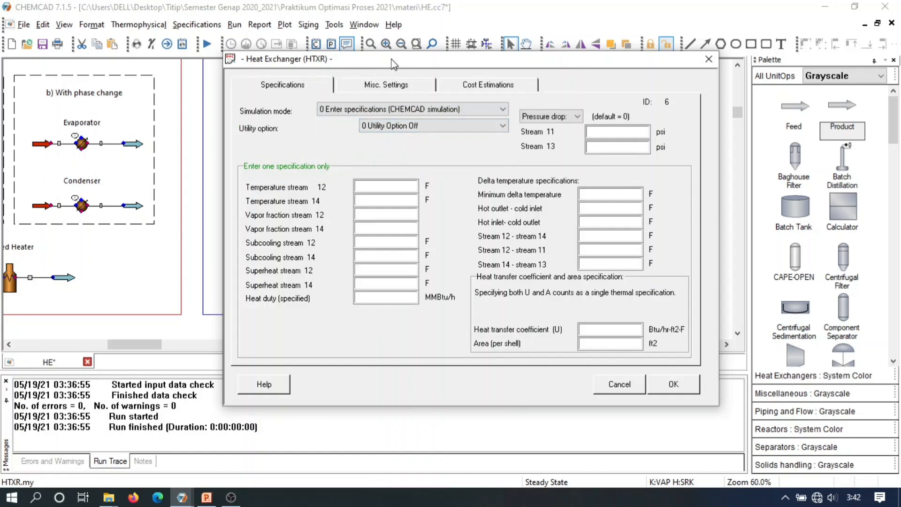
left_click_drag(393, 65, 490, 89)
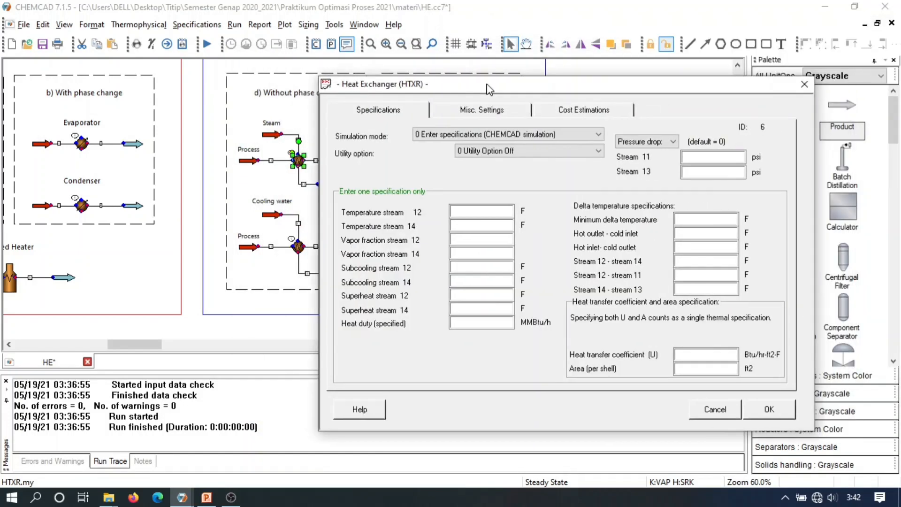
left_click(806, 86)
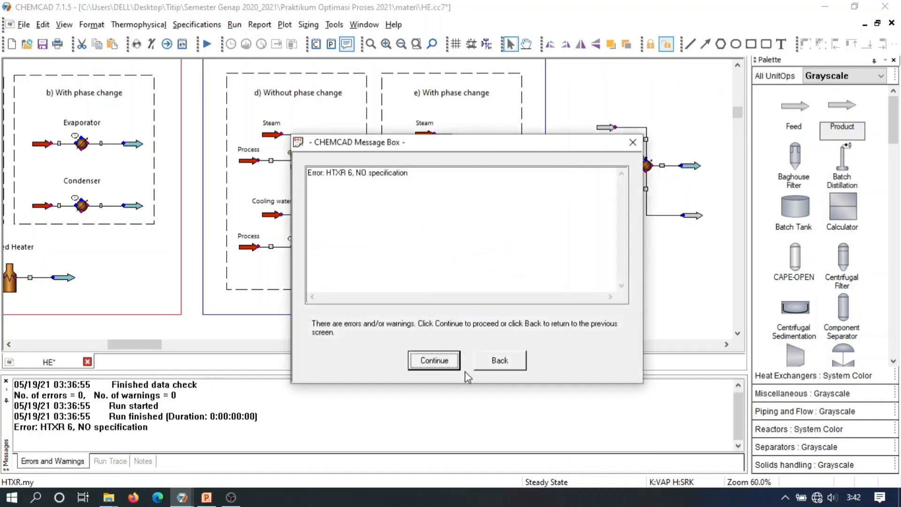
left_click(449, 365)
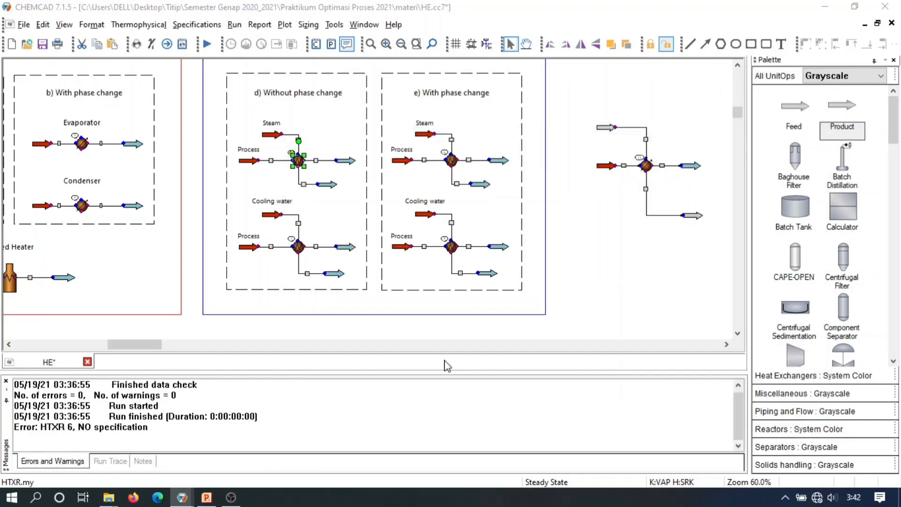
- Specify a stream 12 outlet temperature of 100 F for the steam exchanger in group d
double_click(297, 163)
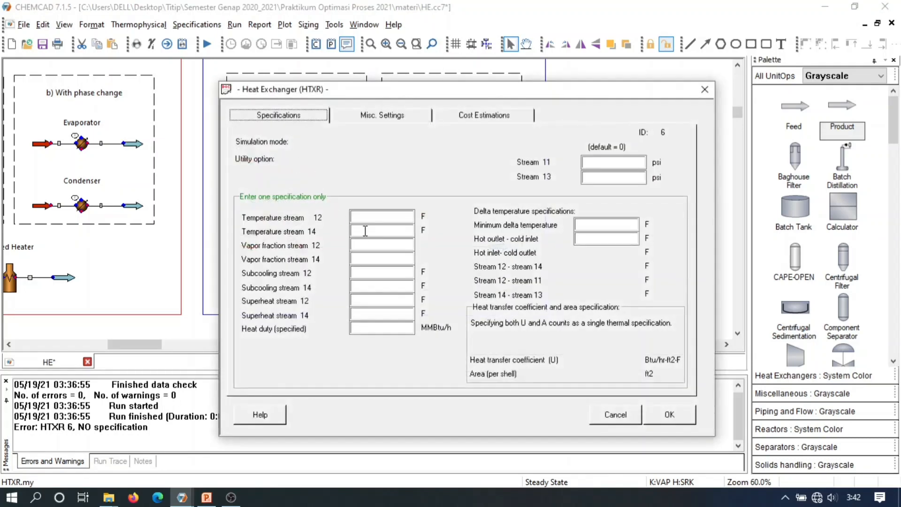
left_click(369, 219)
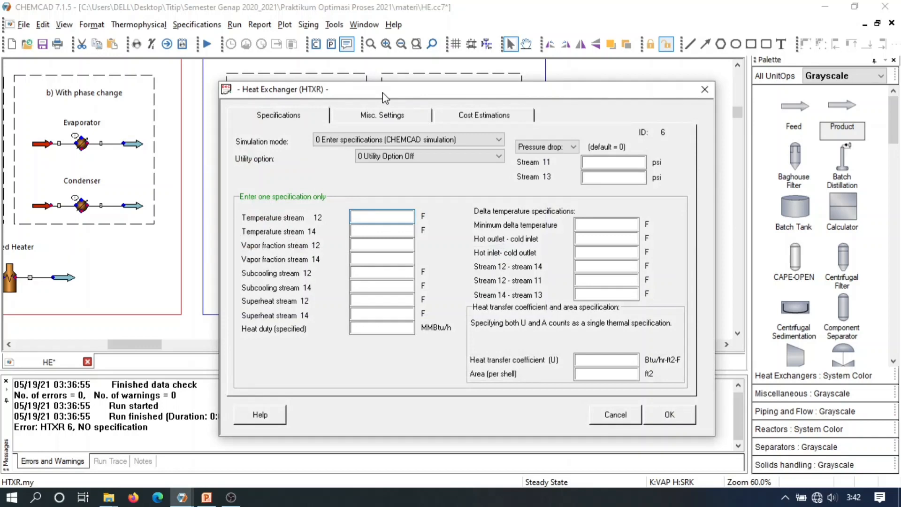
left_click_drag(385, 97, 528, 51)
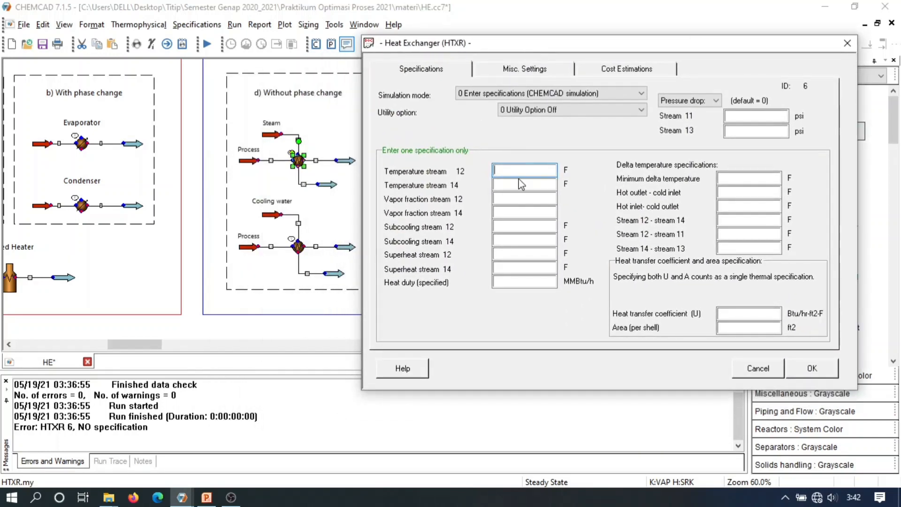
type("100")
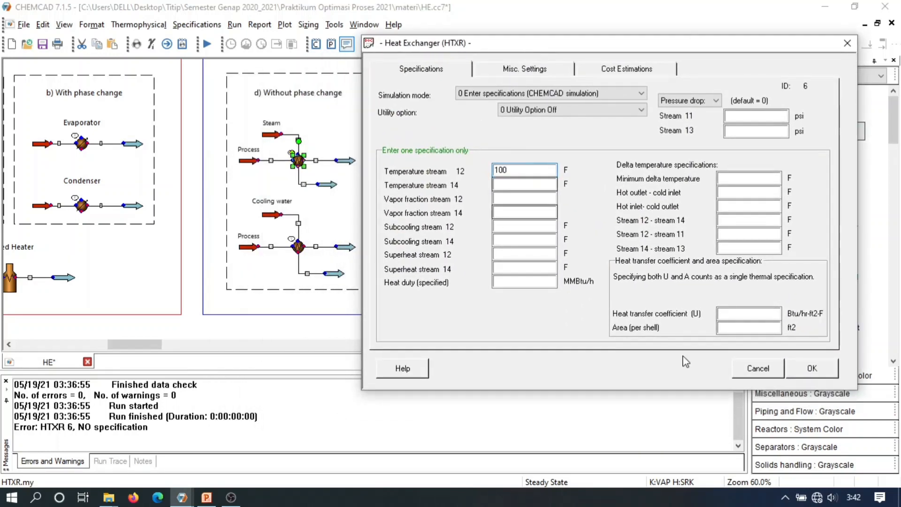
left_click(811, 367)
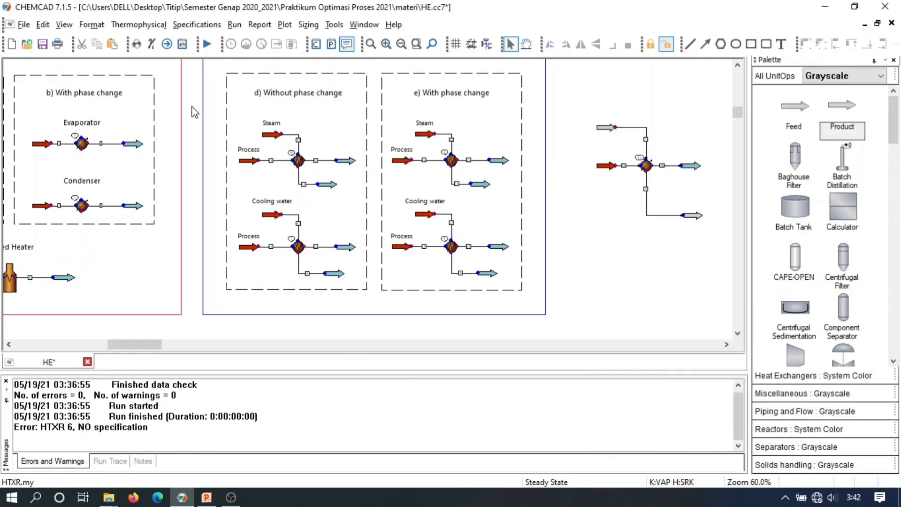
- Select the steam exchanger with its feeds and products in group d and run the steady-state simulation
left_click_drag(192, 106, 379, 203)
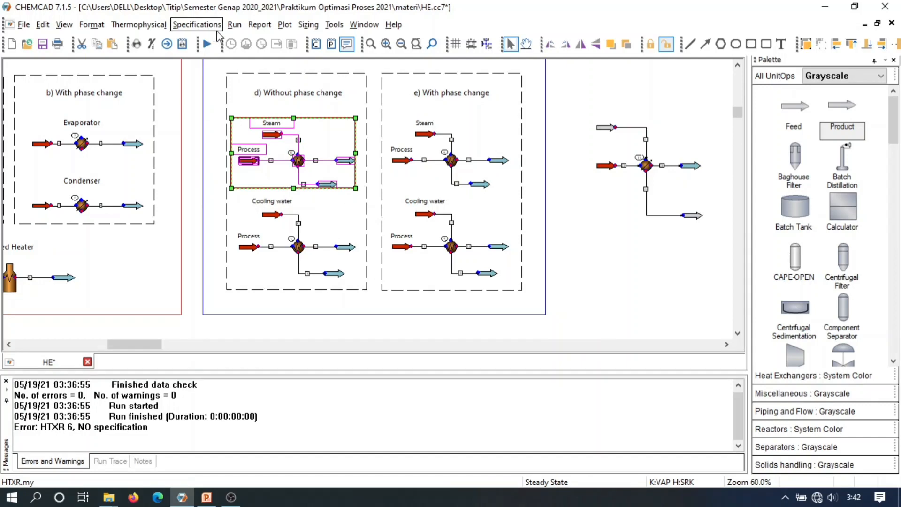
left_click(234, 26)
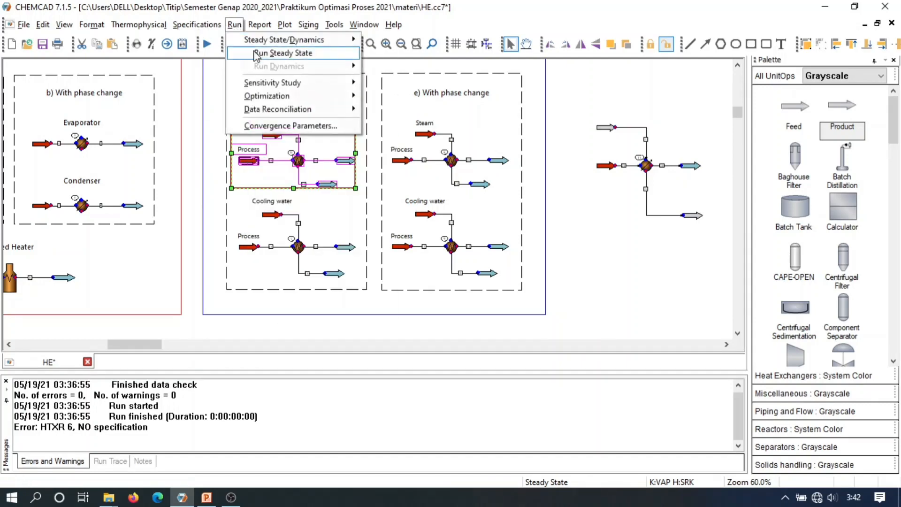
mouse_move(282, 53)
left_click(439, 67)
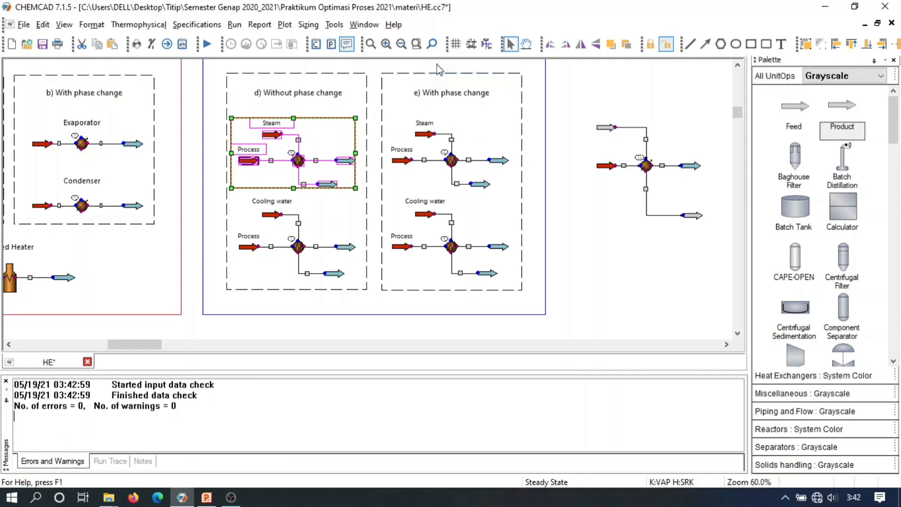
- Review the Process and Steam feed conditions of group d's steam exchanger and close them without changes
double_click(247, 161)
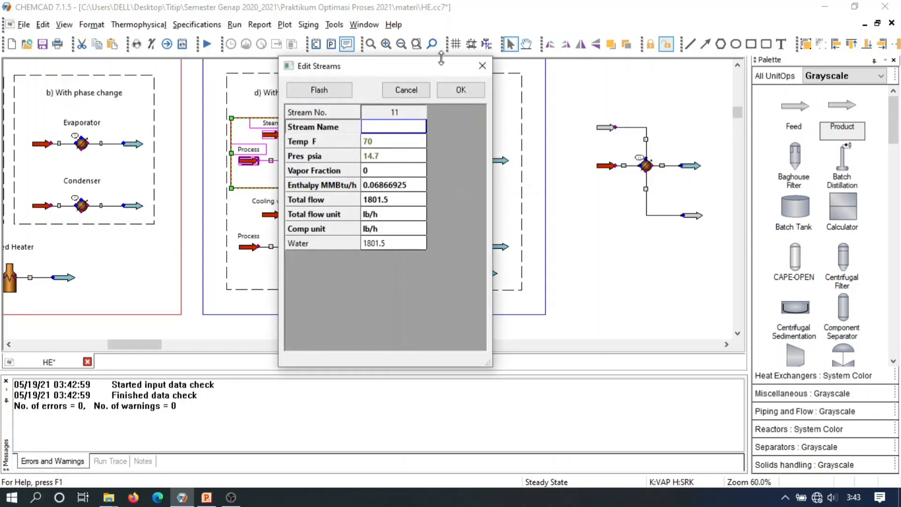
left_click(482, 65)
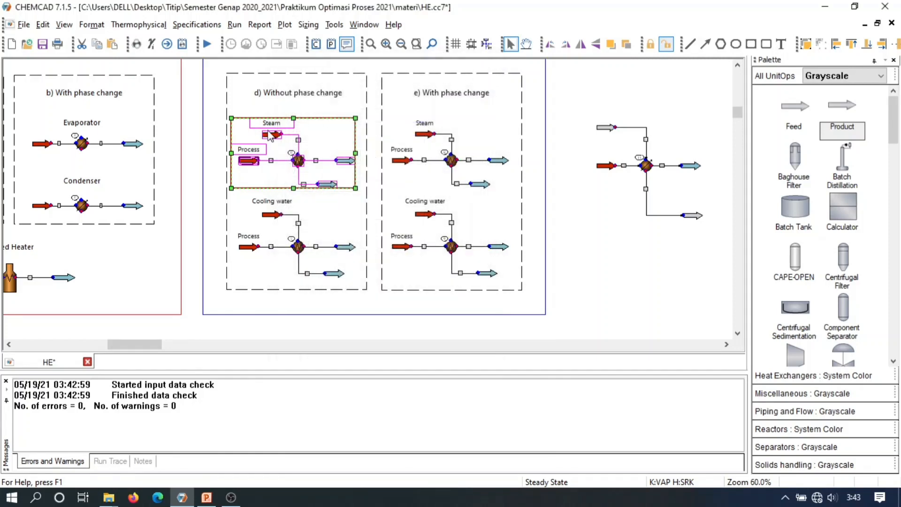
double_click(274, 140)
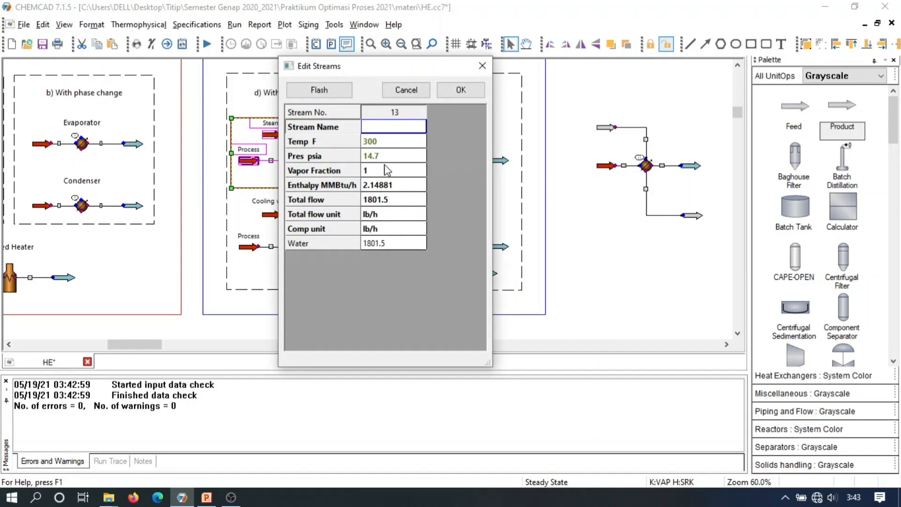
left_click(483, 64)
left_click(192, 152)
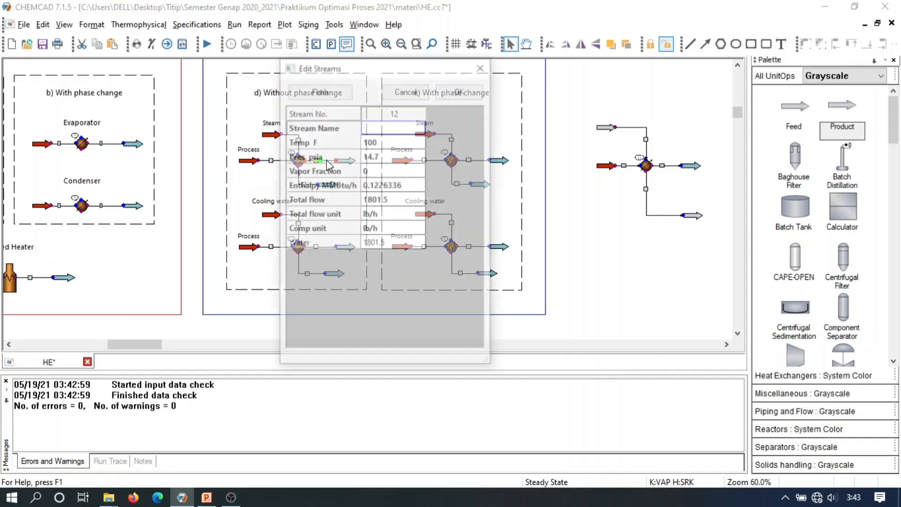
- Examine the calculated conditions of the steam exchanger's two outlet streams, 12 and 14, without changing them
double_click(327, 160)
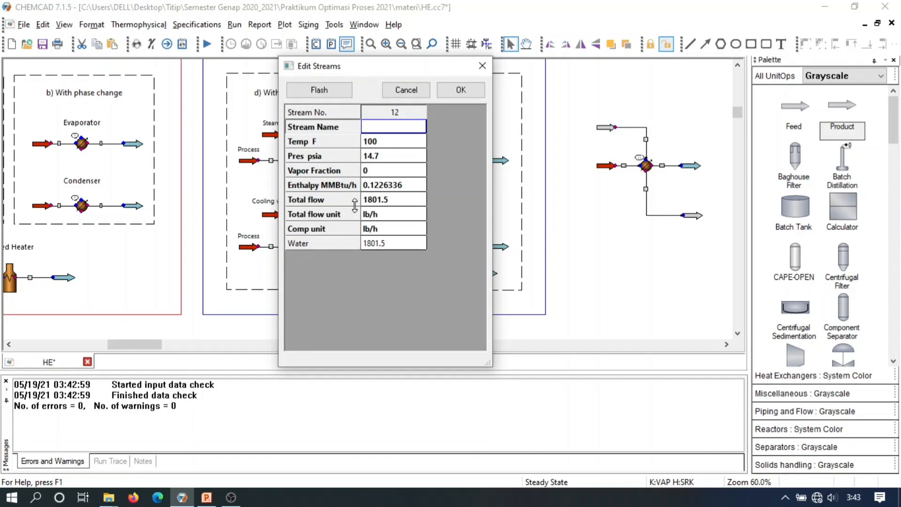
left_click(482, 65)
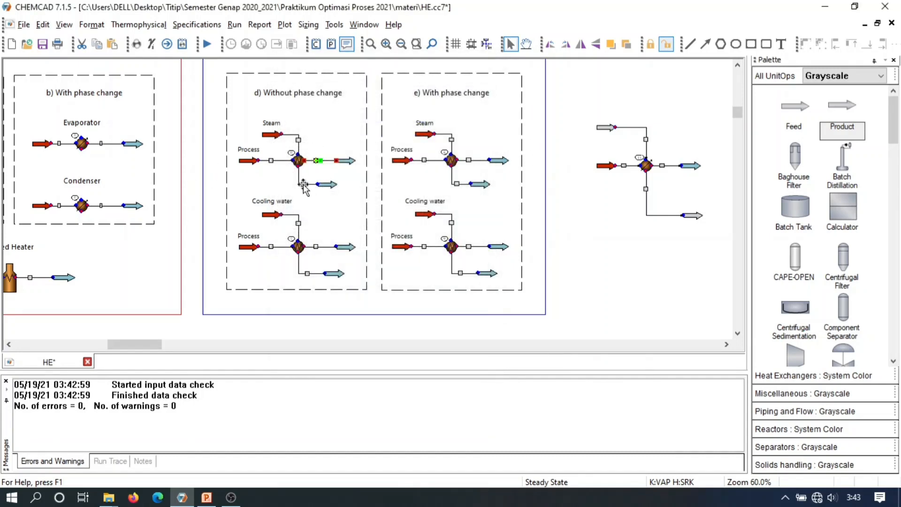
double_click(322, 186)
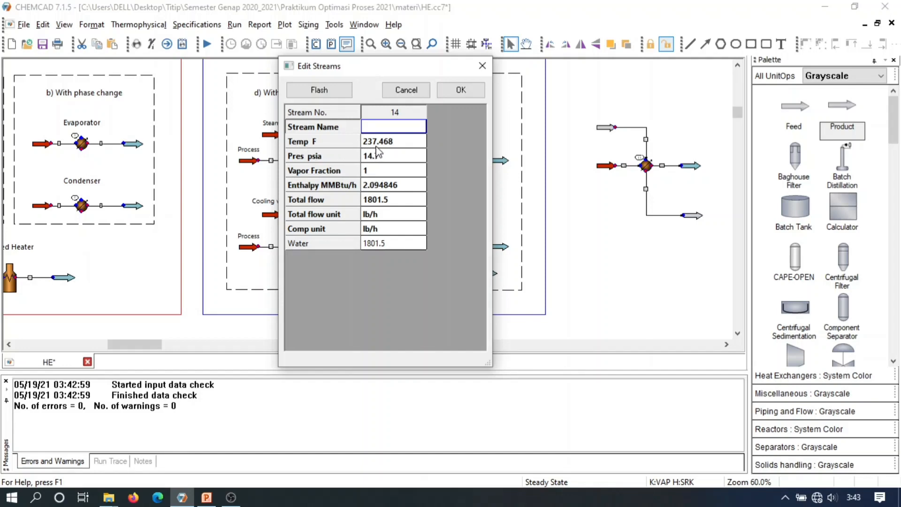
left_click(483, 66)
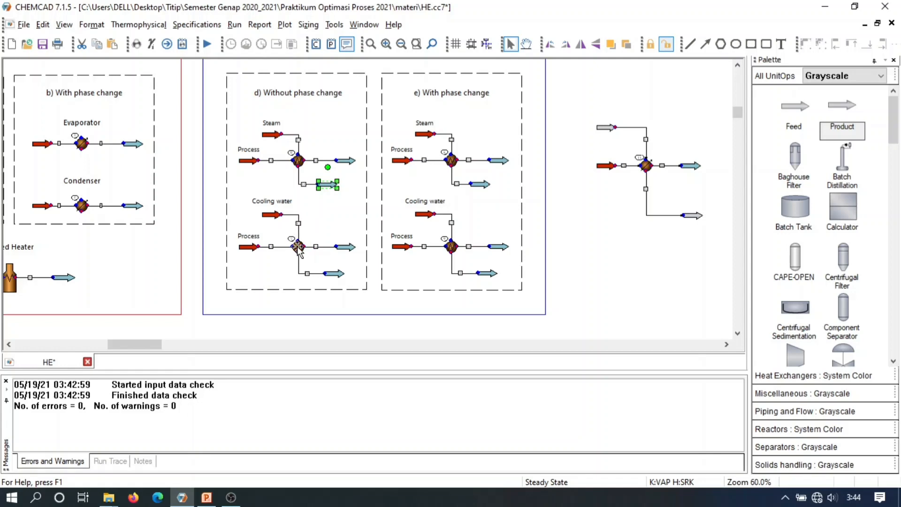
- Review the Process and Cooling water feed conditions of the cooling-water exchanger in group d
left_click(253, 255)
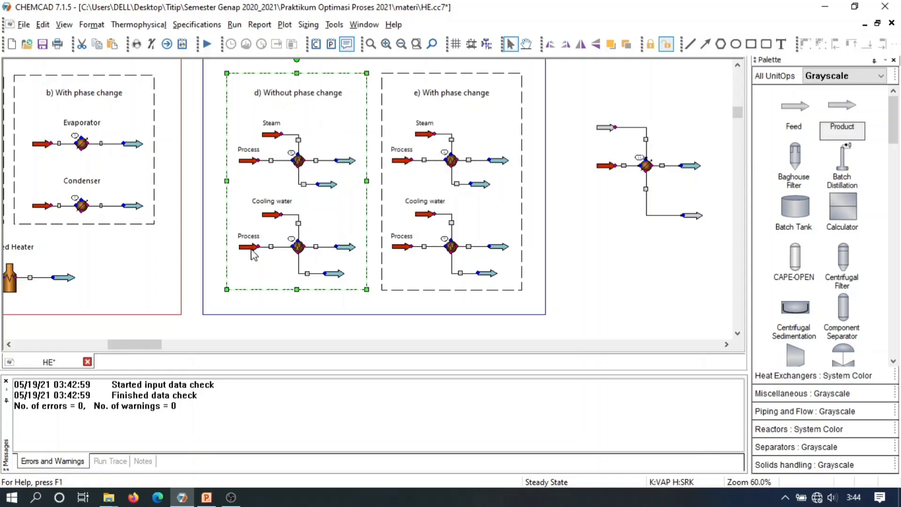
double_click(255, 247)
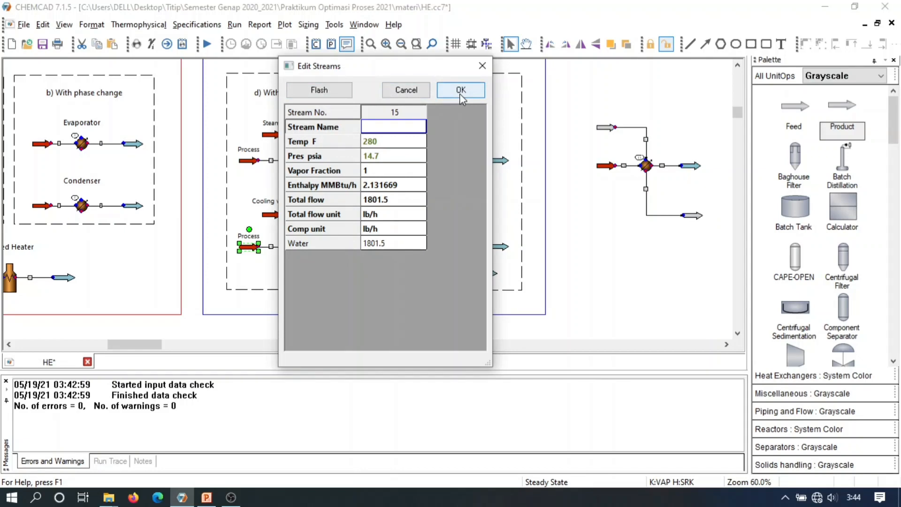
left_click(482, 65)
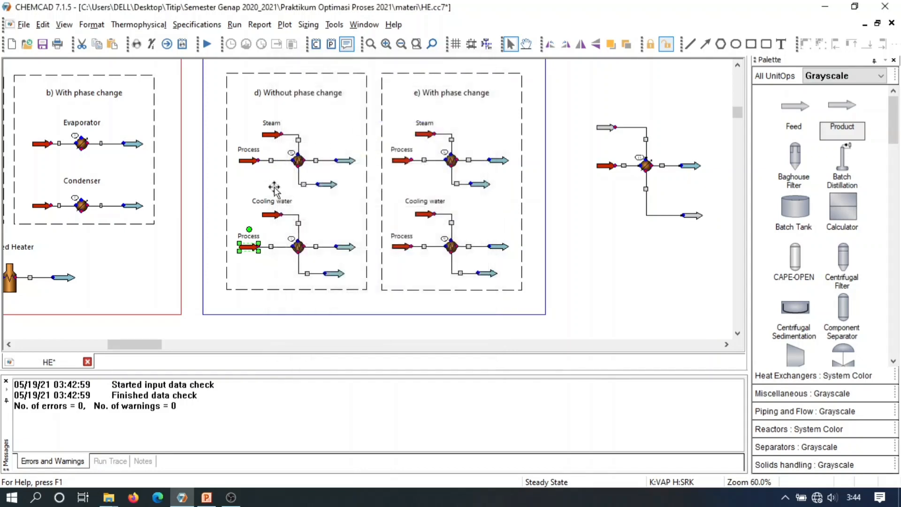
double_click(274, 215)
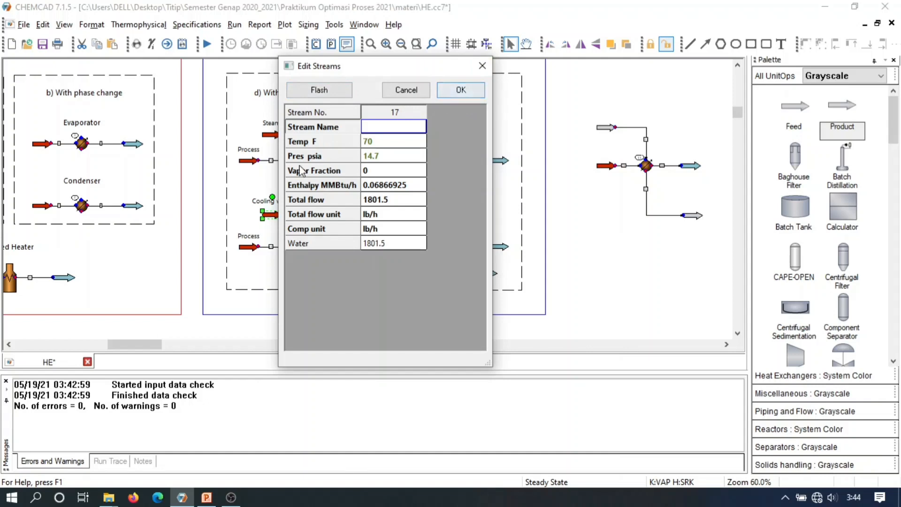
left_click(462, 89)
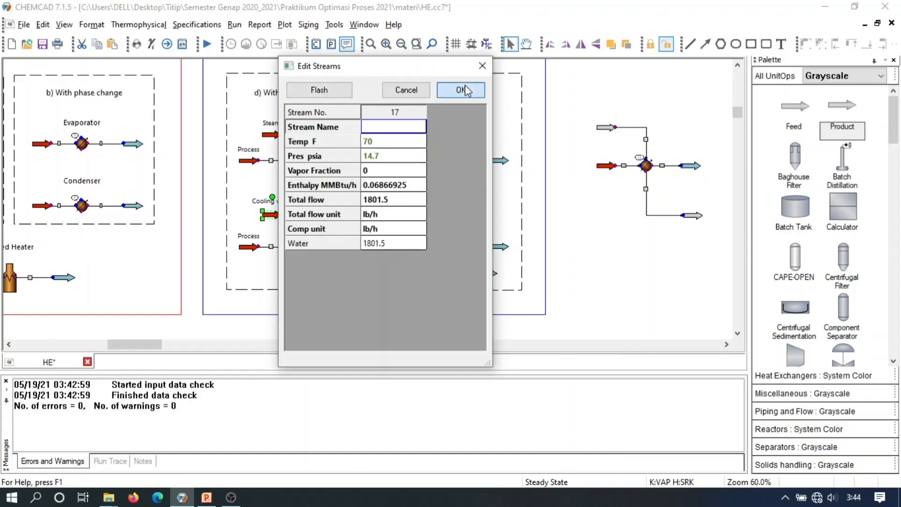
- Check the outlet temperature specification for stream 16 in group d's cooling-water exchanger and close its settings
double_click(298, 246)
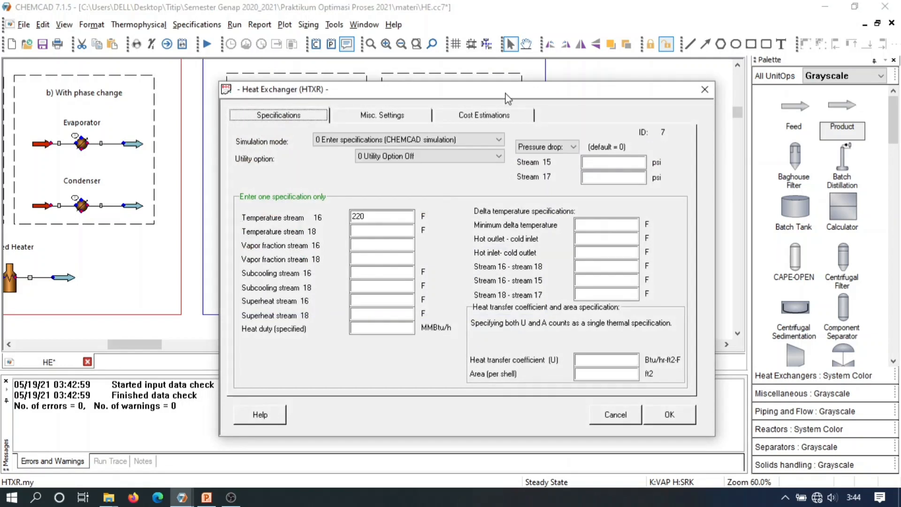
left_click_drag(515, 92, 620, 65)
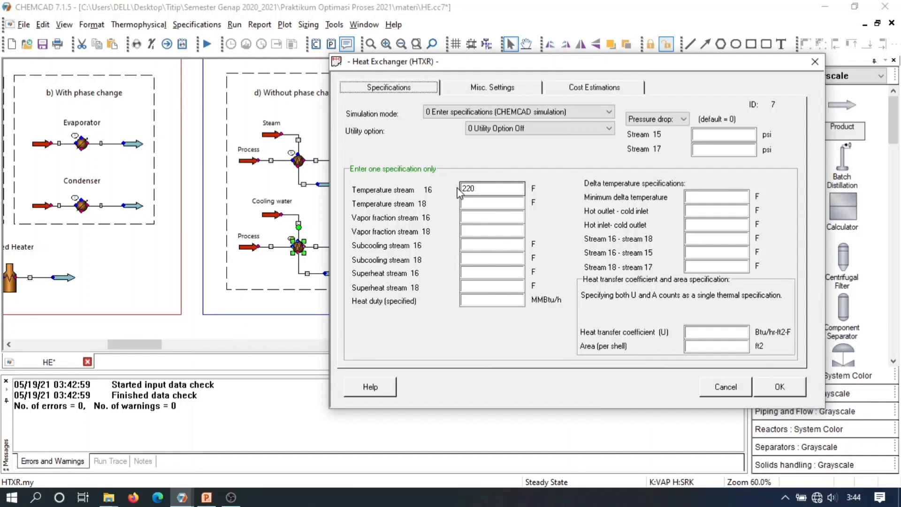
left_click(782, 388)
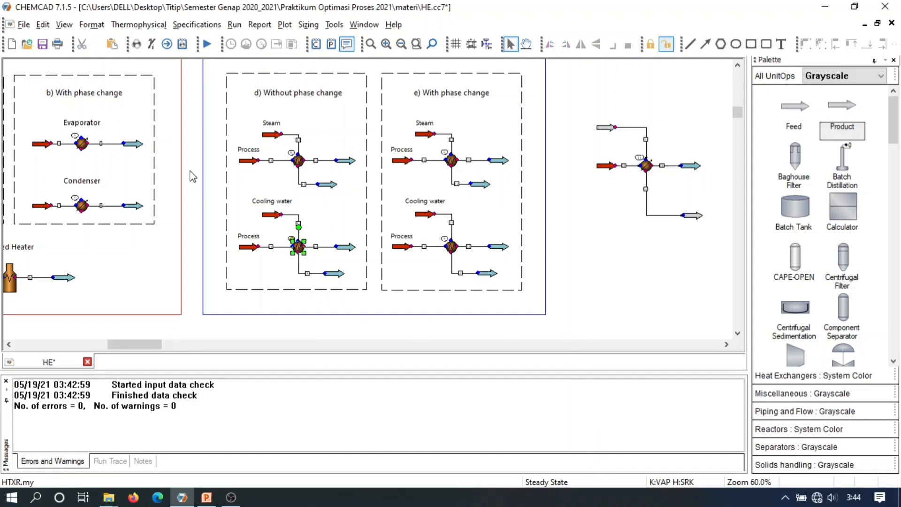
- Select the cooling-water exchanger with its feeds and products in group d and run the steady-state simulation for the selected unit operations
left_click_drag(190, 171, 385, 297)
left_click(193, 183)
left_click_drag(331, 228, 373, 292)
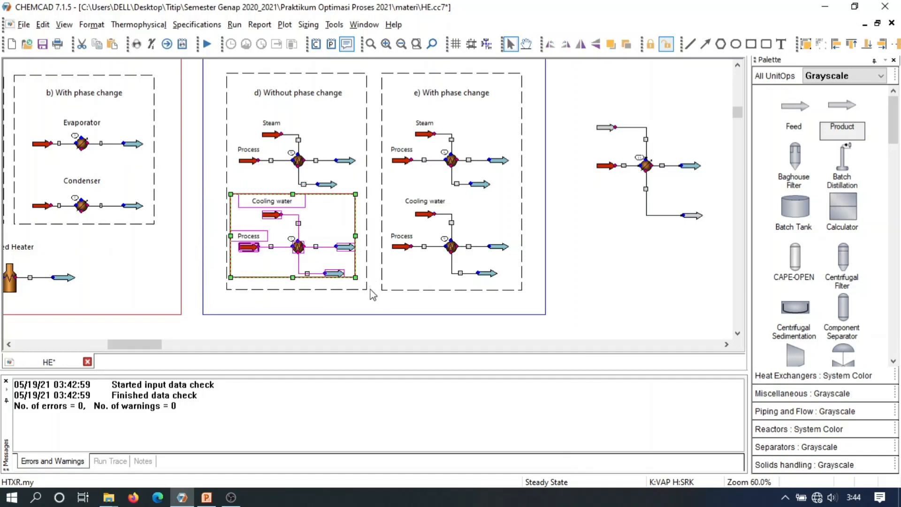
left_click(234, 24)
mouse_move(250, 52)
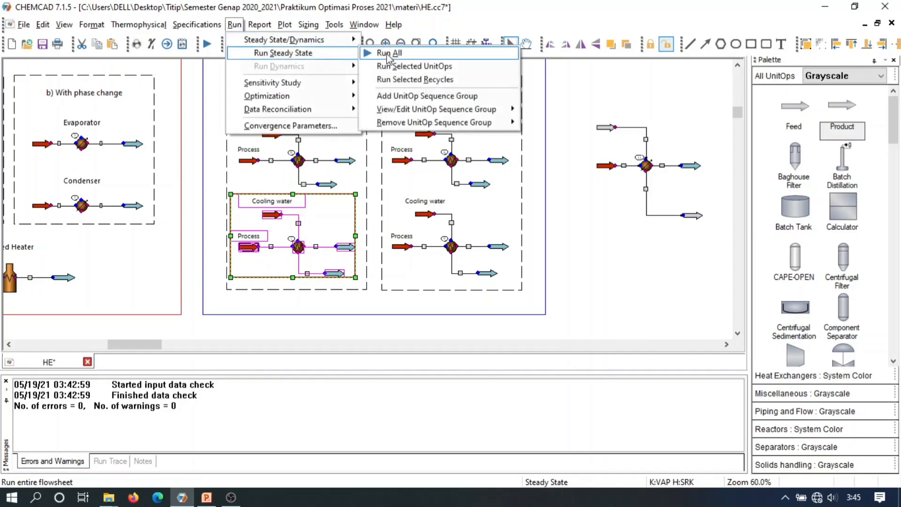
left_click(395, 66)
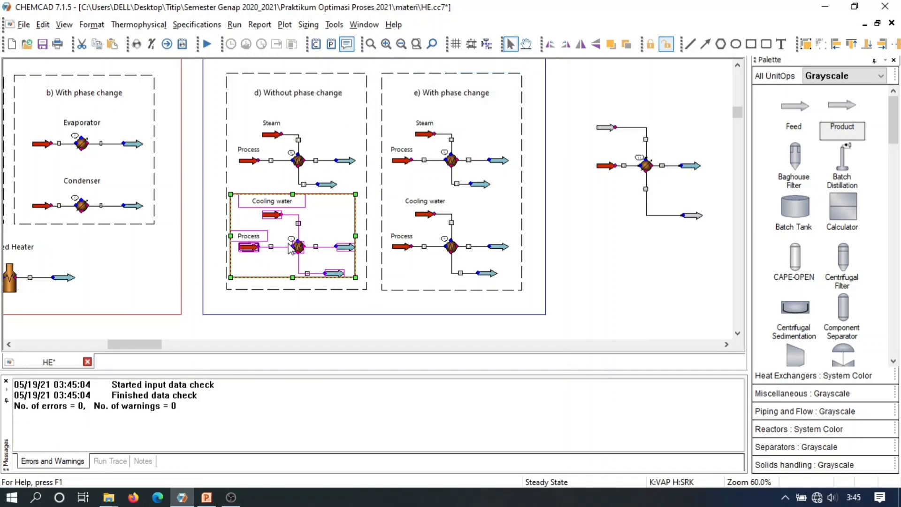
- Compare the process-side inlet stream 15 and outlet stream 16 of group d's cooling-water exchanger
left_click(249, 249)
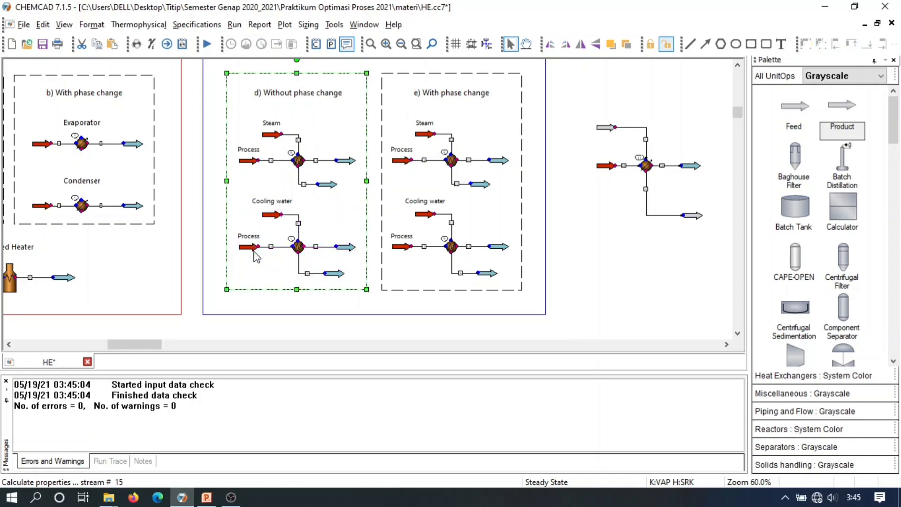
double_click(253, 249)
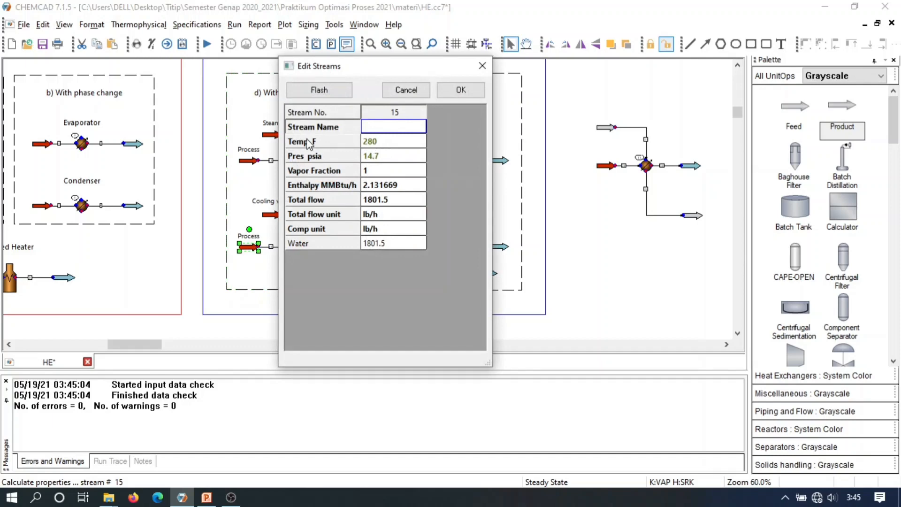
left_click(483, 66)
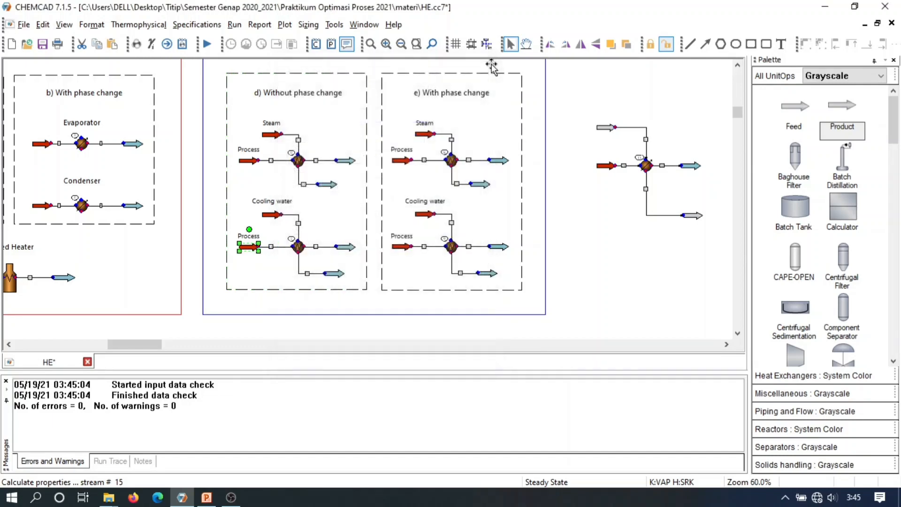
left_click(344, 248)
double_click(345, 248)
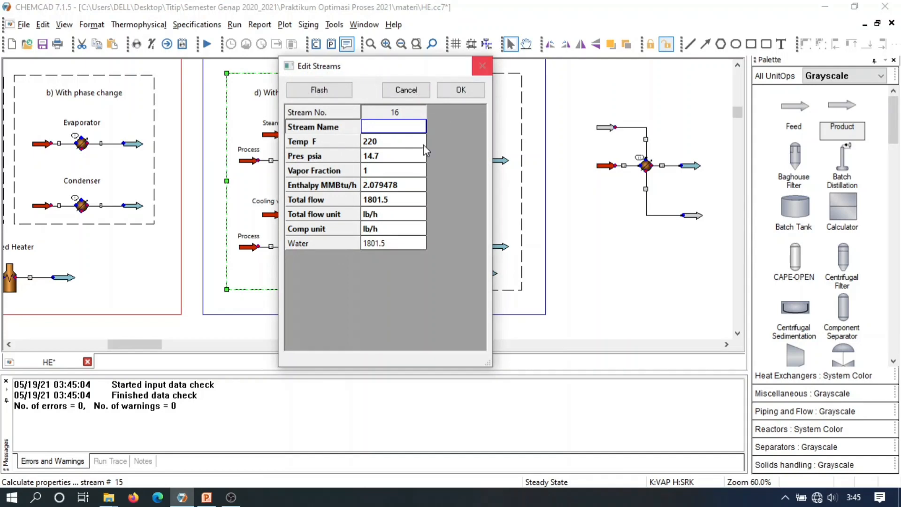
left_click(482, 67)
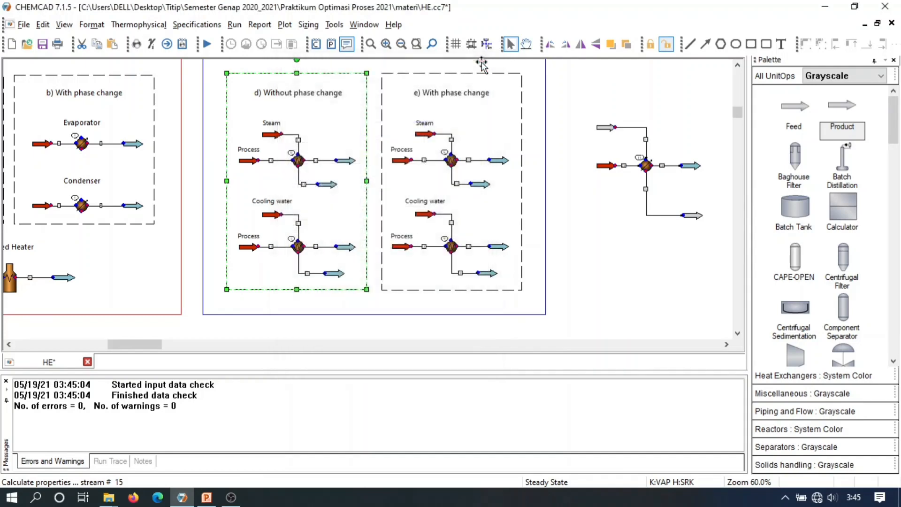
- Compare the cooling water inlet stream 17 with its outlet stream 18 in group d
double_click(271, 215)
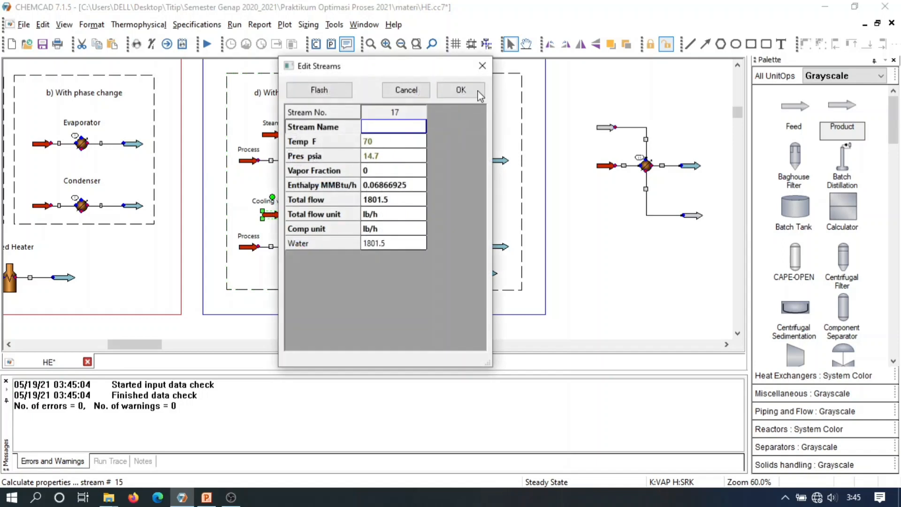
left_click(482, 66)
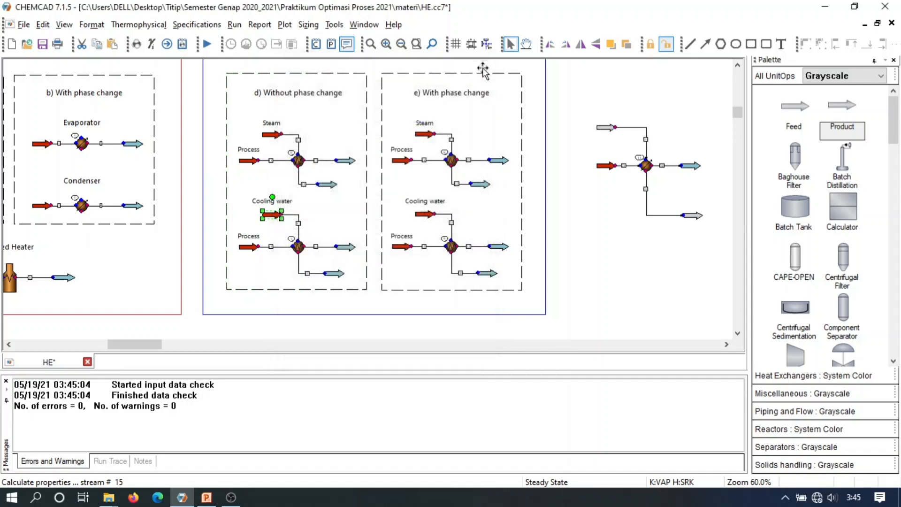
double_click(327, 275)
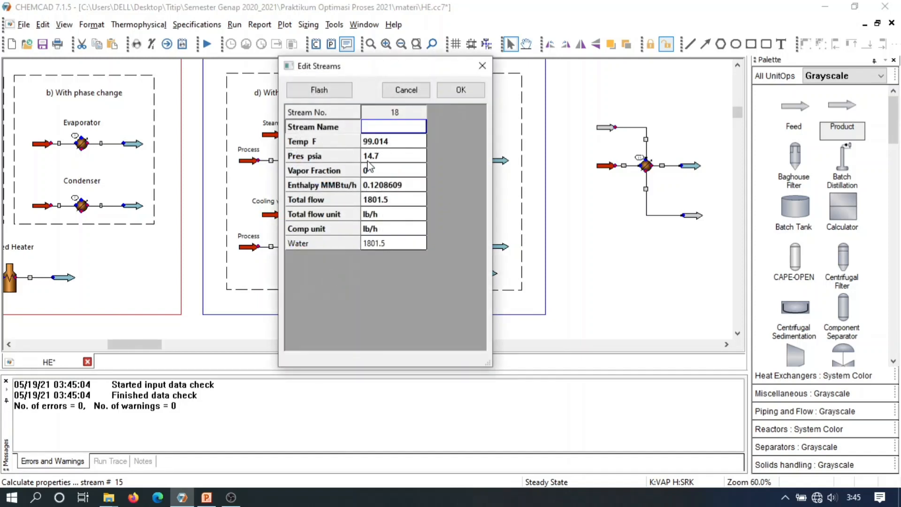
left_click(483, 65)
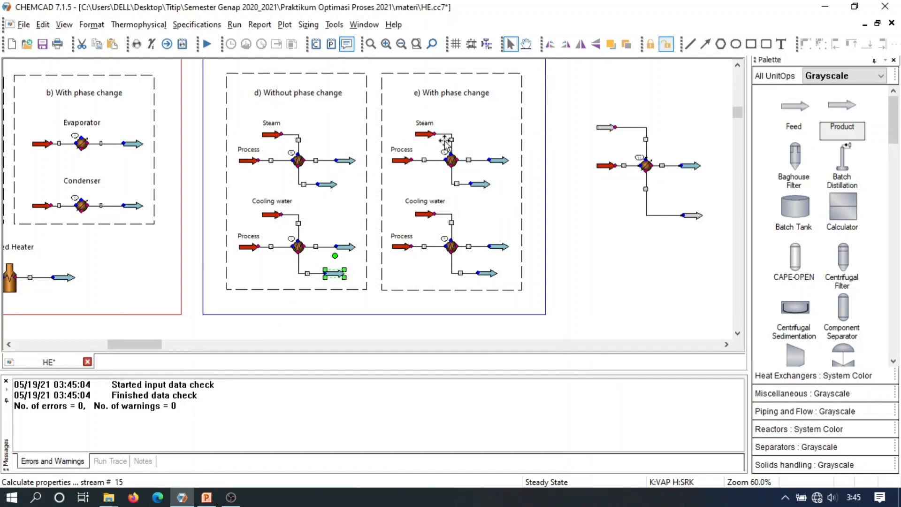
- Review the Process and Steam feed conditions of the steam exchanger in group e, with phase change
double_click(398, 161)
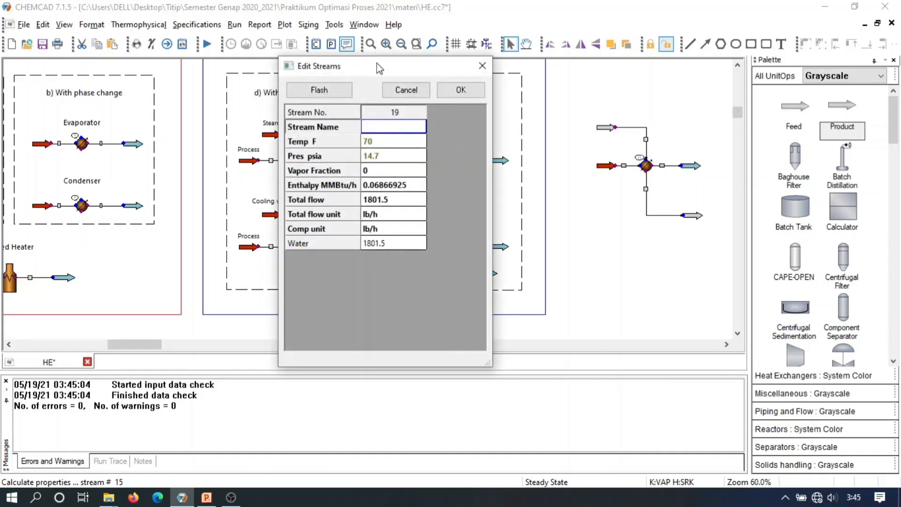
left_click_drag(380, 68, 500, 66)
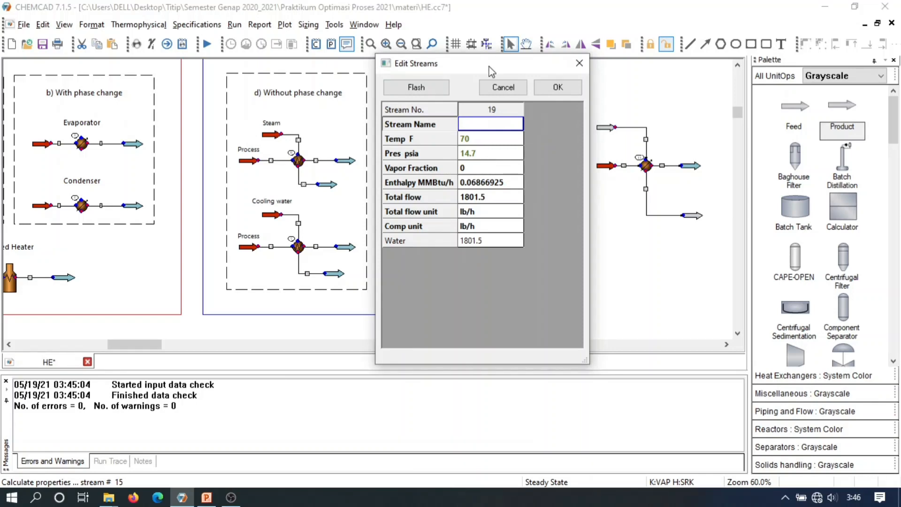
left_click_drag(491, 65, 252, 40)
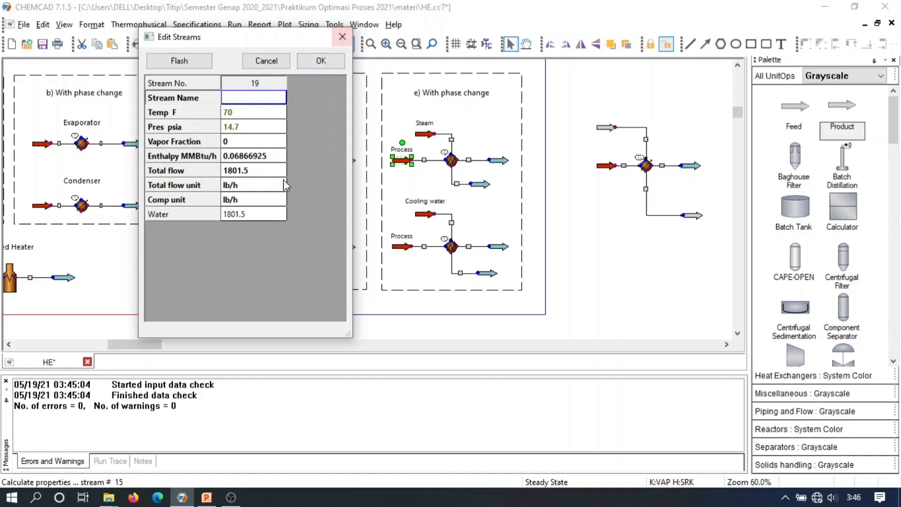
left_click(342, 38)
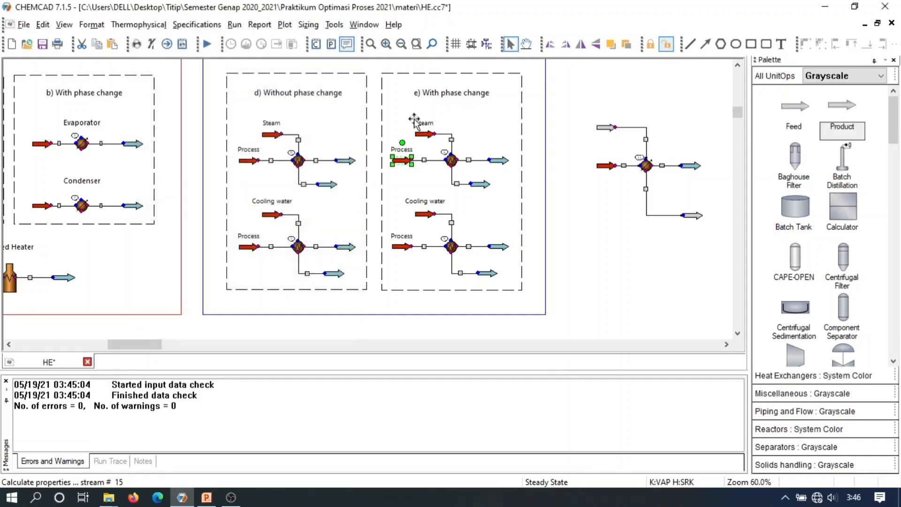
left_click(429, 137)
double_click(429, 137)
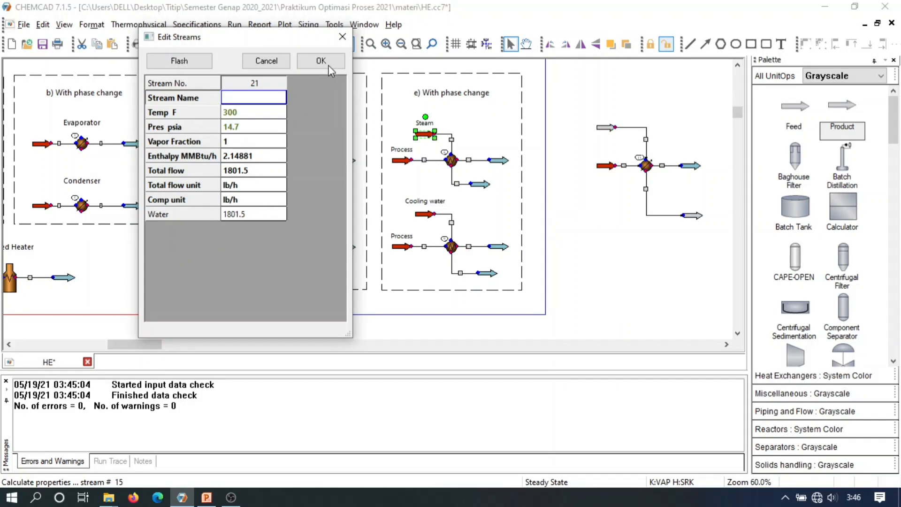
left_click(342, 36)
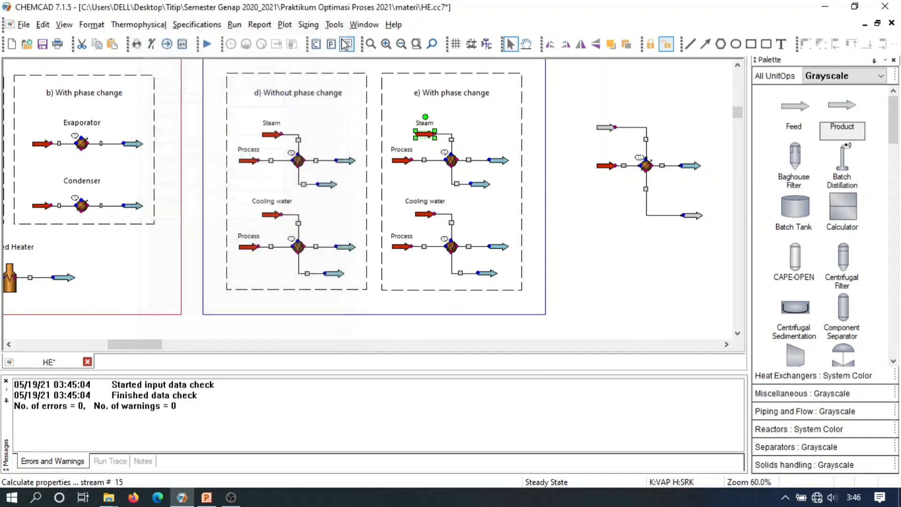
- Replace the stream 20 temperature specification of group e's steam exchanger with a stream 20 vapor fraction of 1
double_click(453, 161)
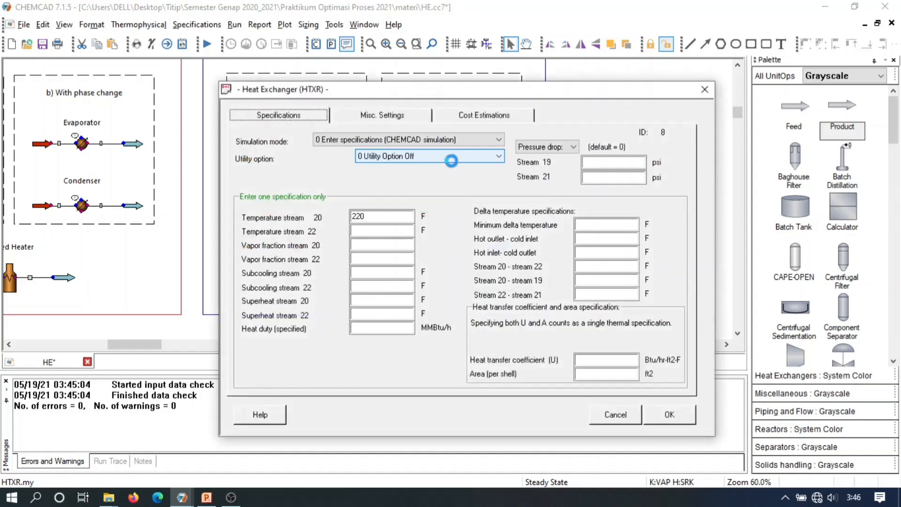
left_click_drag(424, 93, 659, 12)
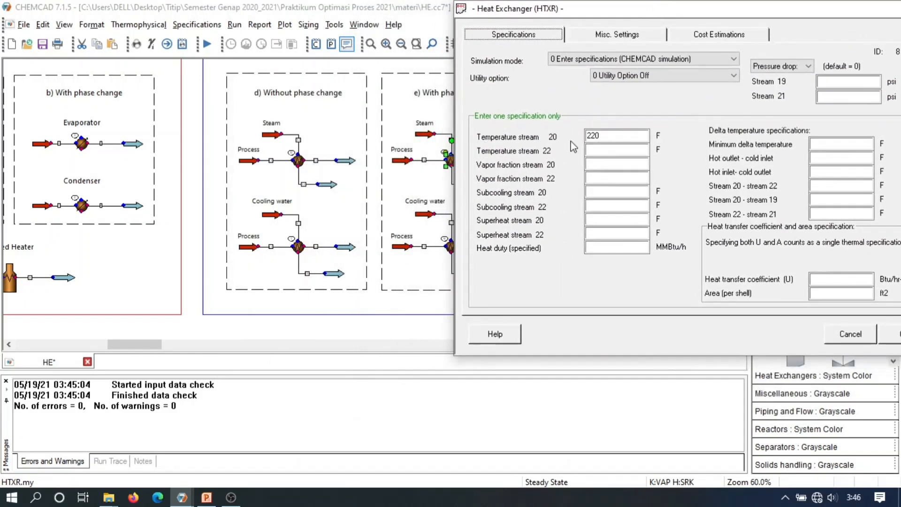
left_click(629, 137)
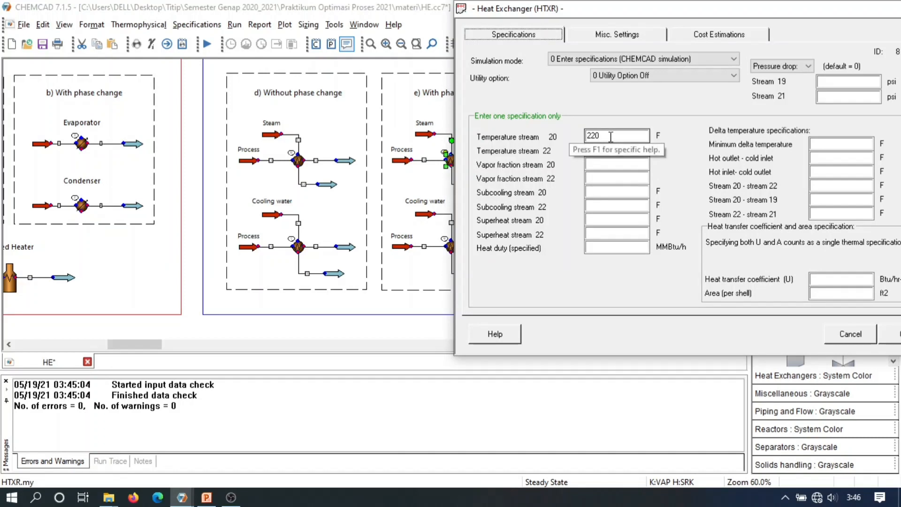
left_click(604, 138)
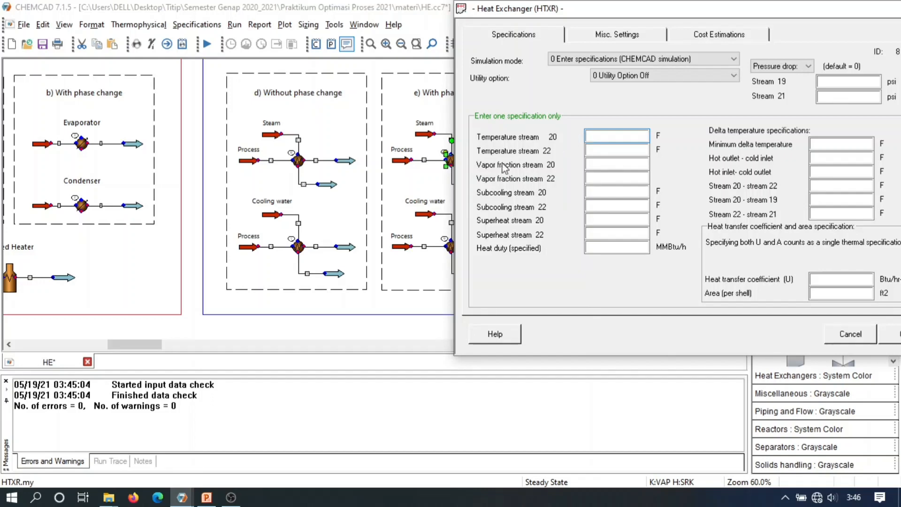
left_click(599, 164)
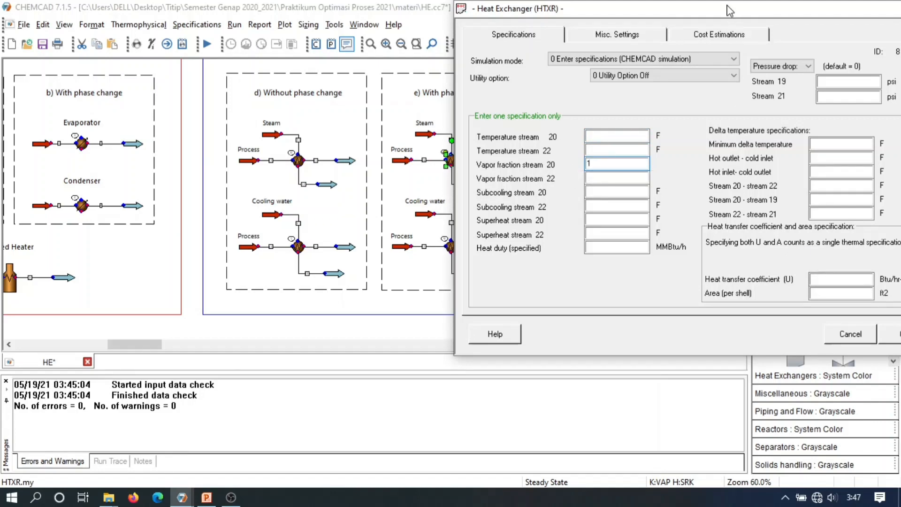
left_click_drag(729, 10, 578, 23)
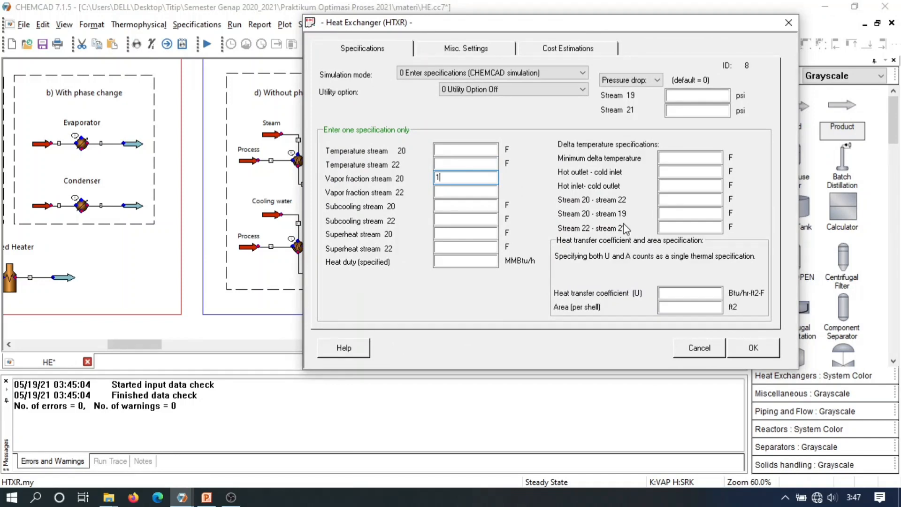
left_click(760, 349)
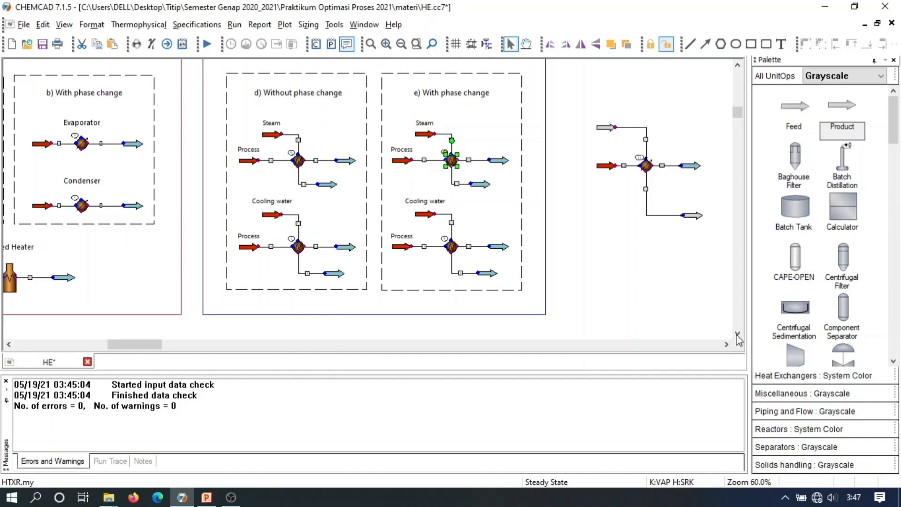
- Run the steady-state simulation for only the selected steam exchanger of group e, with phase change
left_click_drag(574, 194, 388, 122)
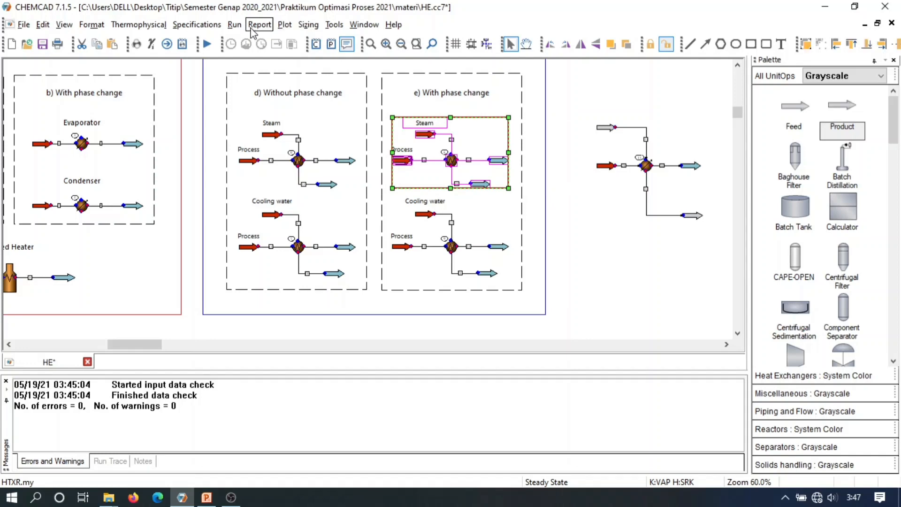
left_click(234, 25)
mouse_move(276, 53)
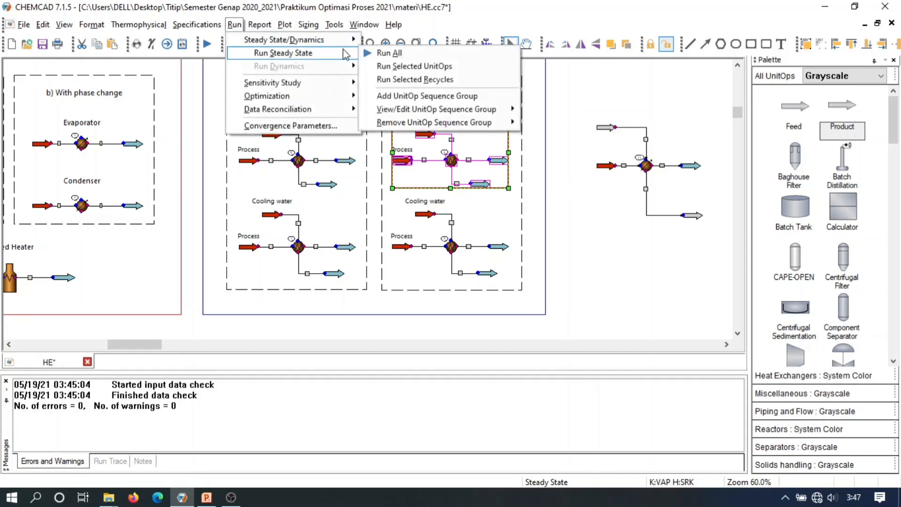
left_click(424, 66)
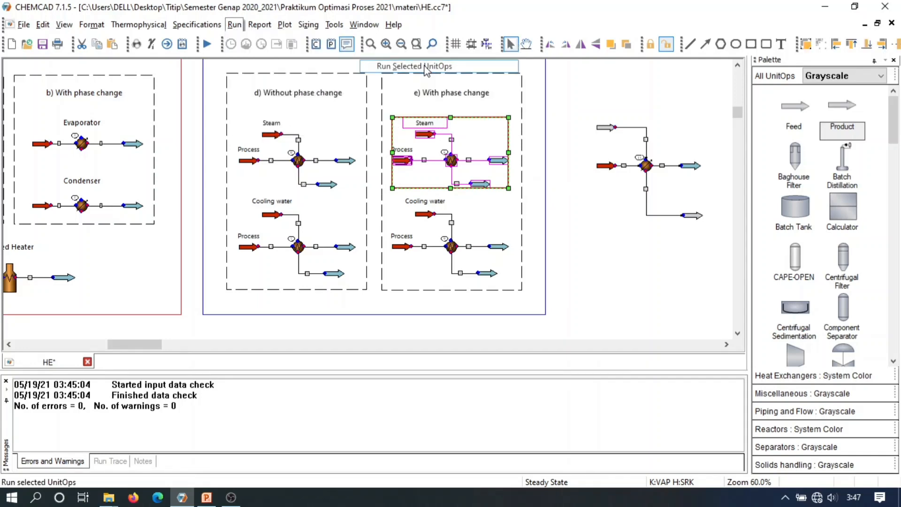
left_click(577, 171)
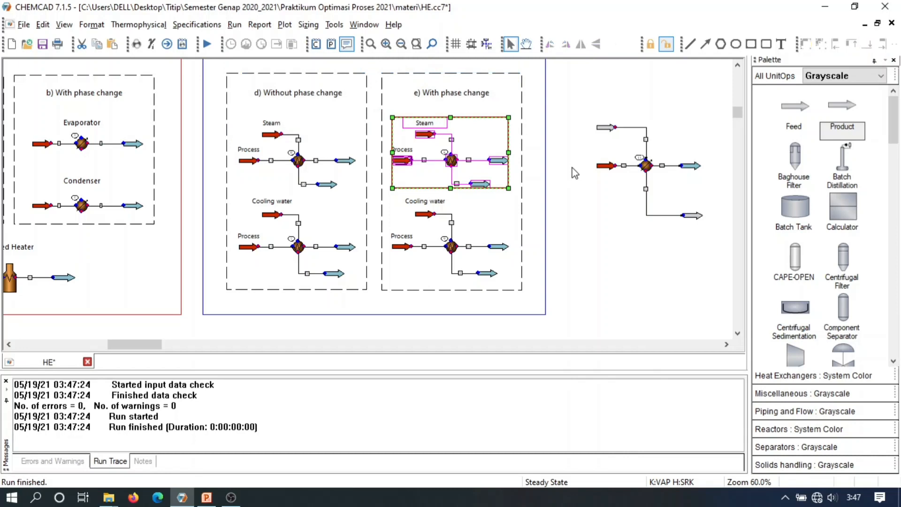
- Compare the process-side inlet stream 19 with its outlet stream 20 in group e's steam exchanger
double_click(406, 161)
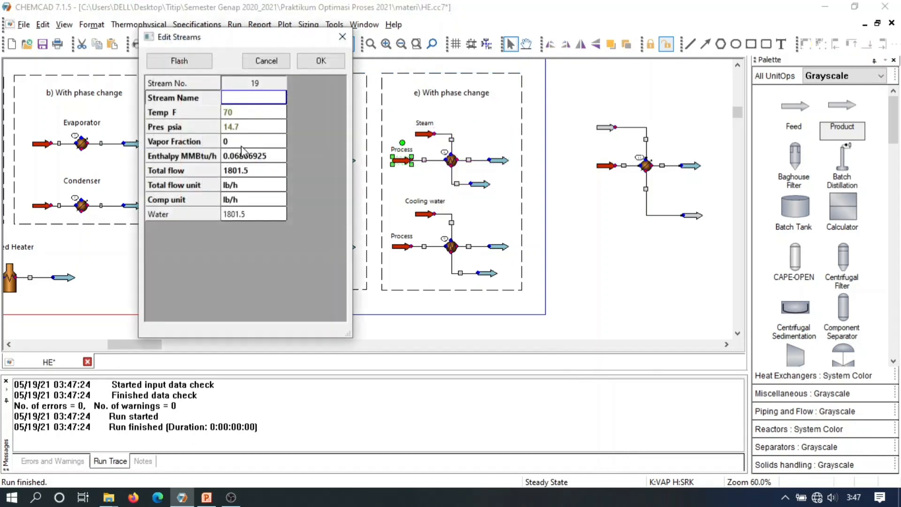
left_click(342, 37)
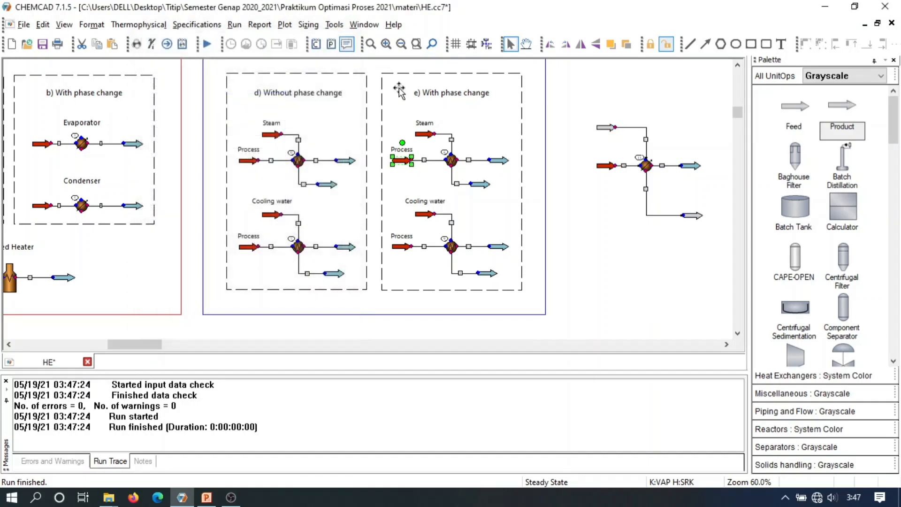
double_click(486, 161)
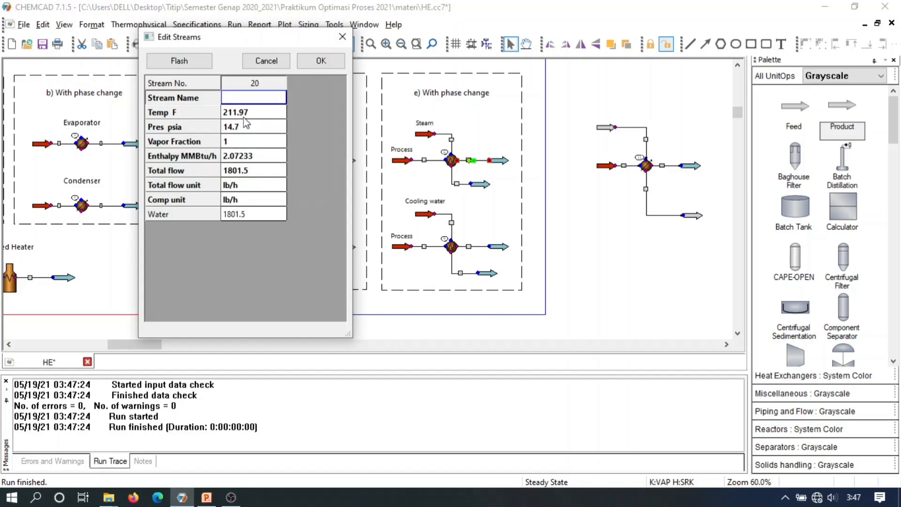
left_click(342, 39)
- Compare the steam inlet stream 21 with its outlet stream 22 in group e
double_click(431, 135)
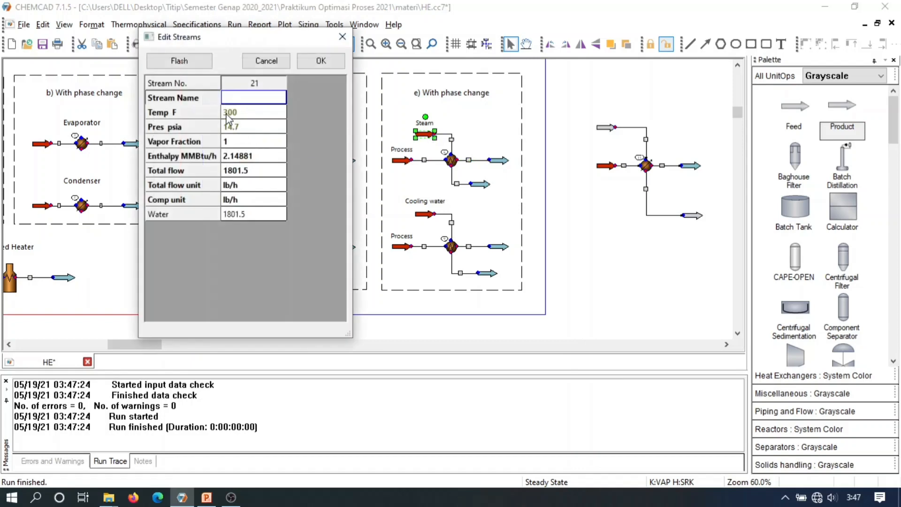
left_click(342, 36)
double_click(477, 184)
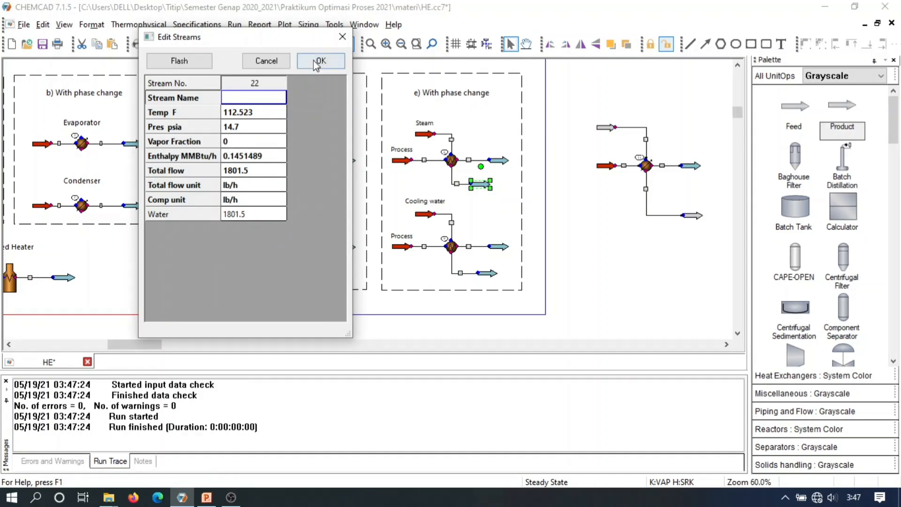
left_click(342, 37)
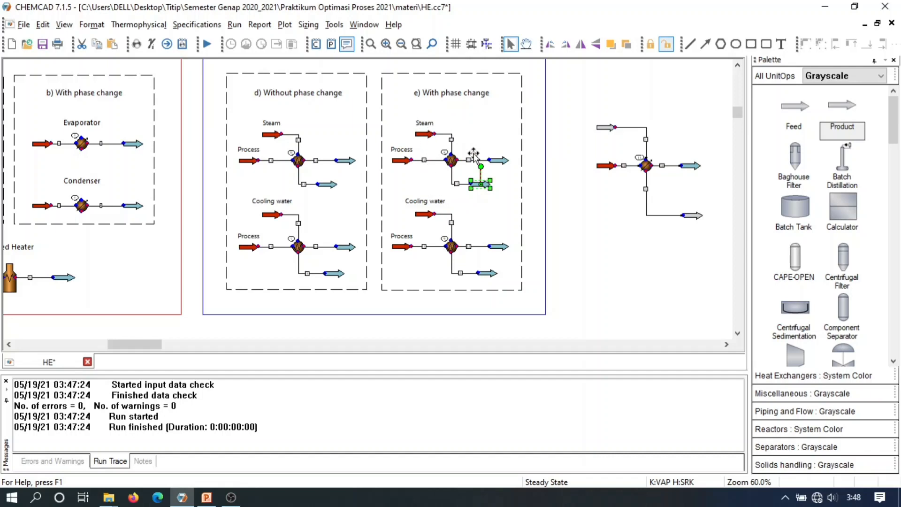
mouse_move(455, 182)
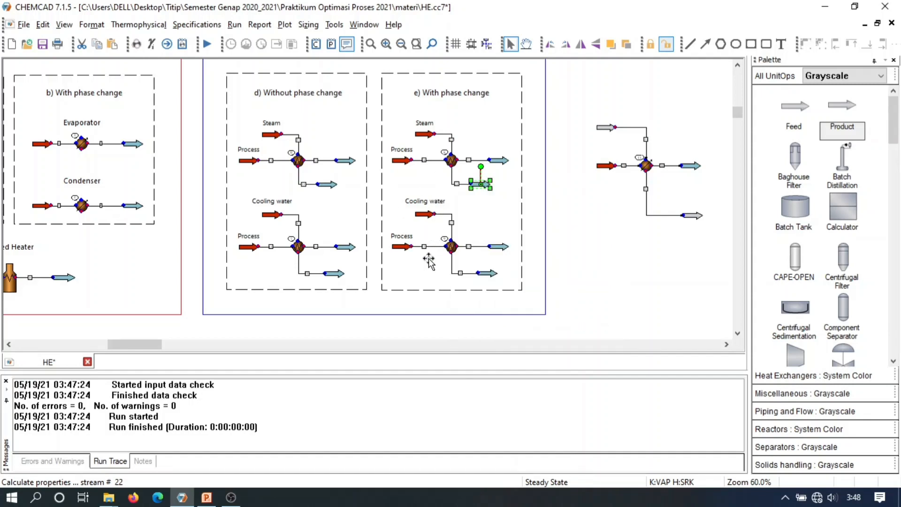
- Review the Process feed stream 23 and Cooling water feed stream 25 of group e's cooling-water exchanger, flashing stream 25
double_click(406, 248)
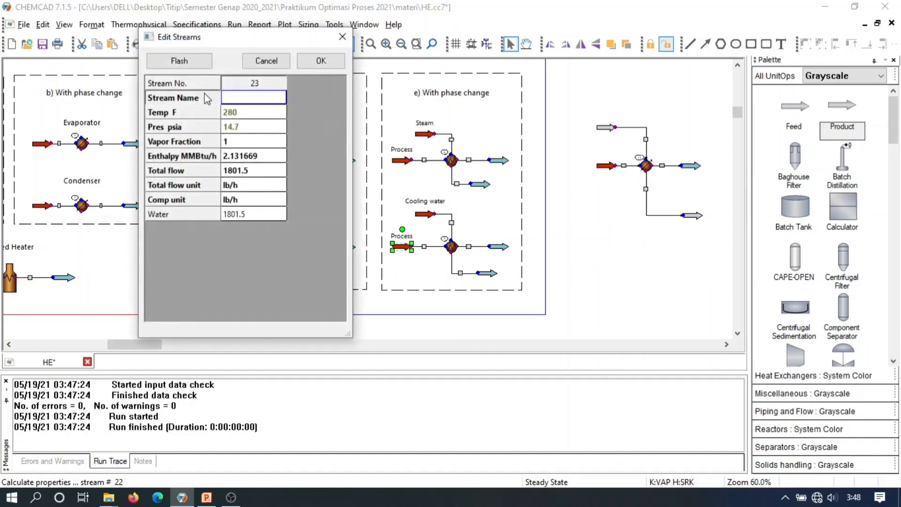
left_click_drag(228, 44, 482, 49)
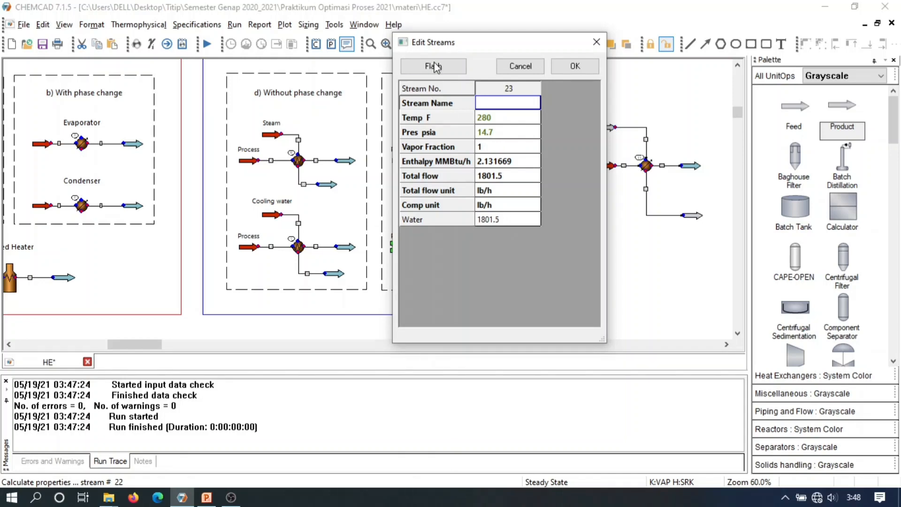
left_click(595, 47)
left_click(430, 217)
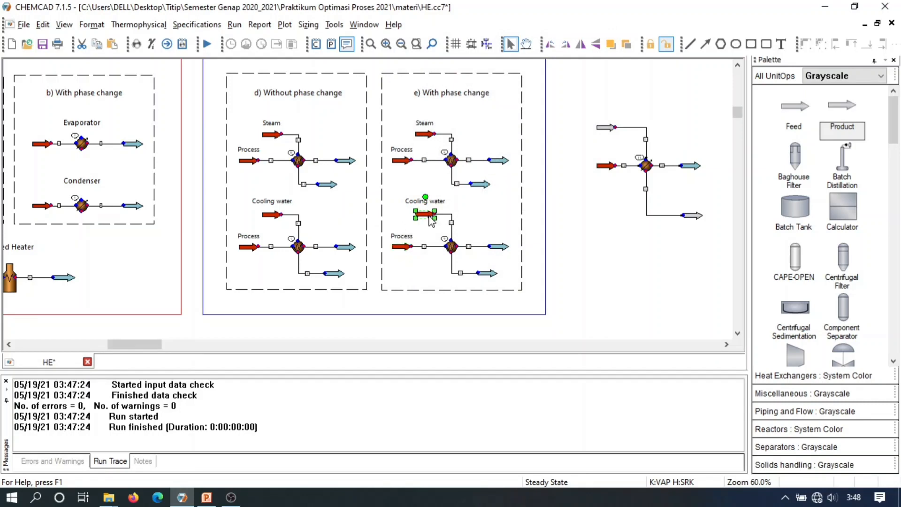
double_click(429, 216)
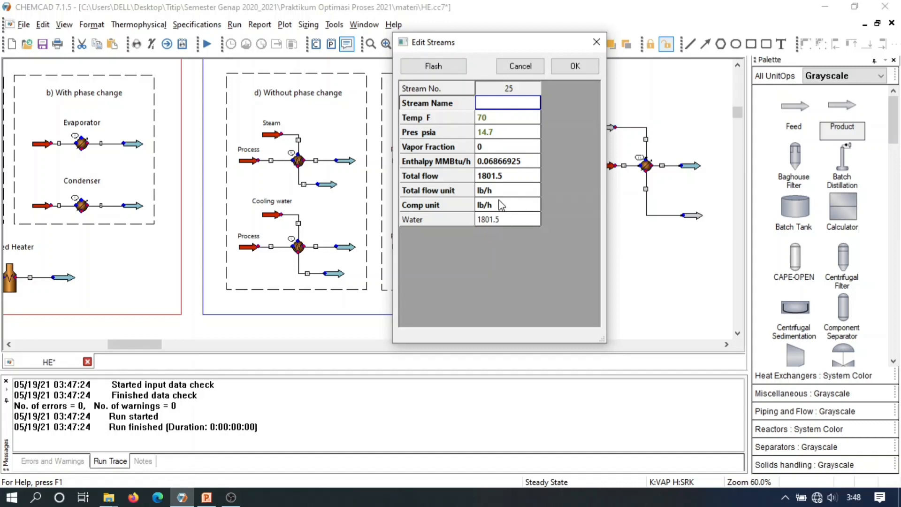
left_click(430, 68)
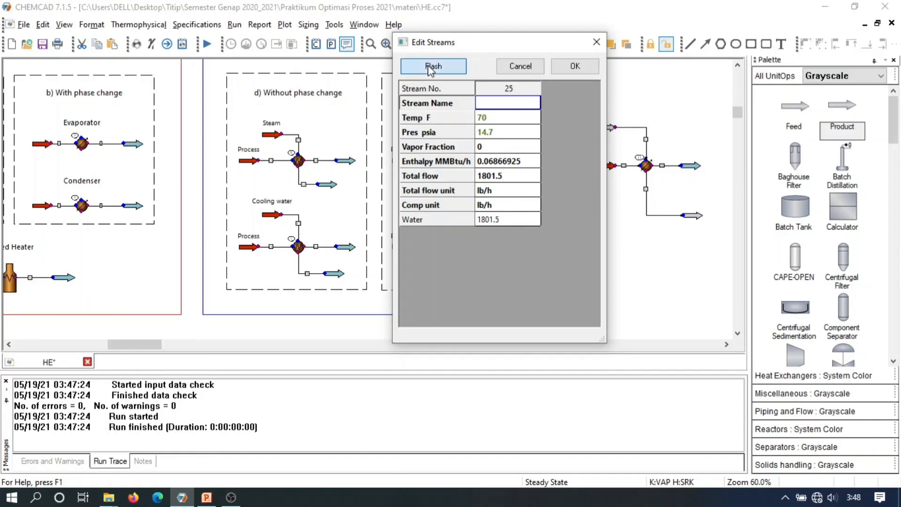
left_click(597, 44)
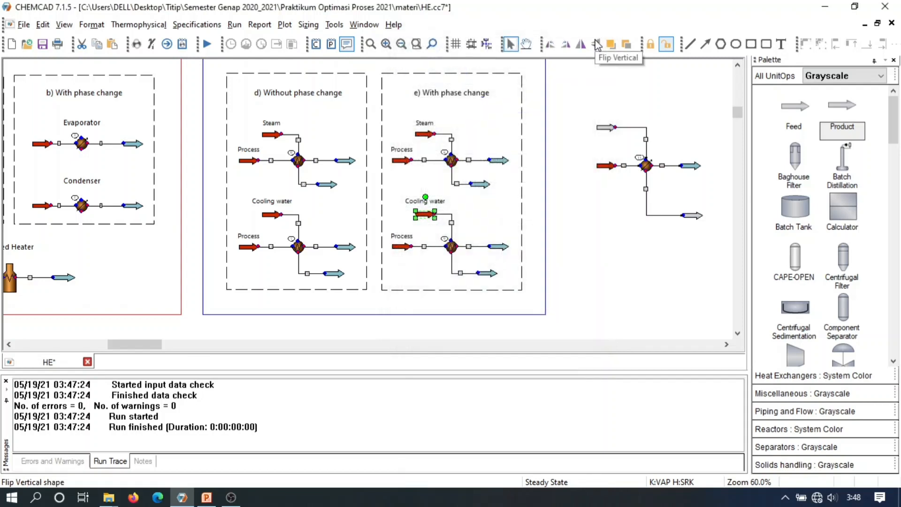
- Replace the stream 24 temperature specification of group e's cooling-water exchanger with a stream 24 vapor fraction of 1e-009
double_click(452, 248)
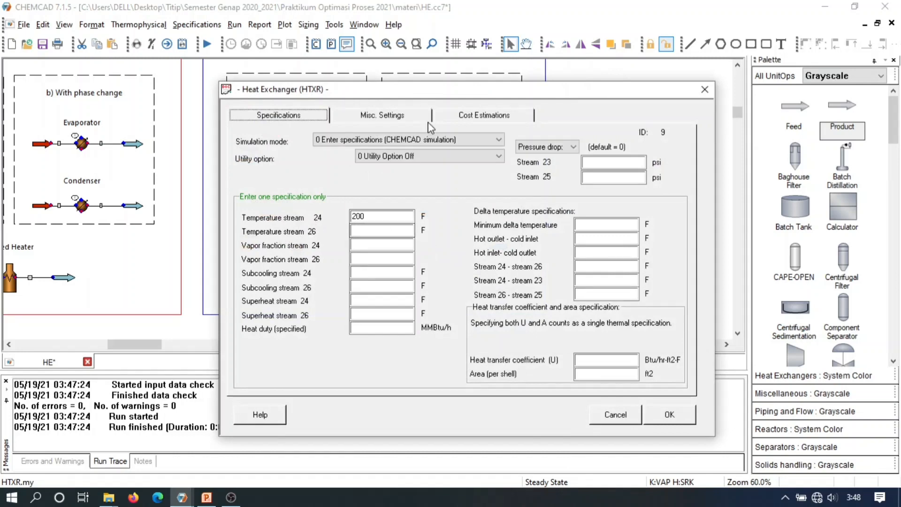
left_click_drag(478, 97, 724, 15)
double_click(619, 135)
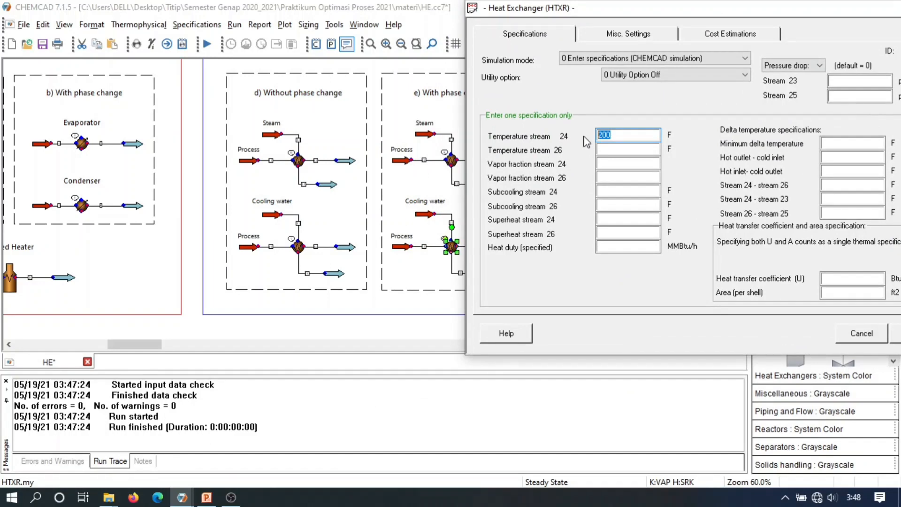
key("BackSpace")
left_click(614, 163)
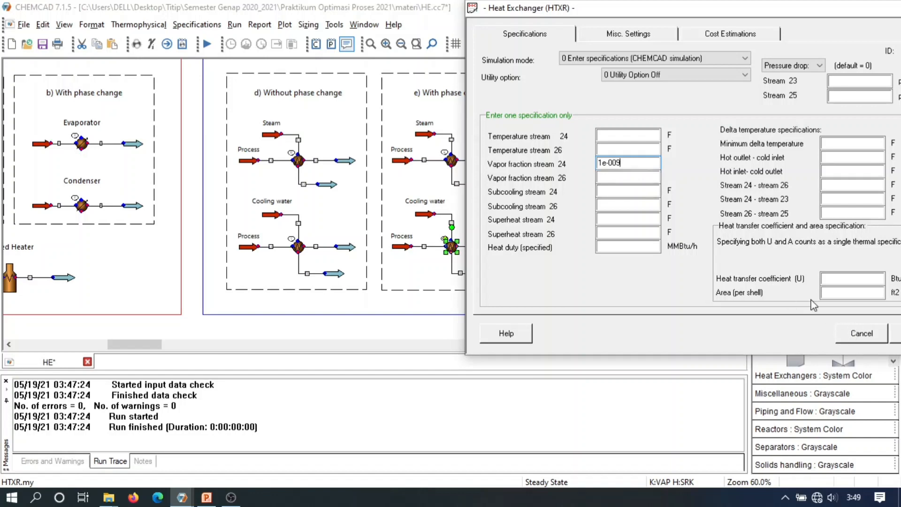
left_click_drag(716, 7, 579, 18)
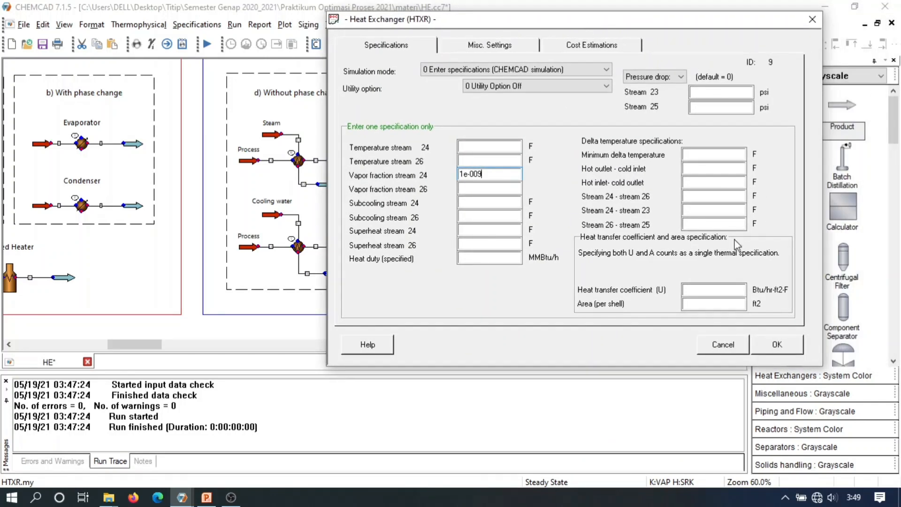
left_click(777, 345)
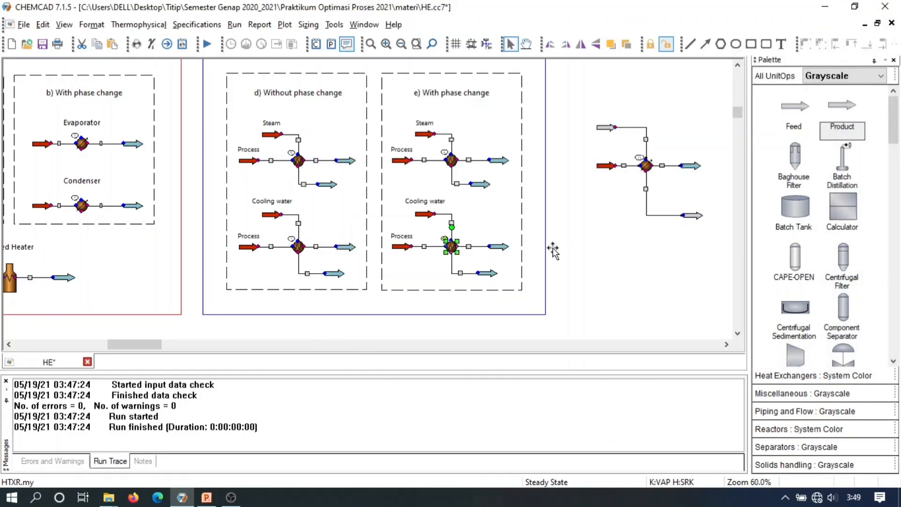
- Run the steady-state simulation for only the selected cooling-water exchanger of group e
left_click(572, 279)
left_click_drag(572, 293, 378, 195)
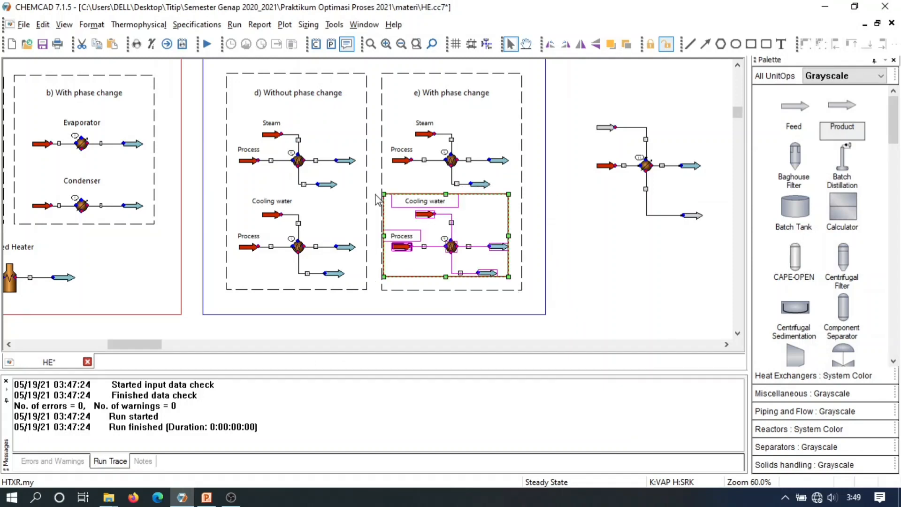
left_click(235, 24)
mouse_move(282, 53)
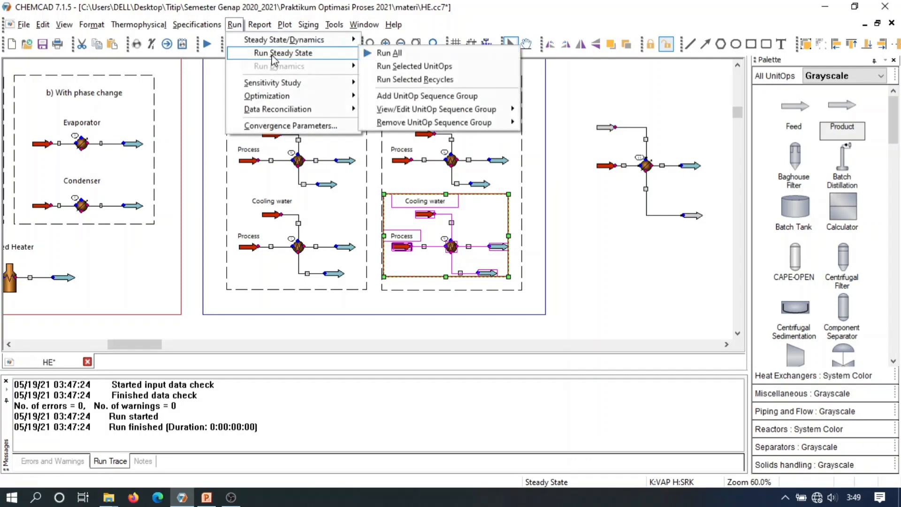
left_click(403, 68)
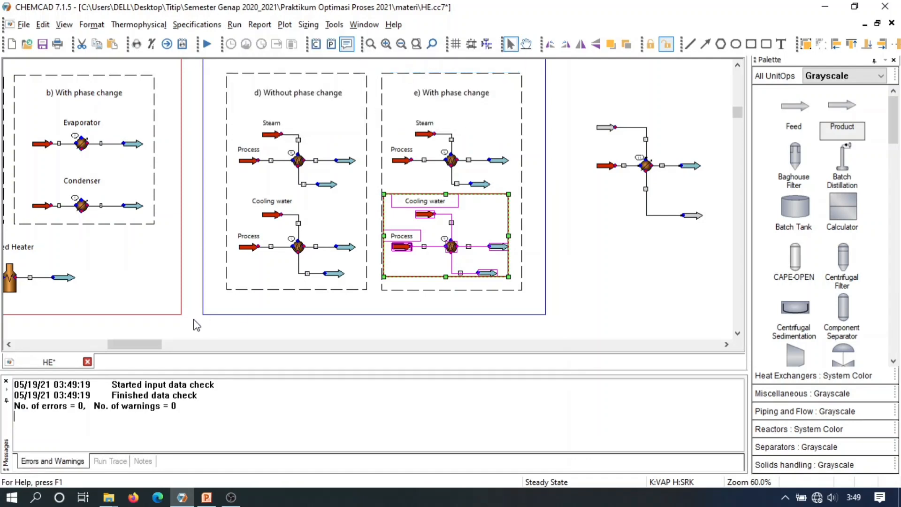
left_click(557, 220)
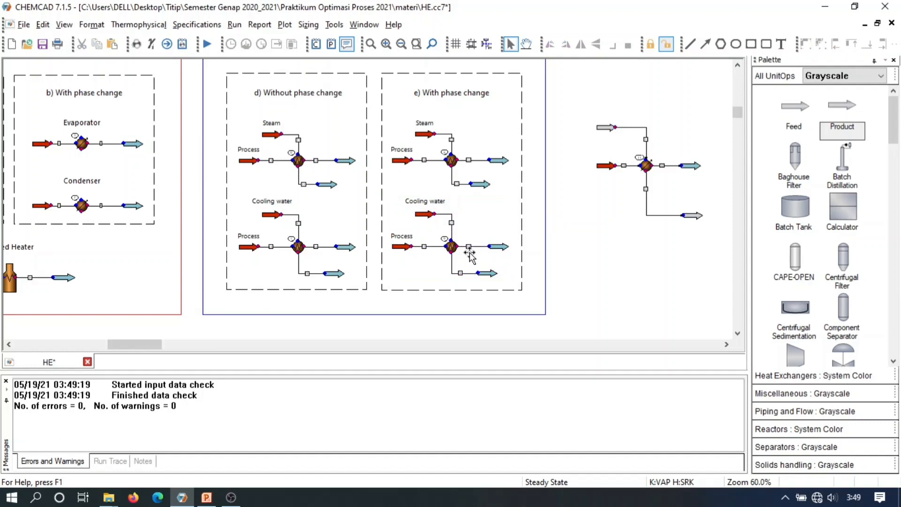
- Check the results of group e's cooling-water exchanger and compare its process-side inlet stream 23 with outlet stream 24
mouse_move(449, 249)
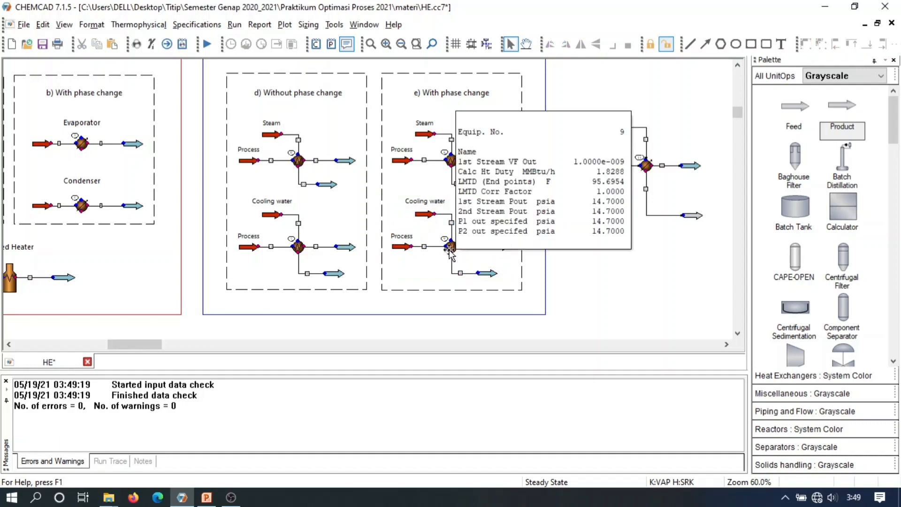
double_click(407, 249)
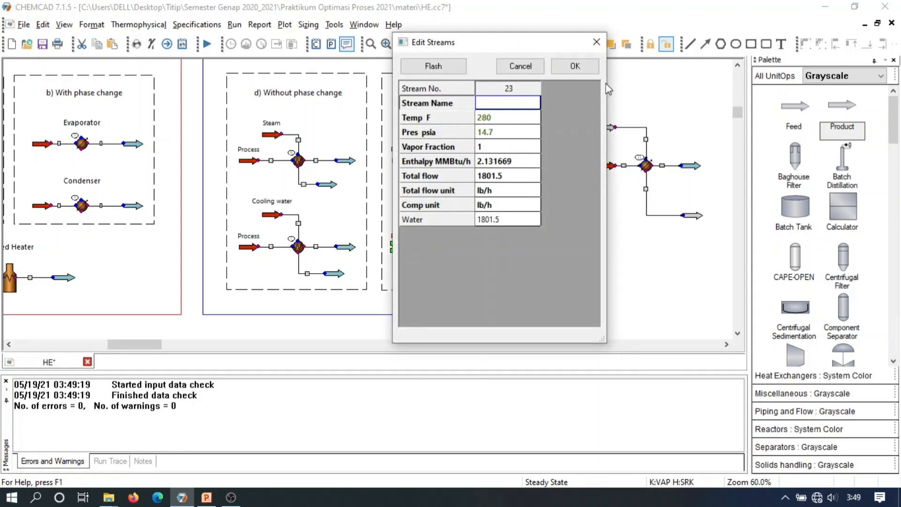
left_click(597, 42)
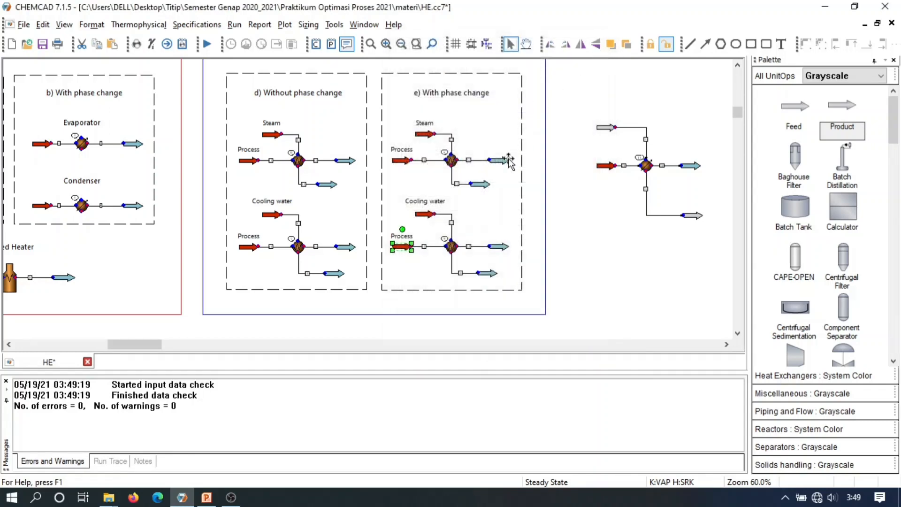
double_click(483, 248)
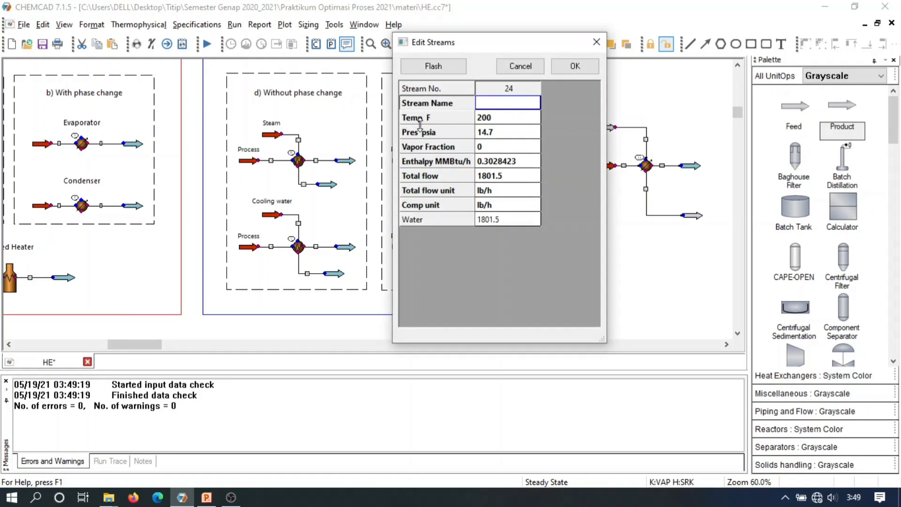
left_click(593, 42)
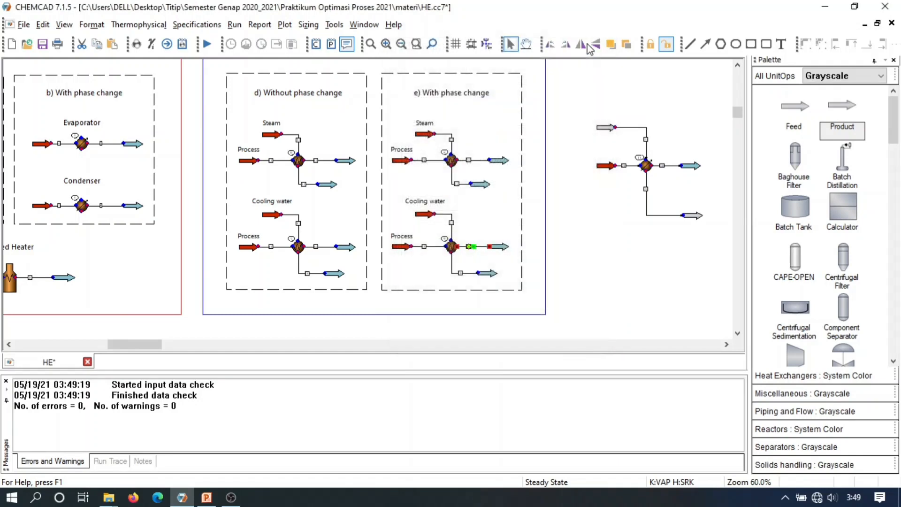
- Compare the cooling water inlet stream 25 with its outlet stream 26 in group e
double_click(429, 217)
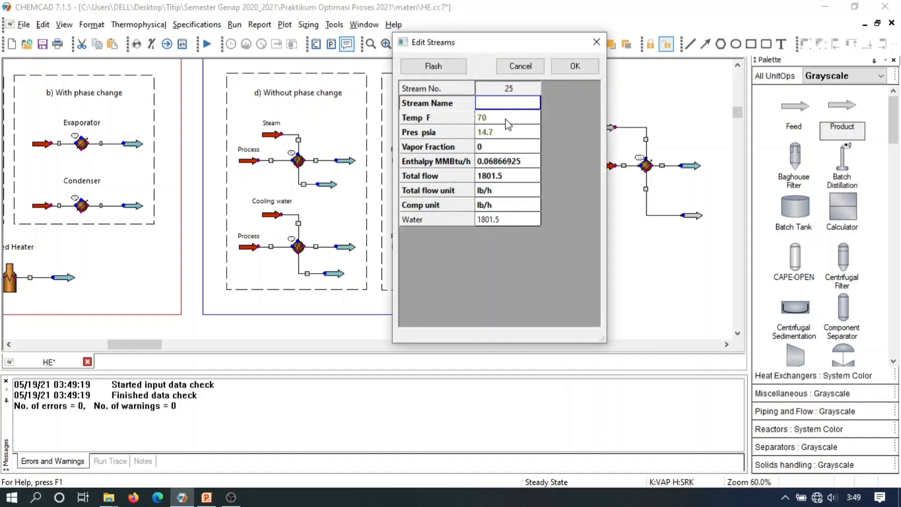
left_click(596, 42)
double_click(461, 276)
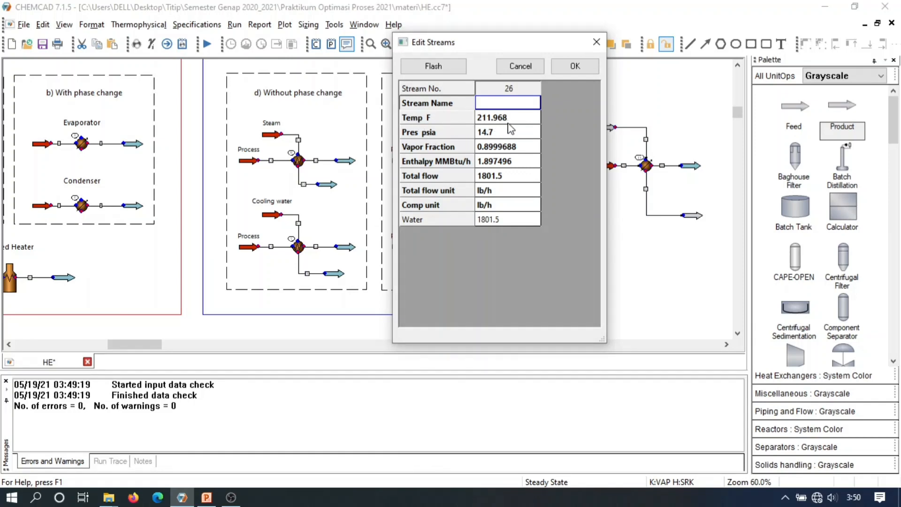
left_click(597, 42)
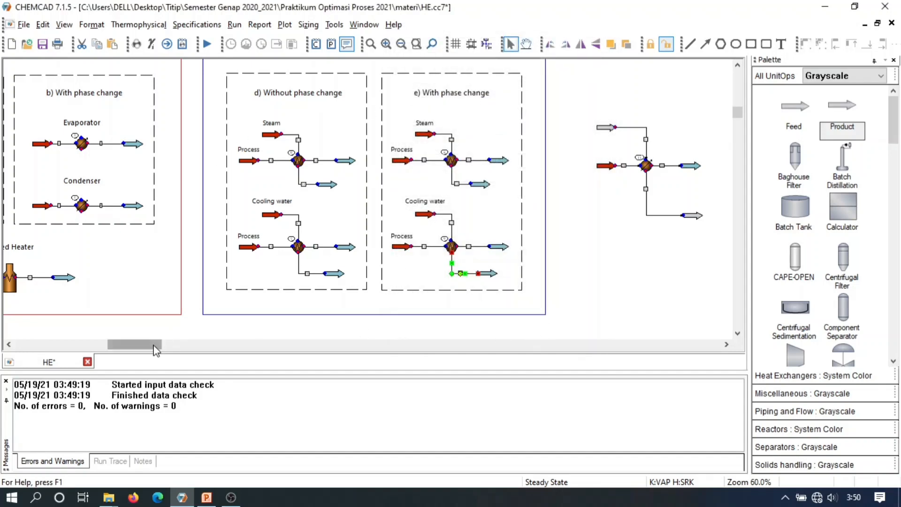
mouse_move(155, 350)
left_mouse_down()
mouse_move(121, 355)
mouse_move(142, 353)
left_mouse_up()
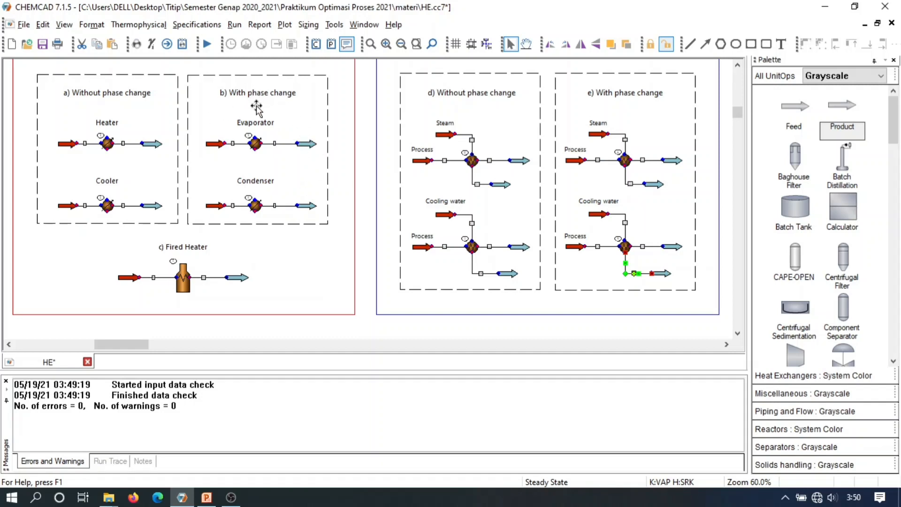
mouse_move(470, 133)
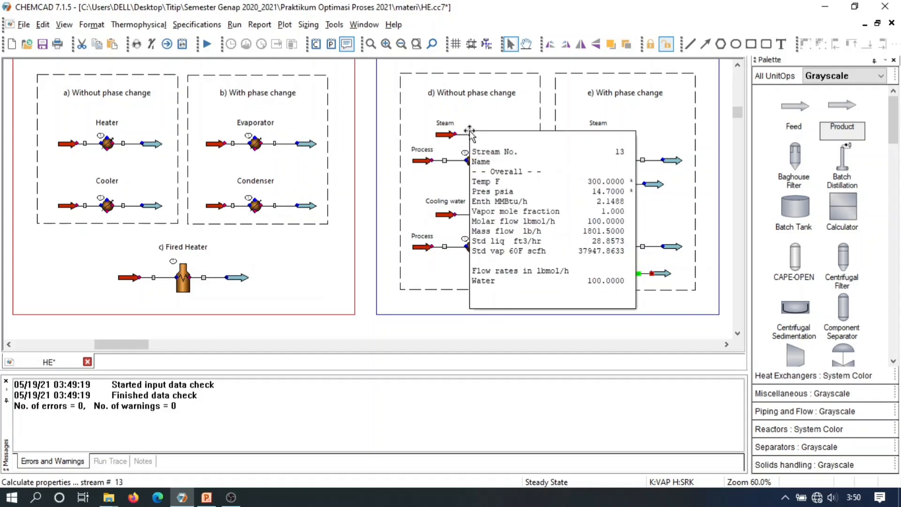